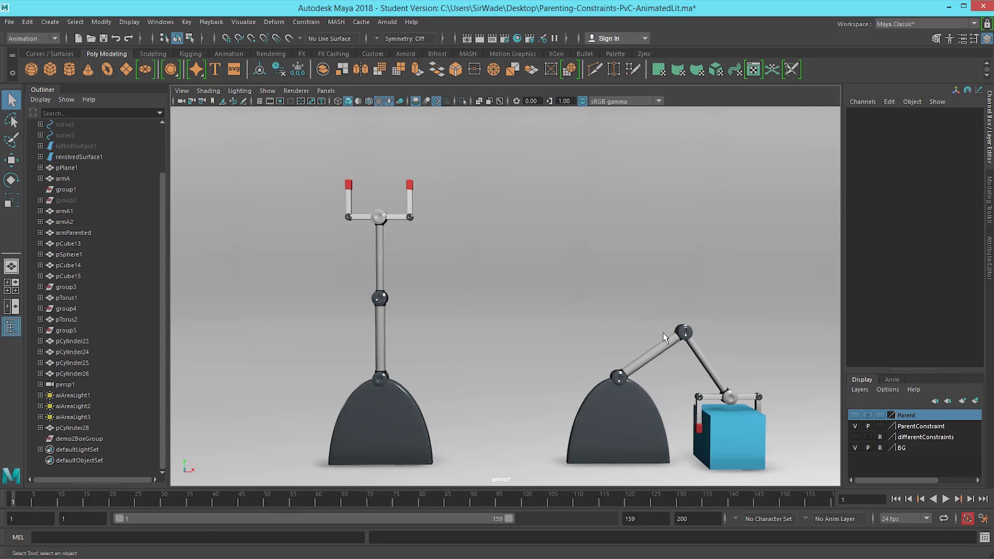
Play the robot arm and blue box animation from frame 1
{"action": "middle_click_drag", "start_coordinate": [665, 337], "coordinate": [611, 331], "text": "alt"}
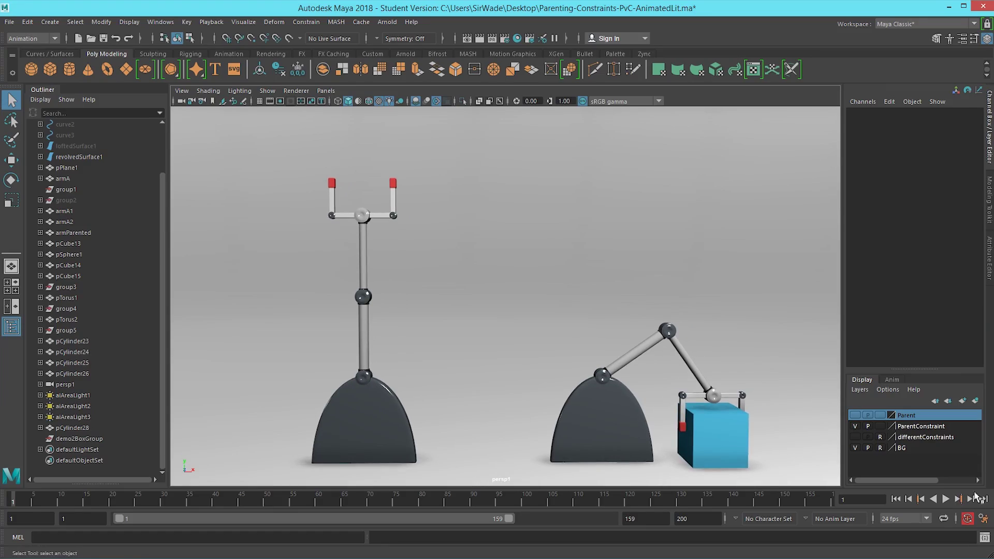
{"action": "left_click", "coordinate": [946, 499]}
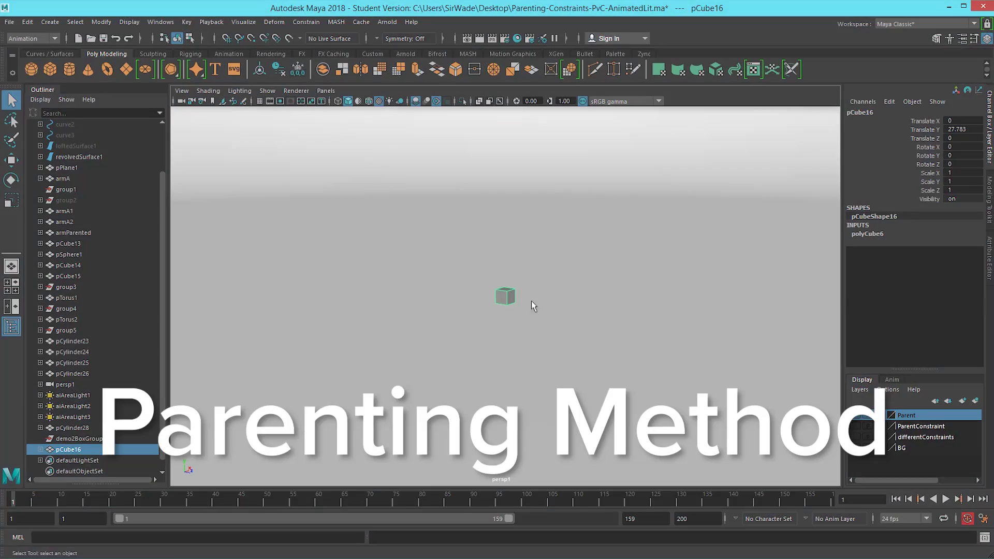
Scale the new cube into a long flat plank with Scale X about 7.34 and Scale Z about 27.6
{"action": "key", "text": "r"}
{"action": "left_click_drag", "start_coordinate": [590, 309], "coordinate": [987, 358]}
{"action": "left_click_drag", "start_coordinate": [557, 280], "coordinate": [537, 285]}
{"action": "scroll", "coordinate": [539, 285], "scroll_direction": "down", "scroll_amount": 5}
{"action": "key", "text": "q"}
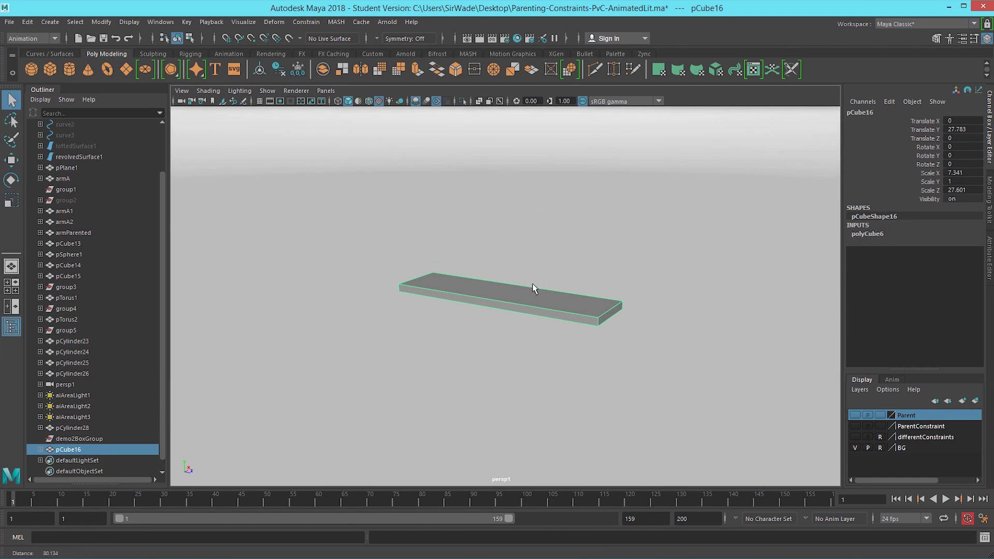
Create a polygon sphere scaled to about 1.84 and rest it on the plank's end at Y about 30.01, Z about -12.45
{"action": "left_click", "coordinate": [31, 68]}
{"action": "key", "text": "w"}
{"action": "left_click_drag", "start_coordinate": [505, 187], "coordinate": [505, 171]}
{"action": "key", "text": "r"}
{"action": "left_click_drag", "start_coordinate": [505, 279], "coordinate": [553, 280]}
{"action": "key", "text": "w"}
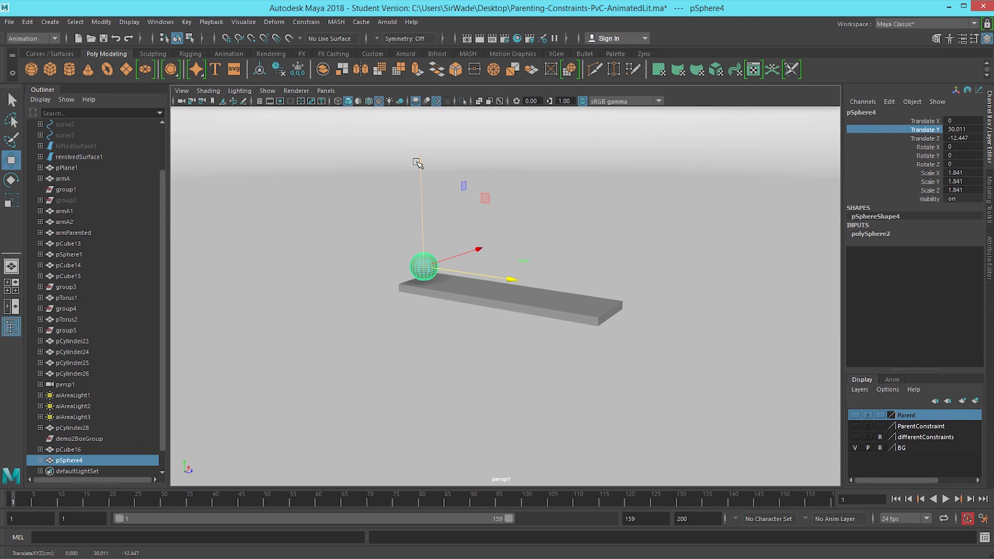
{"action": "key", "text": "q"}
{"action": "left_click", "coordinate": [417, 163]}
Try tilting the plank about 28.3 degrees around X under the unparented ball, and undo the rotation
{"action": "left_click_drag", "start_coordinate": [441, 269], "coordinate": [435, 257], "text": "alt"}
{"action": "middle_click_drag", "start_coordinate": [485, 303], "coordinate": [399, 344], "text": "alt"}
{"action": "left_click", "coordinate": [399, 345]}
{"action": "key", "text": "e"}
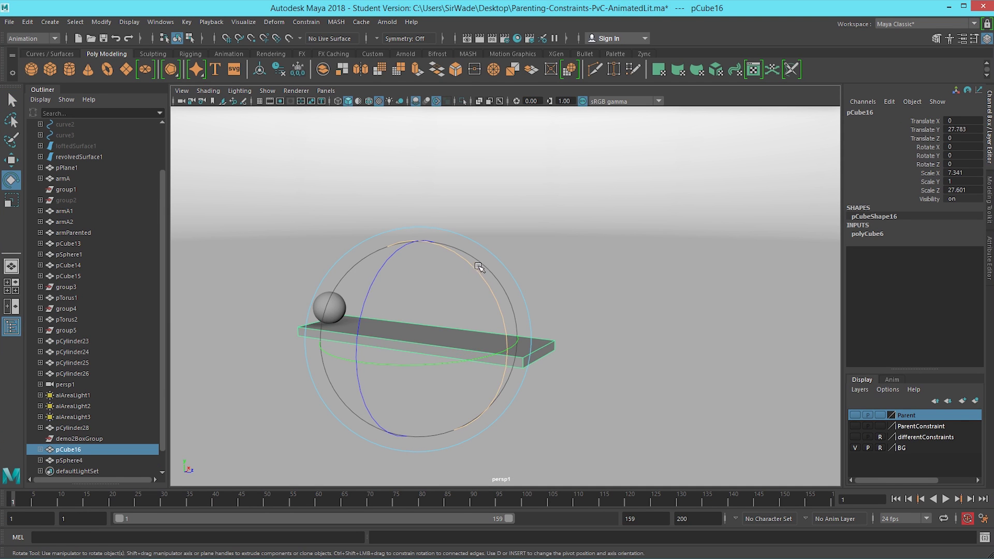
{"action": "left_click_drag", "start_coordinate": [479, 267], "coordinate": [486, 313]}
{"action": "key", "text": "q"}
{"action": "key", "text": "ctrl+z"}
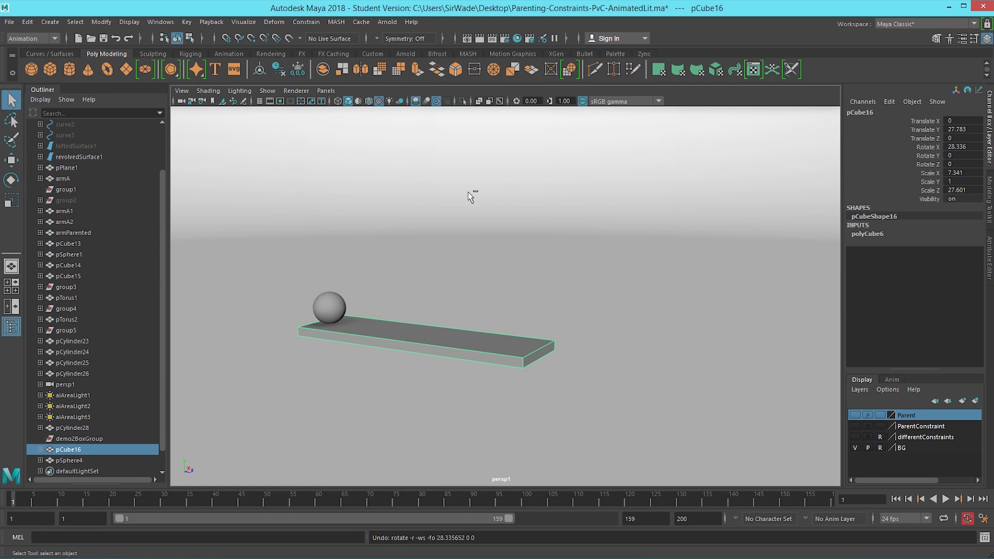
Duplicate the plank and ball together and move the copy along X so the plank sits at about 17.84
{"action": "left_click", "coordinate": [336, 380]}
{"action": "left_click_drag", "start_coordinate": [282, 283], "coordinate": [551, 326], "text": "alt"}
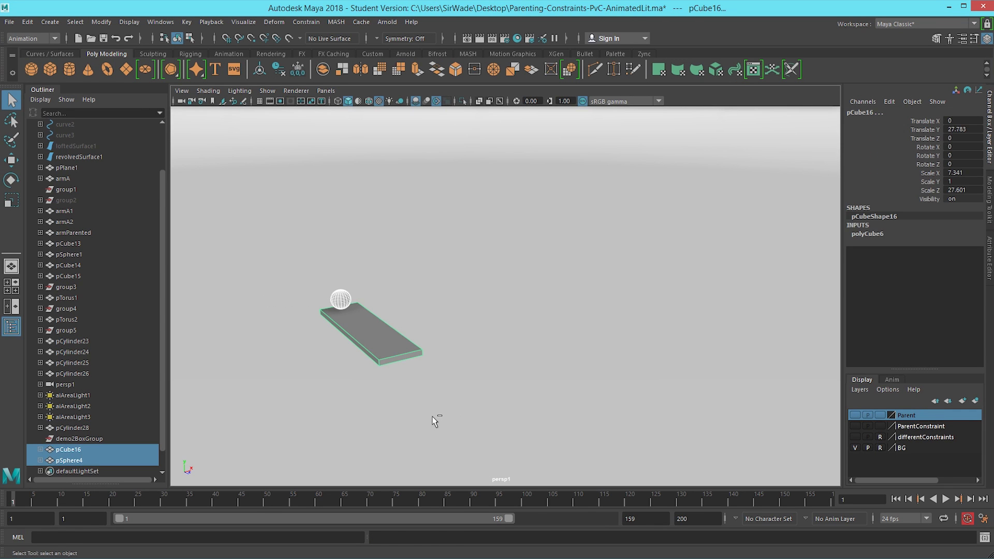
{"action": "key", "text": "ctrl+d"}
{"action": "key", "text": "w"}
{"action": "left_click_drag", "start_coordinate": [435, 313], "coordinate": [525, 297]}
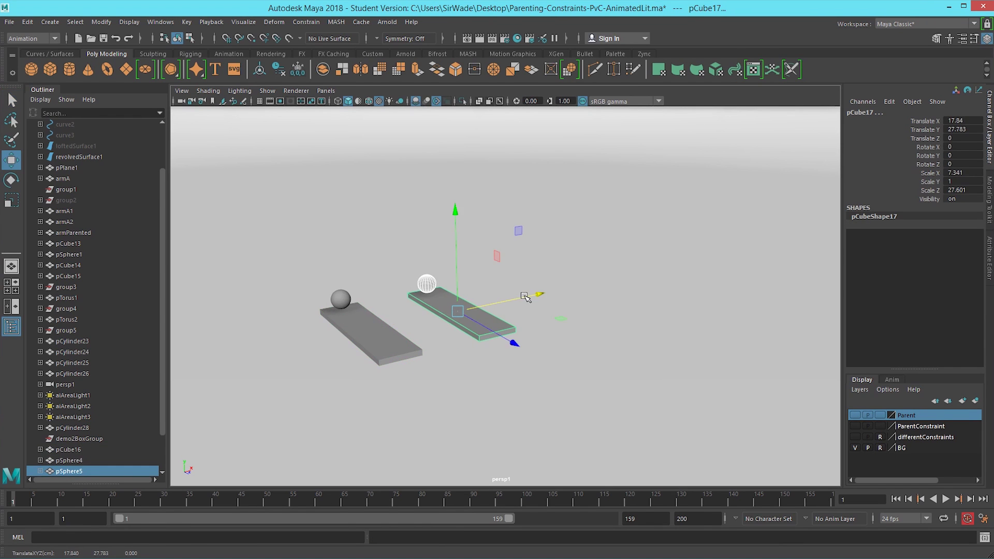
Repeat the duplicate with transform three times to make a row of five evenly spaced plank and ball pairs
{"action": "key", "text": "shift+d"}
{"action": "key", "text": "shift+d"}
{"action": "key", "text": "shift+d"}
{"action": "key", "text": "q"}
{"action": "left_click", "coordinate": [628, 333]}
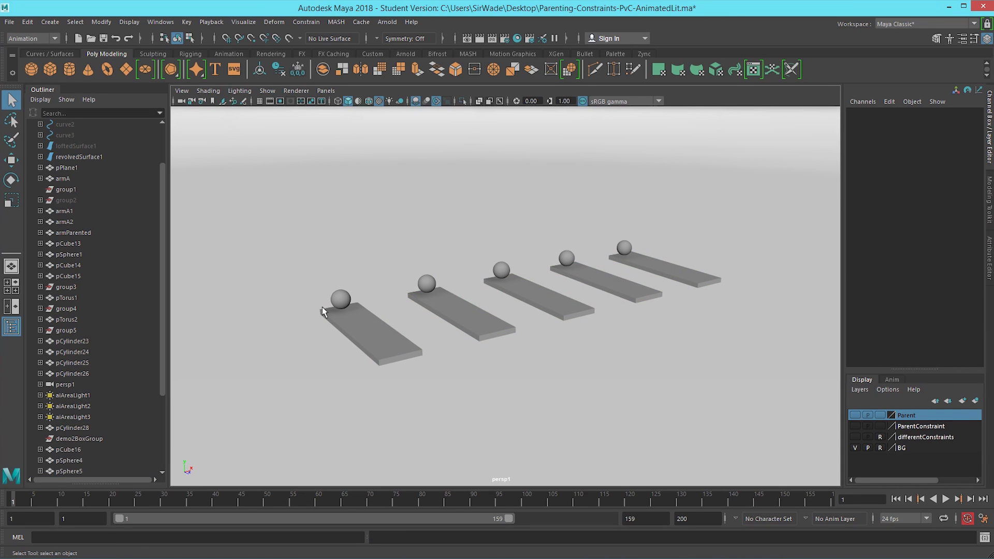
Select all five planks and key their flat starting pose at frames 1 and 10
{"action": "left_click_drag", "start_coordinate": [312, 381], "coordinate": [433, 341], "text": "alt"}
{"action": "left_click_drag", "start_coordinate": [490, 244], "coordinate": [484, 361]}
{"action": "key", "text": "s"}
{"action": "left_click", "coordinate": [60, 500]}
{"action": "key", "text": "alt+v"}
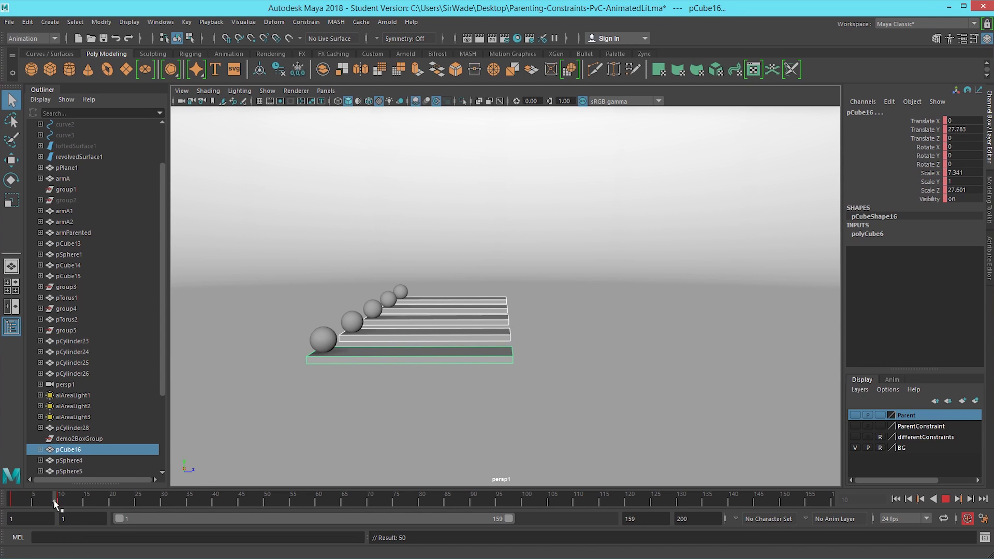
Animate the planks tilting to about 32.6 degrees around X at frame 15, with further keys at frames 20, 25 and 35
{"action": "left_click", "coordinate": [85, 502]}
{"action": "key", "text": "e"}
{"action": "left_click_drag", "start_coordinate": [461, 273], "coordinate": [500, 321]}
{"action": "left_click", "coordinate": [113, 501]}
{"action": "key", "text": "s"}
{"action": "left_click_drag", "start_coordinate": [117, 503], "coordinate": [139, 502]}
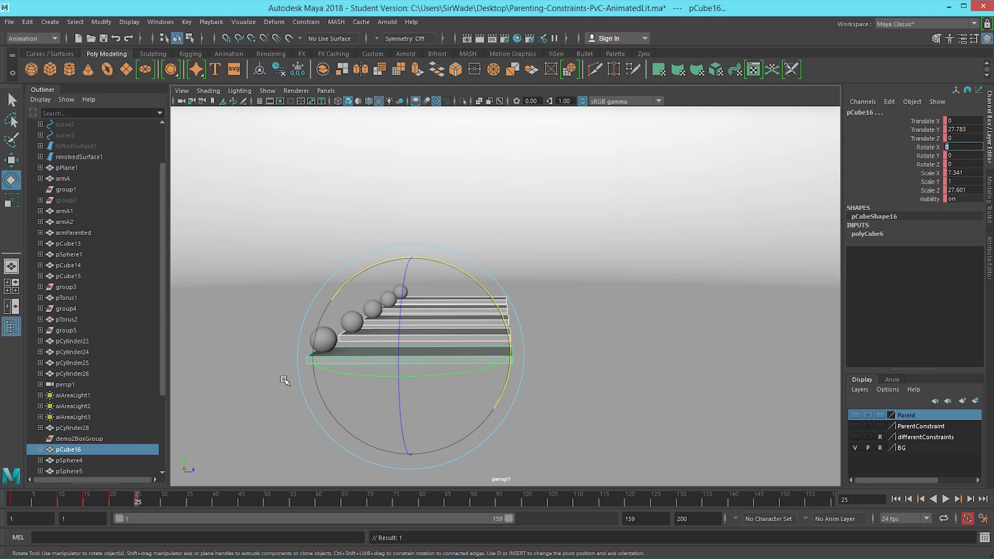
{"action": "left_click", "coordinate": [190, 502]}
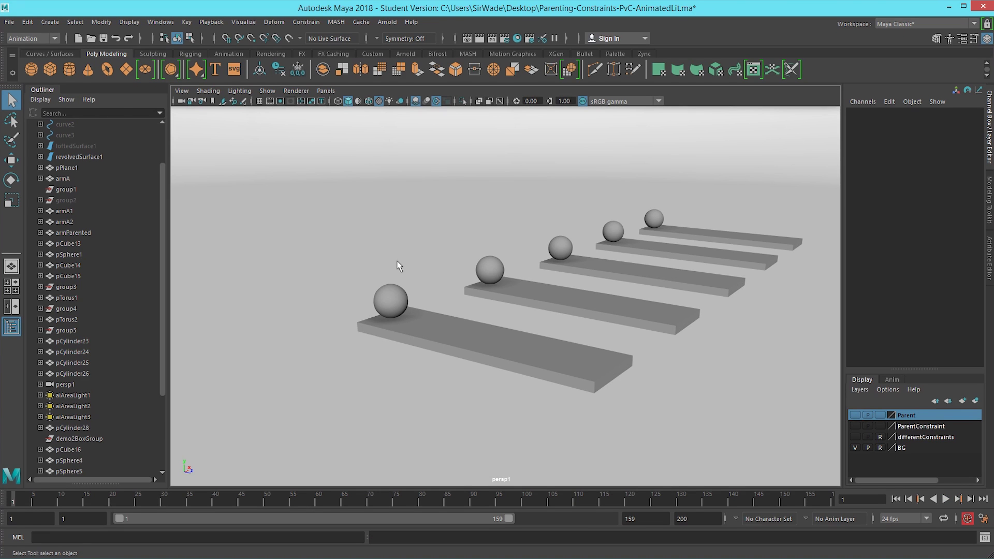
Parent the first ball to the first plank and scrub to frame 15 to check that it follows the tilt
{"action": "left_click", "coordinate": [394, 305]}
{"action": "left_click", "coordinate": [449, 324], "text": "shift"}
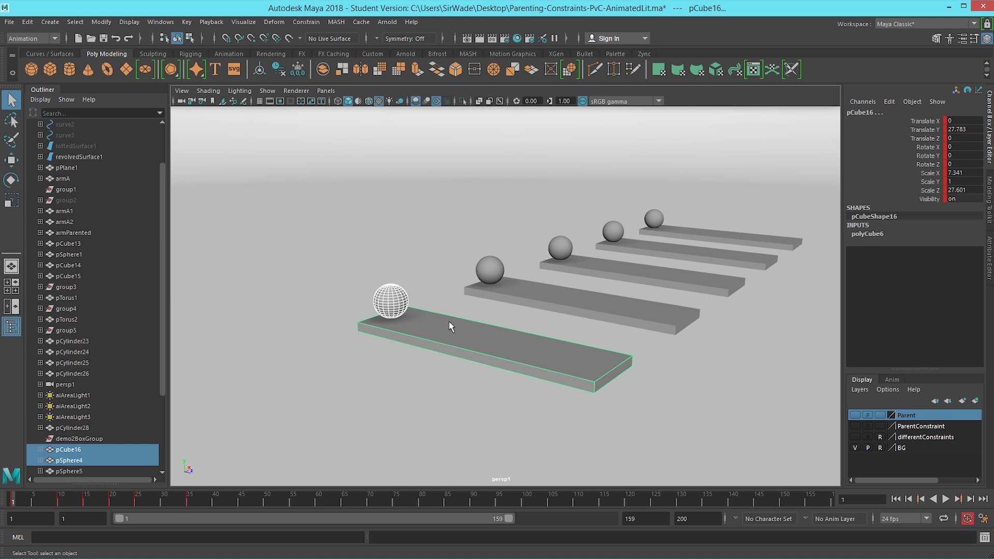
{"action": "left_click", "coordinate": [27, 22]}
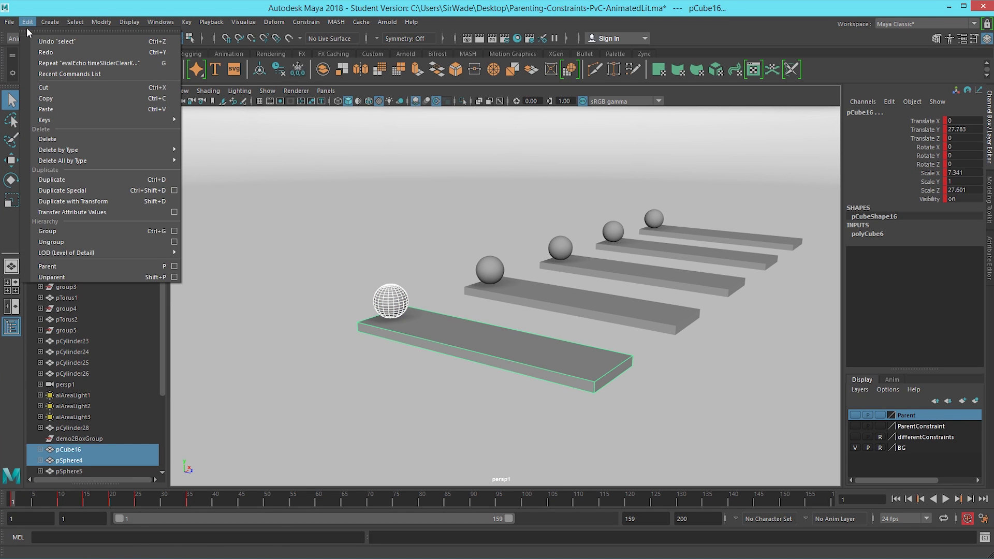
{"action": "left_click", "coordinate": [66, 260]}
{"action": "key", "text": "alt+v"}
{"action": "left_click_drag", "start_coordinate": [58, 500], "coordinate": [86, 497]}
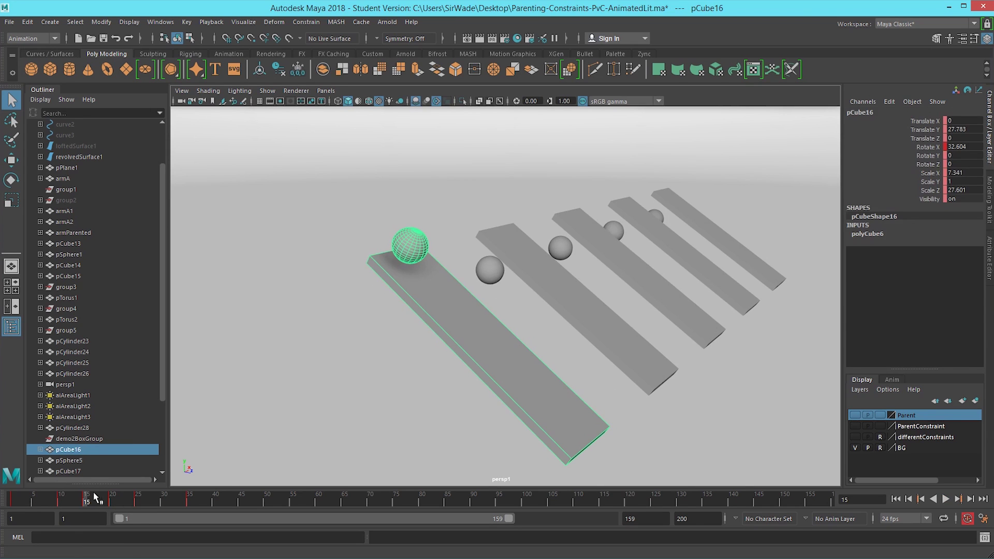
Key the first ball at frame 15, raise it to Translate Y 17.801 and Z -0.162 at frame 20, and play back the motion
{"action": "left_click", "coordinate": [312, 212]}
{"action": "left_click", "coordinate": [399, 246]}
{"action": "key", "text": "s"}
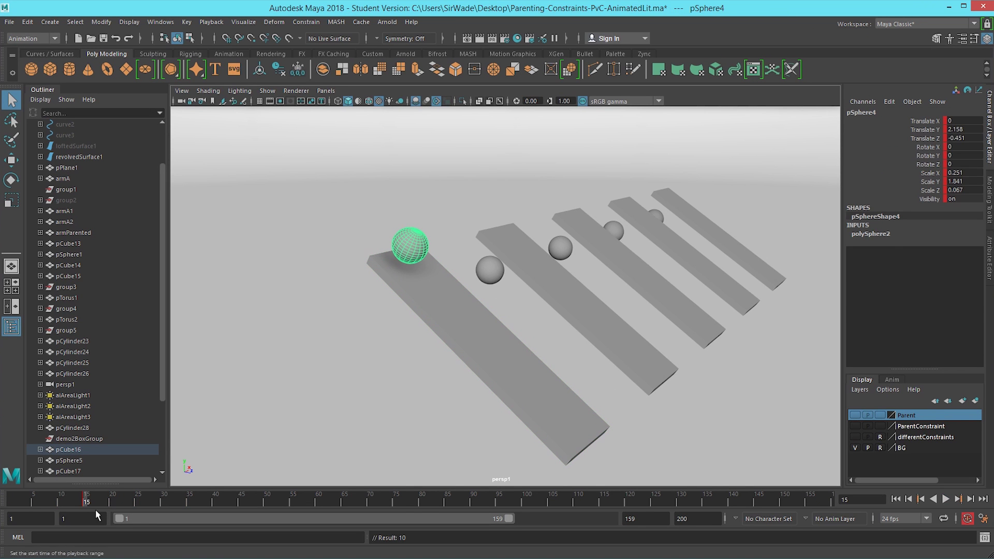
{"action": "left_click_drag", "start_coordinate": [89, 499], "coordinate": [112, 498]}
{"action": "key", "text": "w"}
{"action": "left_click_drag", "start_coordinate": [459, 183], "coordinate": [612, 89]}
{"action": "left_click_drag", "start_coordinate": [62, 498], "coordinate": [111, 498]}
{"action": "key", "text": "q"}
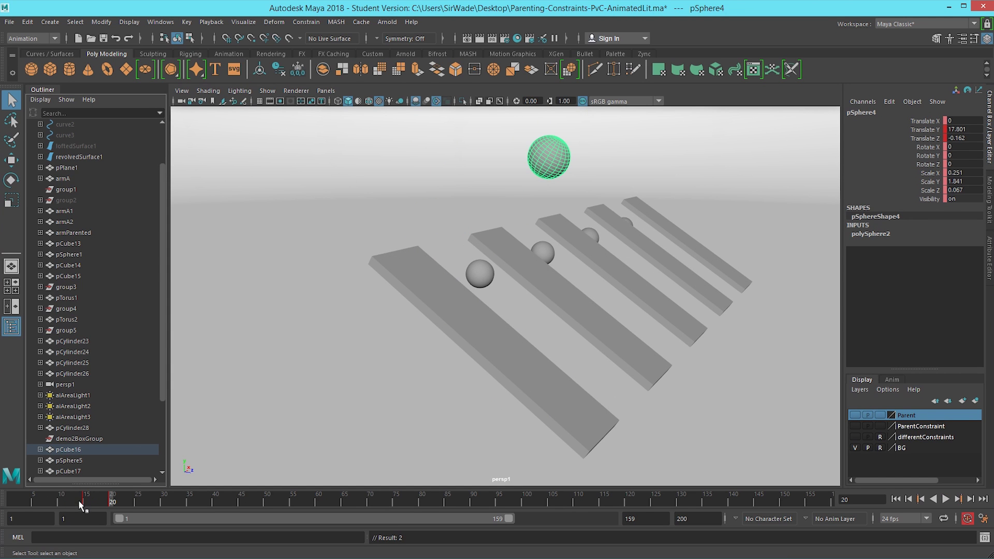
{"action": "key", "text": "alt+v"}
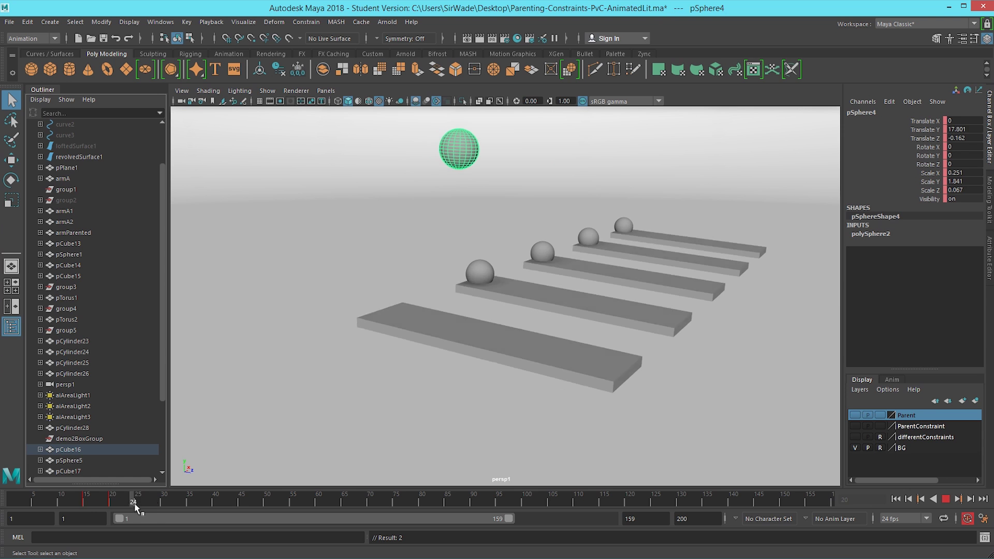
{"action": "key", "text": "alt+v"}
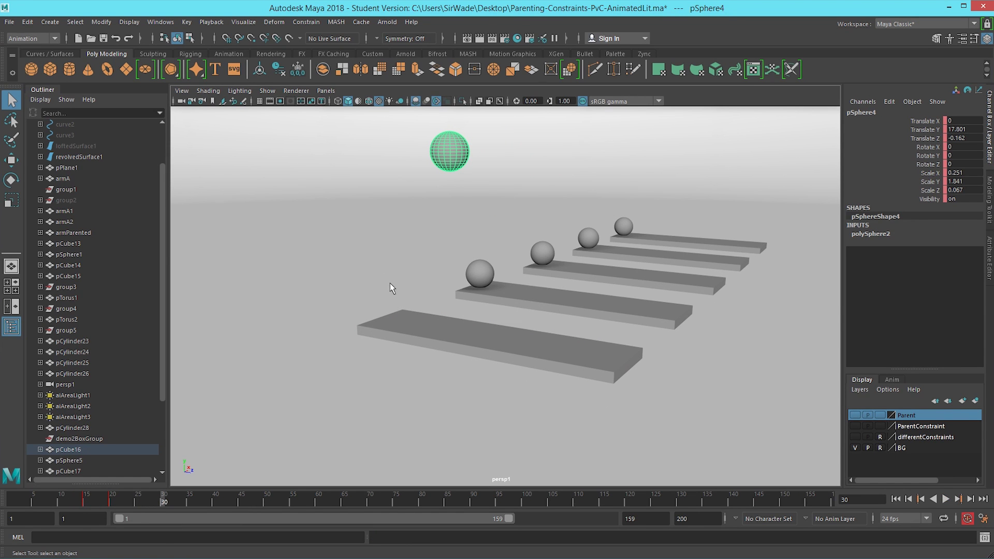
At frame 34, try moving the first plank with its parented ball, and undo the move
{"action": "left_click", "coordinate": [409, 329]}
{"action": "left_click", "coordinate": [434, 161]}
{"action": "key", "text": "Up"}
{"action": "left_click", "coordinate": [182, 503]}
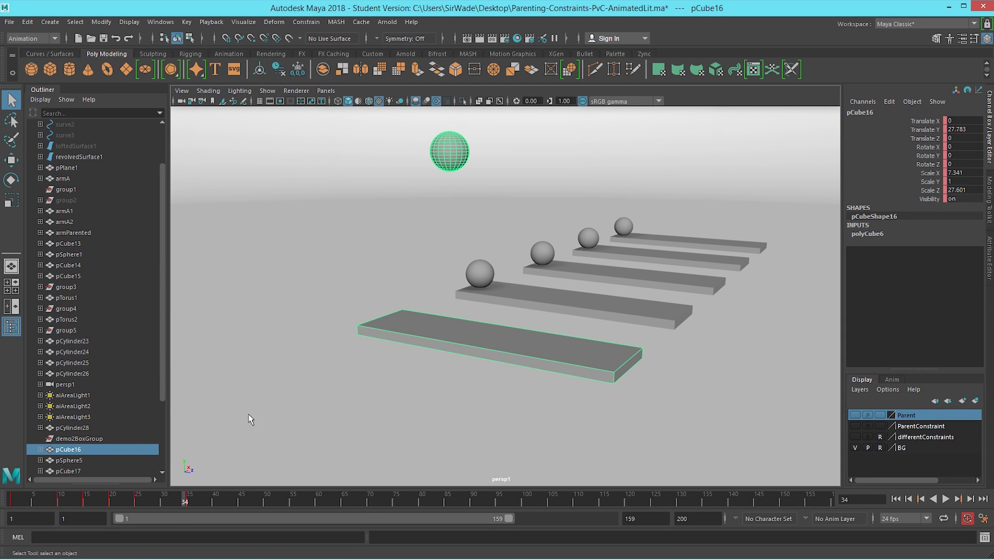
{"action": "left_click_drag", "start_coordinate": [394, 346], "coordinate": [394, 346]}
{"action": "key", "text": "w"}
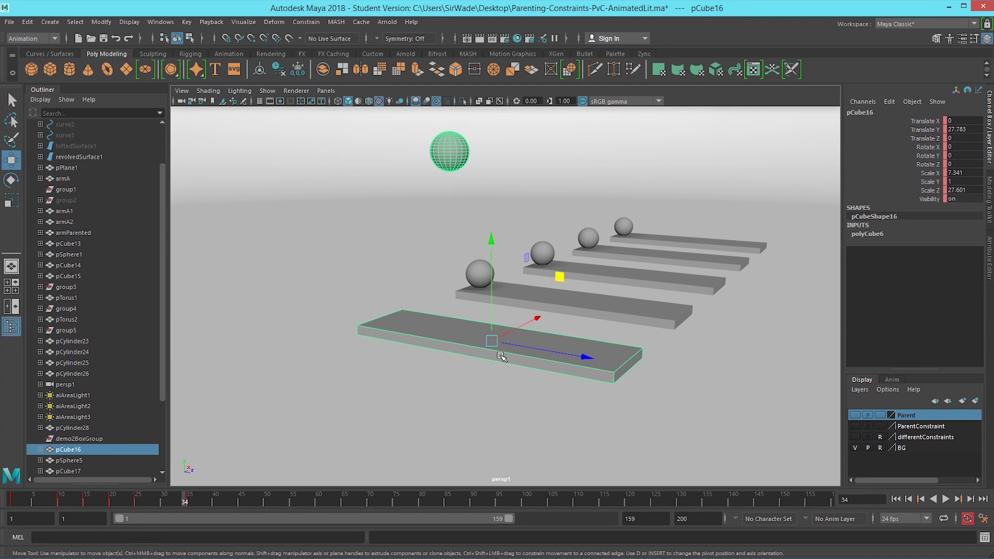
{"action": "left_click_drag", "start_coordinate": [498, 352], "coordinate": [421, 328]}
{"action": "key", "text": "ctrl+z"}
Rotate the first plank to about 11.1, 12.5 and 17.9 degrees in X, Y and Z, scale it uniformly, and scrub the timeline
{"action": "key", "text": "e"}
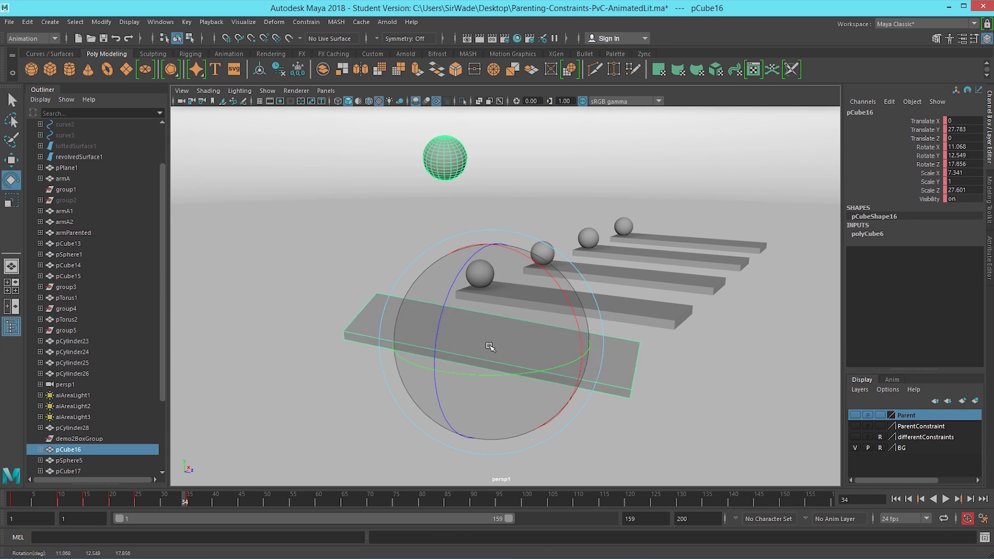
{"action": "key", "text": "r"}
{"action": "left_click_drag", "start_coordinate": [489, 342], "coordinate": [336, 409]}
{"action": "key", "text": "q"}
{"action": "left_click_drag", "start_coordinate": [115, 507], "coordinate": [83, 501]}
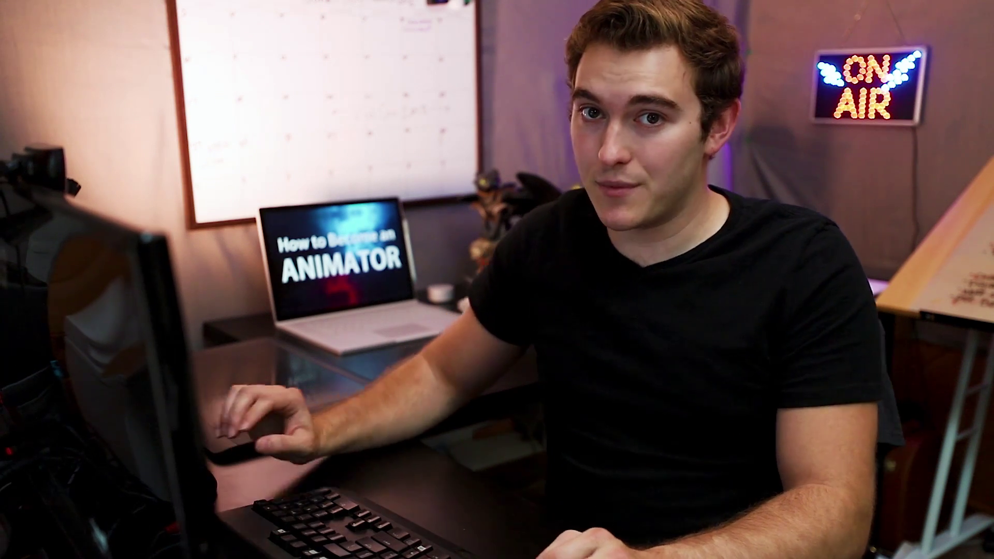
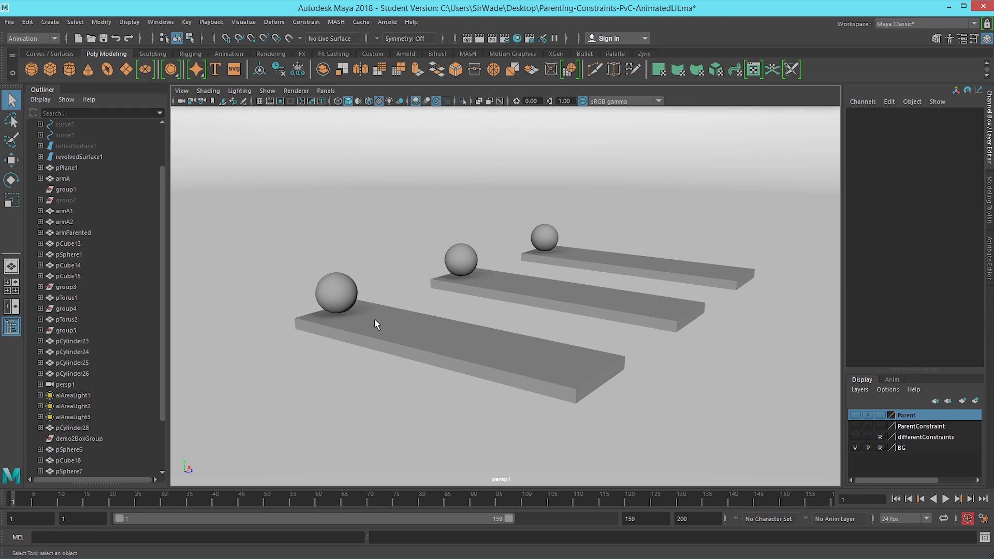
{"action": "left_click", "coordinate": [348, 299]}
{"action": "left_click", "coordinate": [385, 311]}
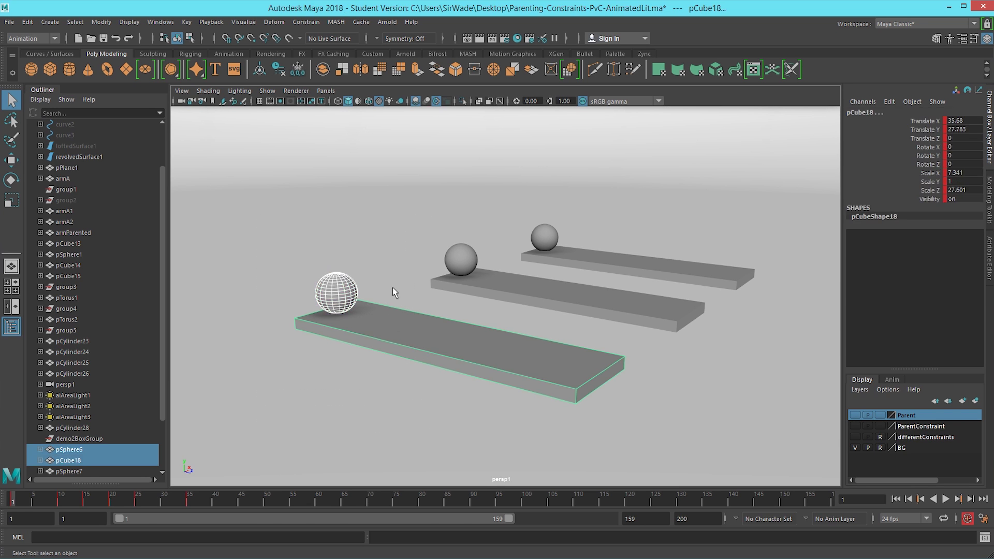
{"action": "left_click", "coordinate": [369, 384]}
{"action": "left_click_drag", "start_coordinate": [391, 259], "coordinate": [406, 420]}
{"action": "left_click_drag", "start_coordinate": [322, 291], "coordinate": [323, 289]}
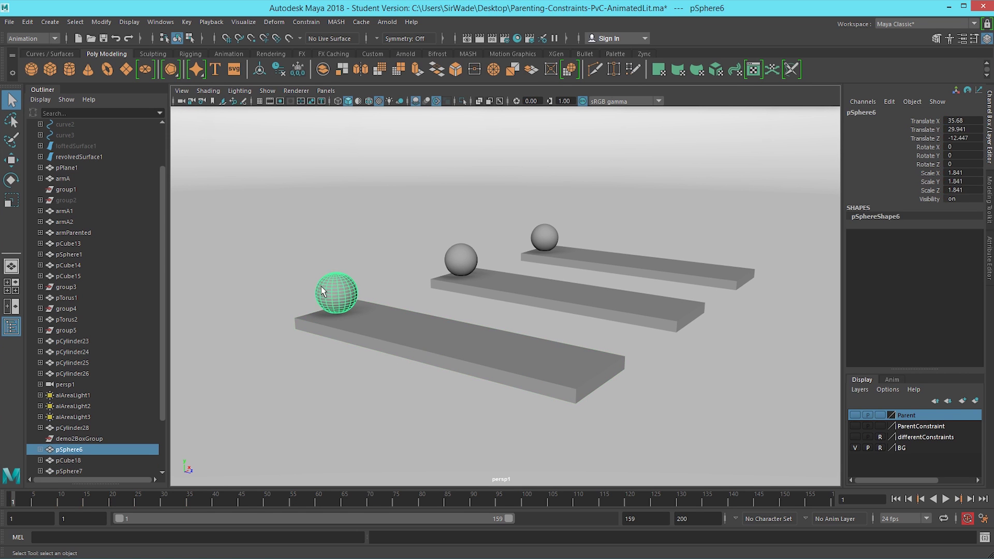
{"action": "left_click", "coordinate": [355, 266]}
{"action": "left_click_drag", "start_coordinate": [408, 270], "coordinate": [375, 383]}
{"action": "left_click_drag", "start_coordinate": [355, 245], "coordinate": [307, 290]}
Add a parent constraint from the first plank to its ball, with Maintain Offset on and all translate and rotate axes constrained
{"action": "left_click", "coordinate": [382, 318]}
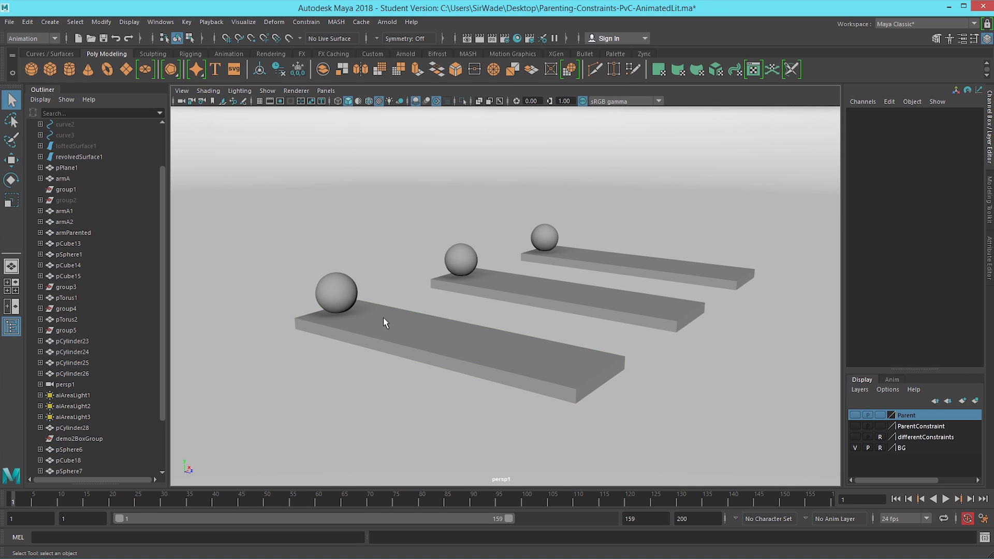
{"action": "left_click", "coordinate": [334, 291], "text": "shift"}
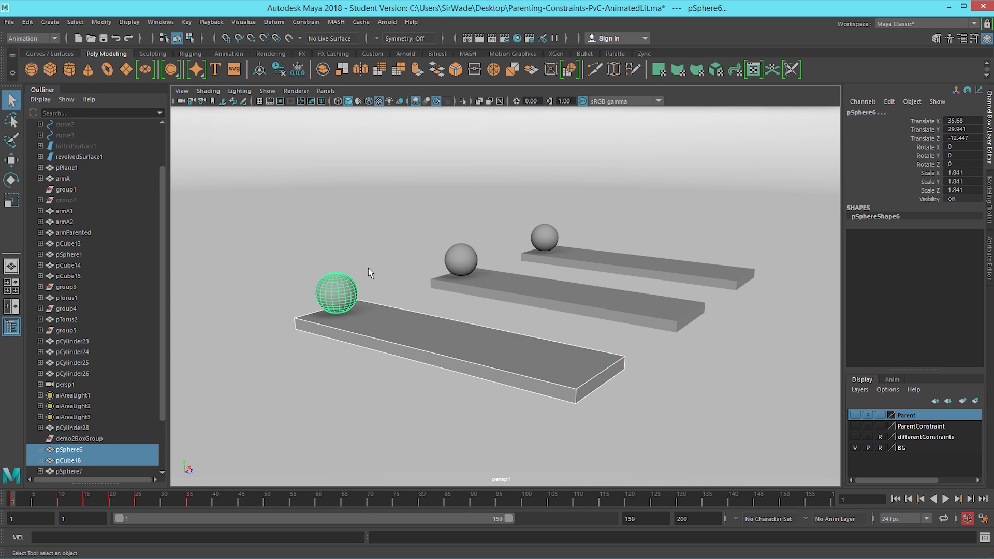
{"action": "left_click", "coordinate": [42, 37]}
{"action": "left_click", "coordinate": [31, 74]}
{"action": "left_click", "coordinate": [309, 23]}
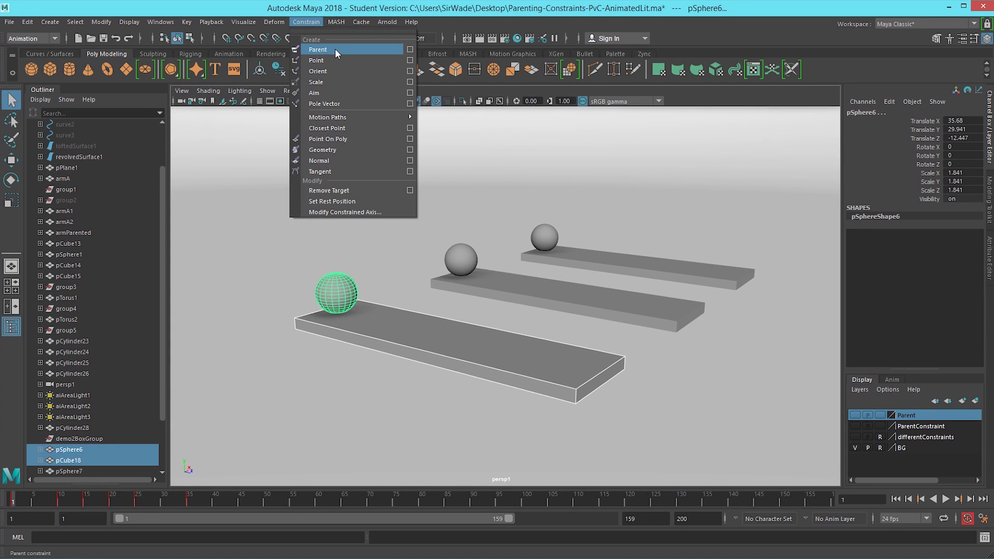
{"action": "left_click", "coordinate": [410, 49]}
{"action": "left_click_drag", "start_coordinate": [516, 151], "coordinate": [533, 152]}
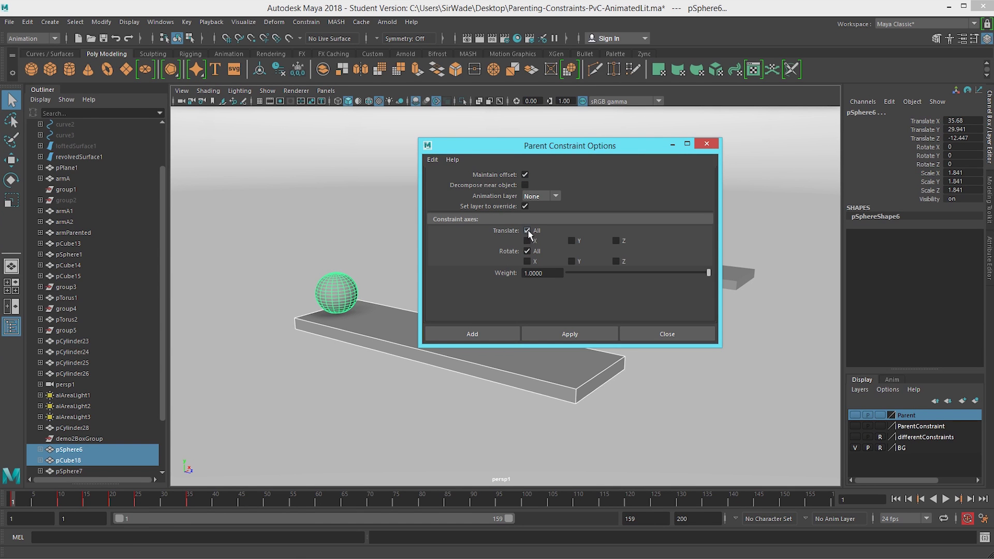
{"action": "left_click", "coordinate": [480, 334]}
{"action": "left_click", "coordinate": [305, 21]}
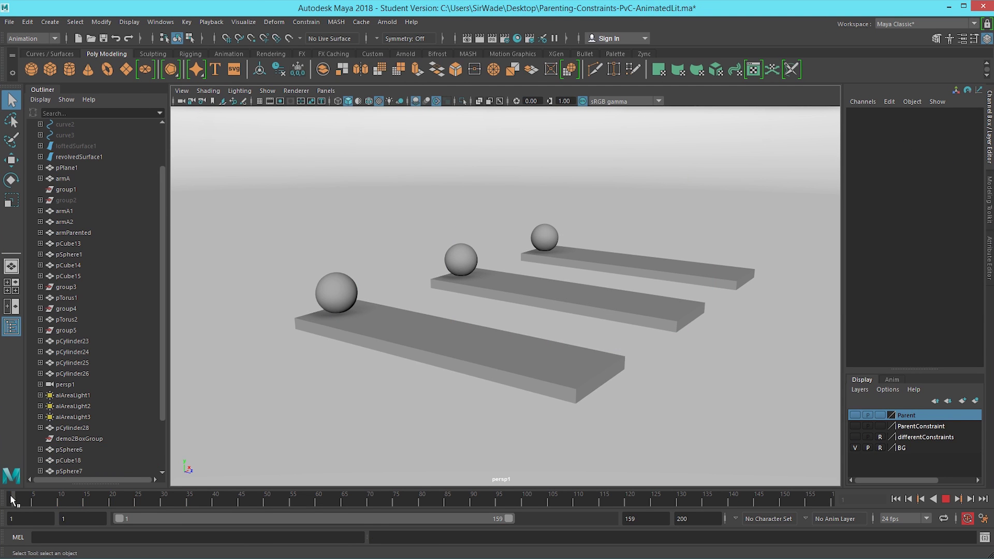
Scrub to frame 15, step back to frame 14, and examine how the constrained ball follows the first plank and which channels are driven
{"action": "mouse_move", "coordinate": [13, 496]}
{"action": "left_mouse_down"}
{"action": "mouse_move", "coordinate": [120, 490]}
{"action": "mouse_move", "coordinate": [31, 500]}
{"action": "mouse_move", "coordinate": [87, 498]}
{"action": "left_mouse_up"}
{"action": "left_click", "coordinate": [383, 312]}
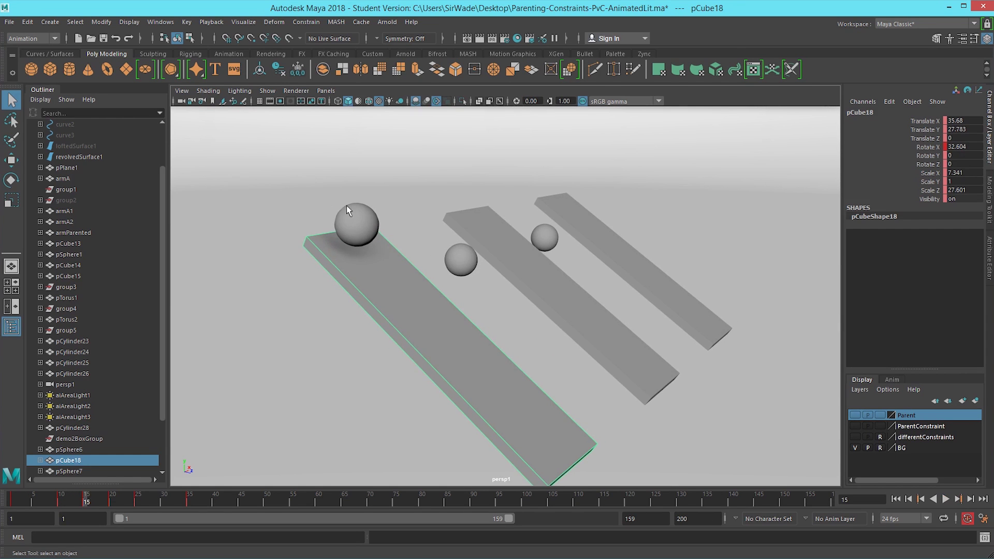
{"action": "key", "text": "alt+comma"}
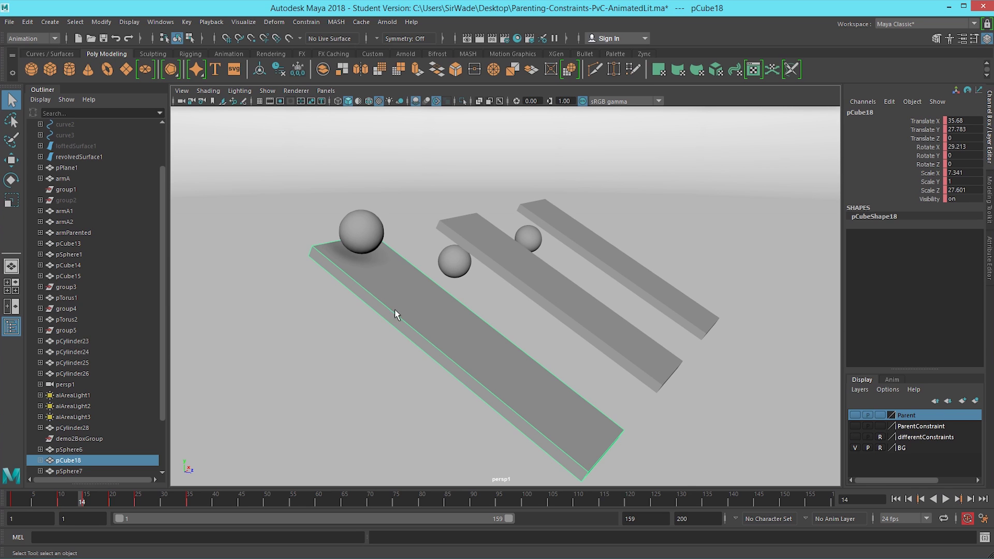
{"action": "left_click", "coordinate": [367, 240]}
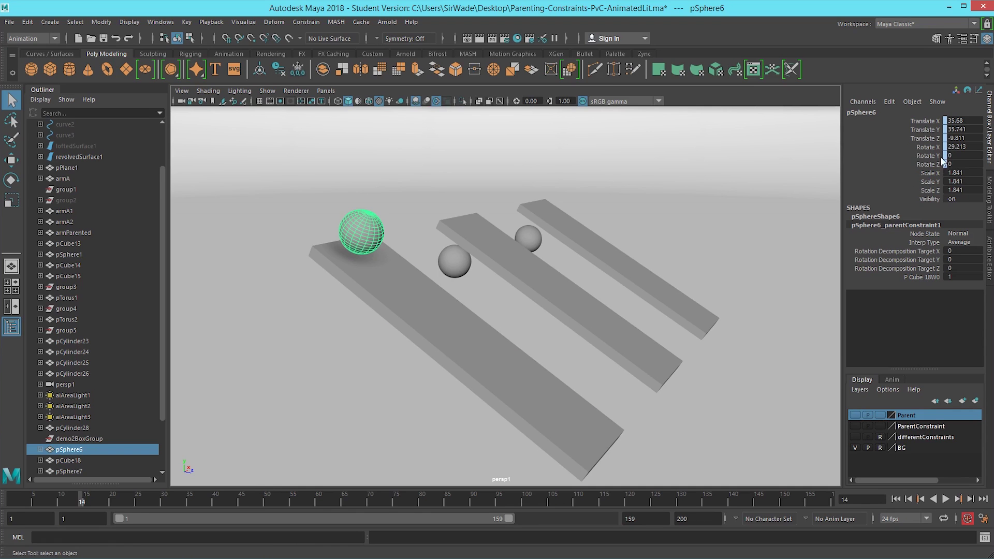
Try keying the constrained first ball at frame 14, and scrub to frame 16 to check how it follows the plank
{"action": "left_click", "coordinate": [88, 502]}
{"action": "mouse_move", "coordinate": [83, 505]}
{"action": "left_mouse_down"}
{"action": "mouse_move", "coordinate": [63, 503]}
{"action": "mouse_move", "coordinate": [81, 503]}
{"action": "left_mouse_up"}
{"action": "key", "text": "s"}
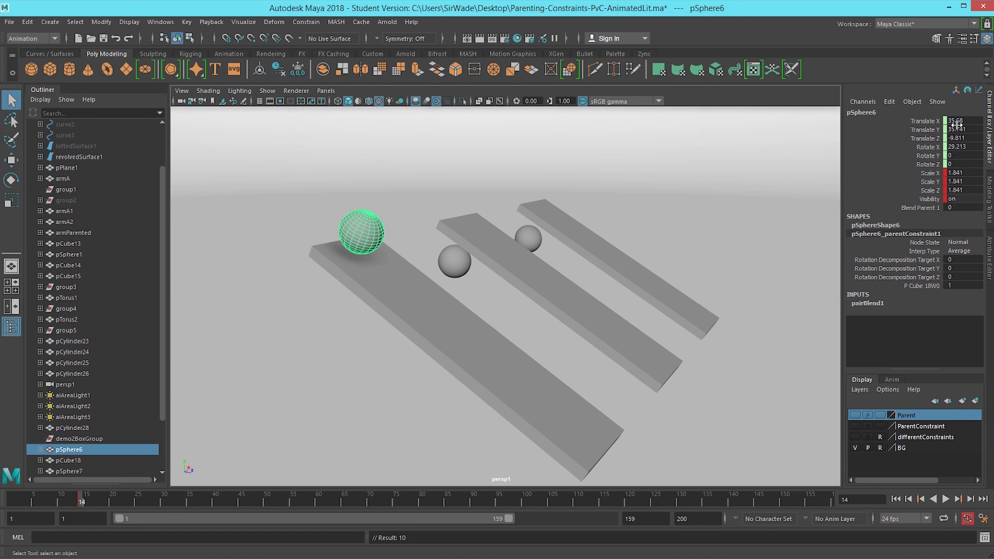
{"action": "mouse_move", "coordinate": [81, 503]}
{"action": "left_mouse_down"}
{"action": "mouse_move", "coordinate": [64, 504]}
{"action": "mouse_move", "coordinate": [92, 503]}
{"action": "left_mouse_up"}
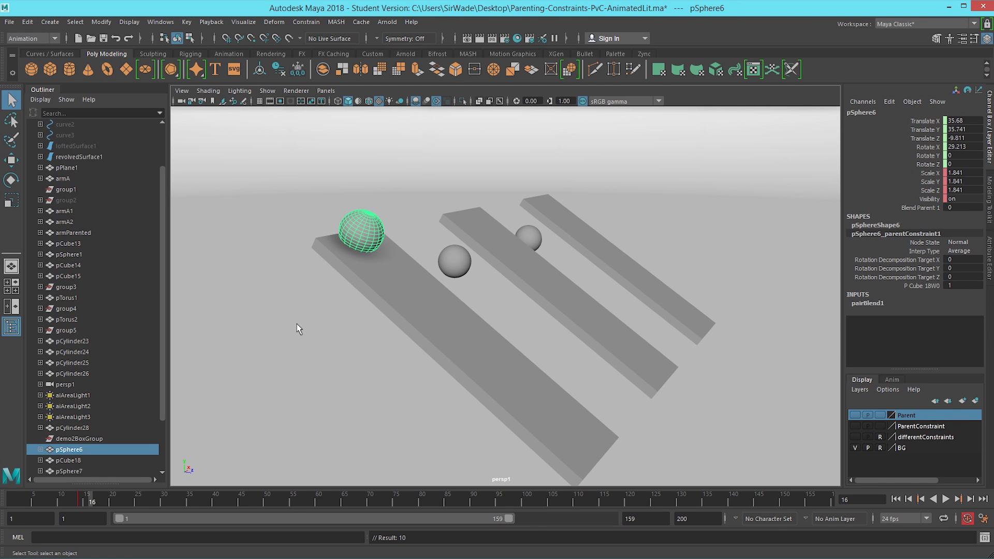
{"action": "left_click", "coordinate": [85, 502]}
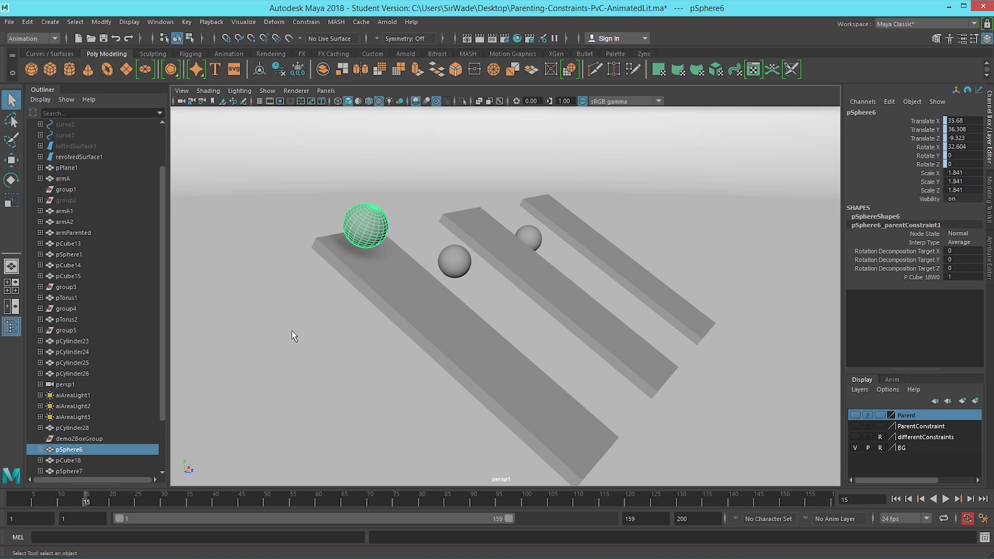
{"action": "key", "text": "s"}
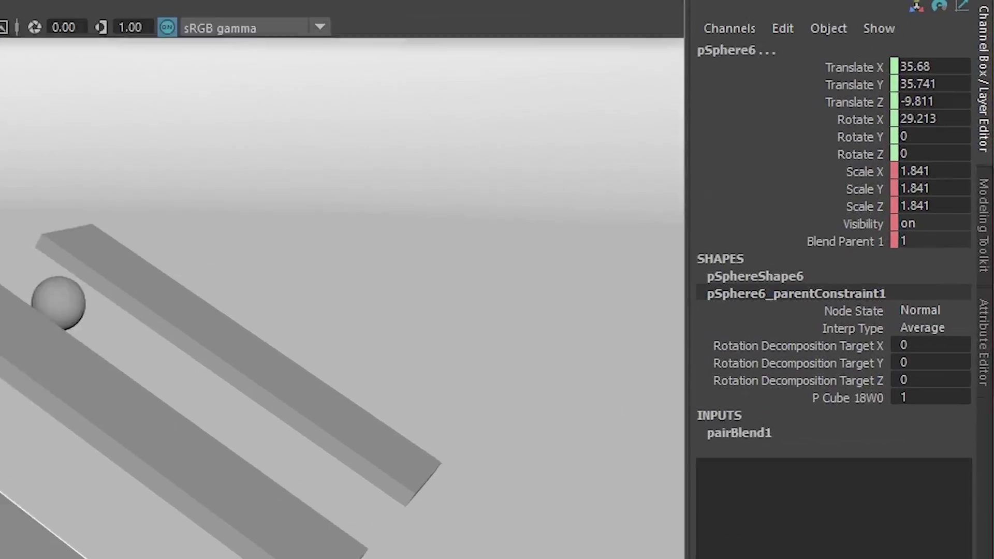
{"action": "left_click", "coordinate": [865, 241]}
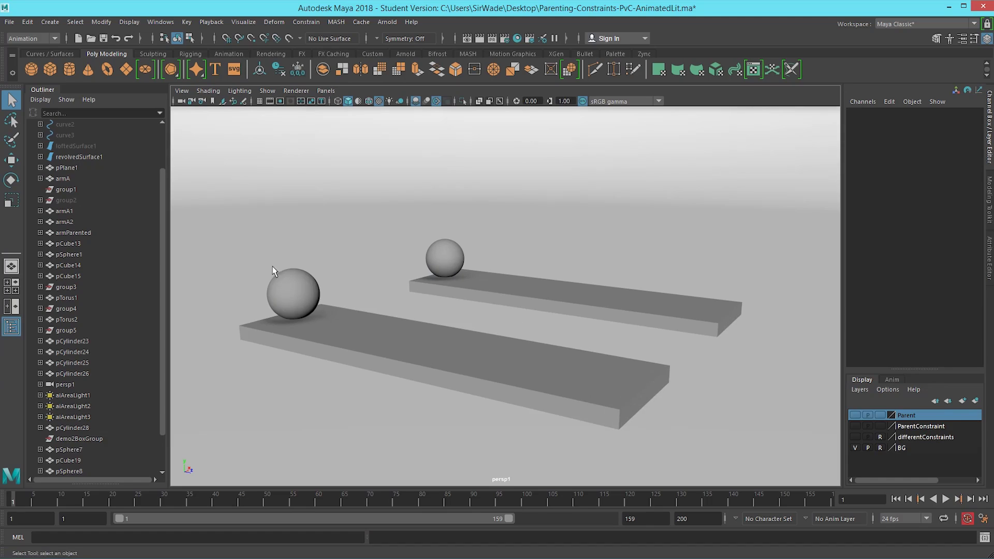
Delete the first plank and its ball from the scene
{"action": "left_click_drag", "start_coordinate": [272, 266], "coordinate": [367, 412]}
{"action": "left_click", "coordinate": [762, 403]}
{"action": "scroll", "coordinate": [761, 402], "scroll_direction": "down", "scroll_amount": 5}
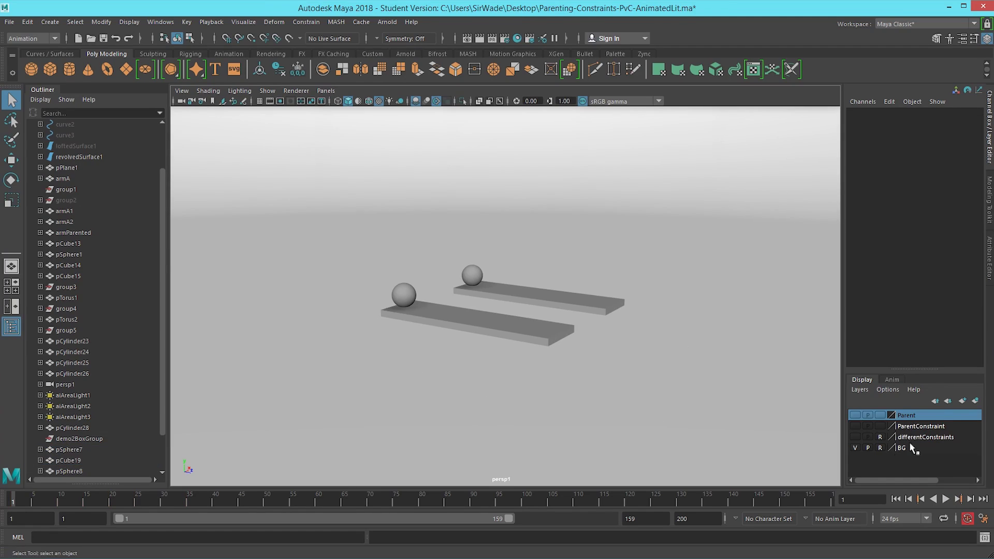
{"action": "left_click", "coordinate": [855, 426]}
{"action": "scroll", "coordinate": [710, 388], "scroll_direction": "down", "scroll_amount": 3}
{"action": "key", "text": "alt+v"}
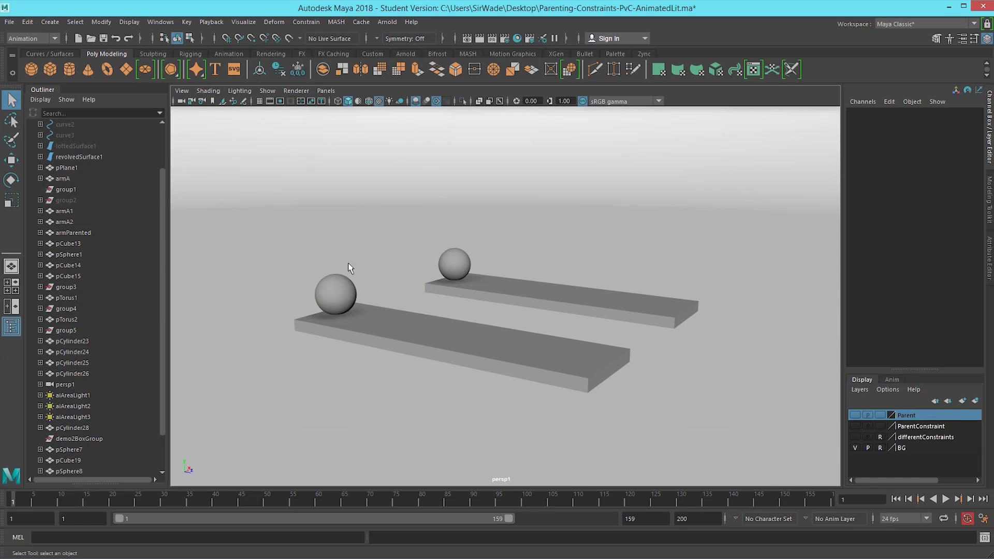
Try moving the front ball off its plank to Translate Y 33.986 and Z -15.385, and undo the move
{"action": "left_click", "coordinate": [335, 294]}
{"action": "key", "text": "w"}
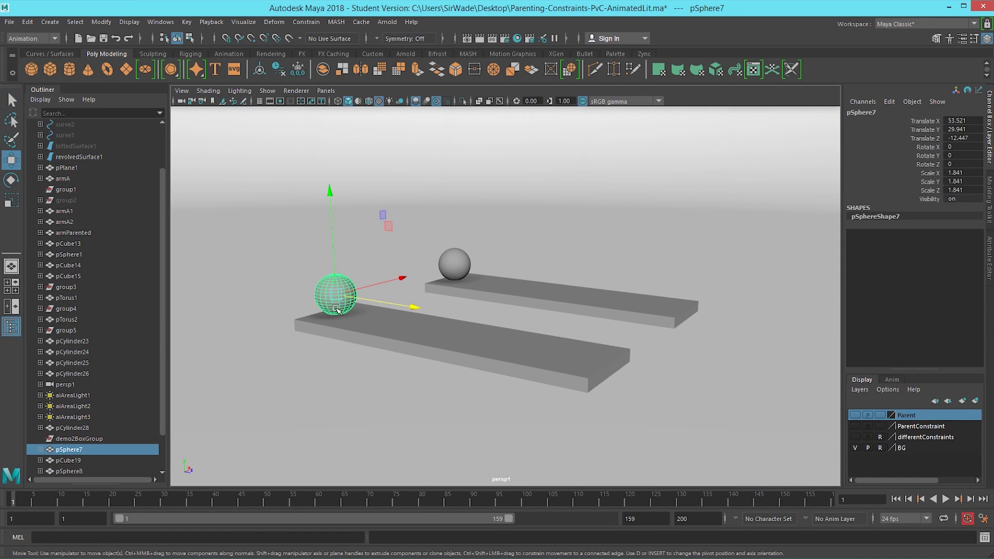
{"action": "left_click_drag", "start_coordinate": [388, 233], "coordinate": [366, 184]}
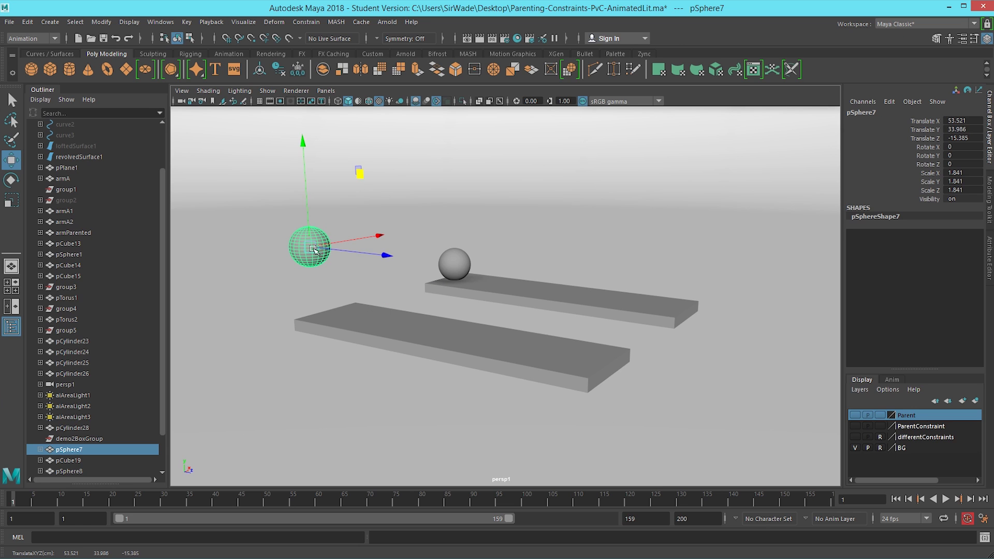
{"action": "key", "text": "ctrl+z"}
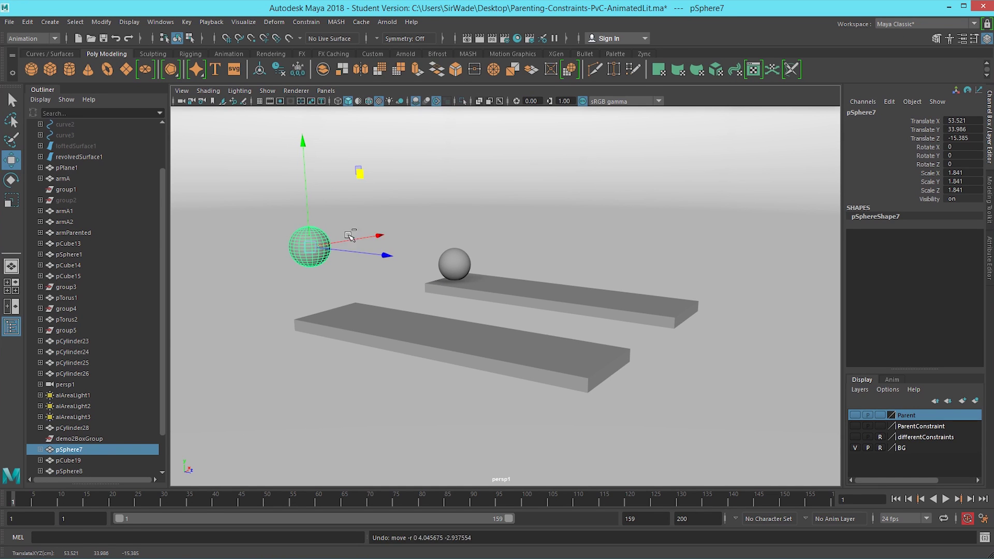
Rename the front ball testBall and the plank beneath it testBoard
{"action": "left_click", "coordinate": [462, 256]}
{"action": "left_click", "coordinate": [334, 297]}
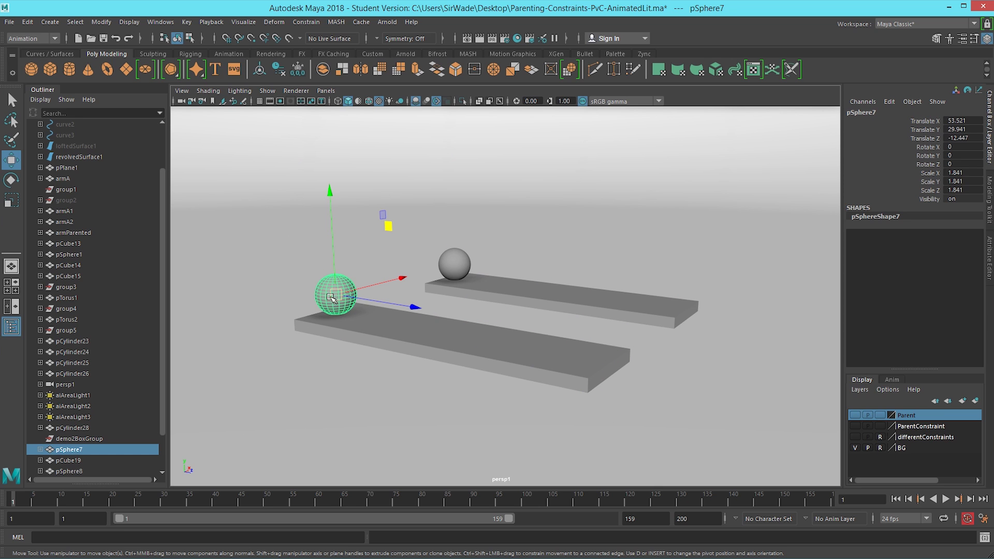
{"action": "left_click", "coordinate": [861, 113]}
{"action": "type", "text": "test"}
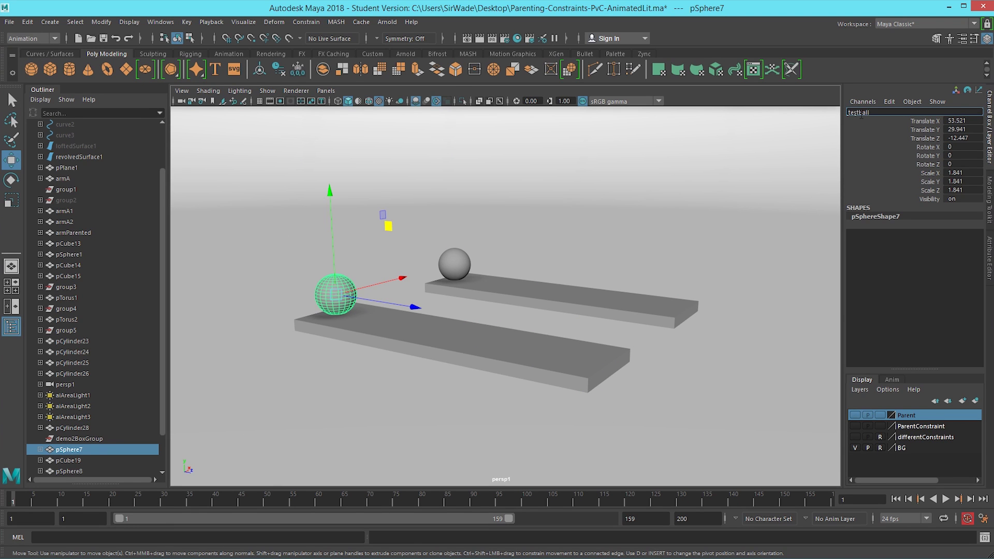
{"action": "type", "text": "Ball"}
{"action": "left_click", "coordinate": [462, 334]}
{"action": "left_click", "coordinate": [860, 113]}
{"action": "type", "text": "testBoard"}
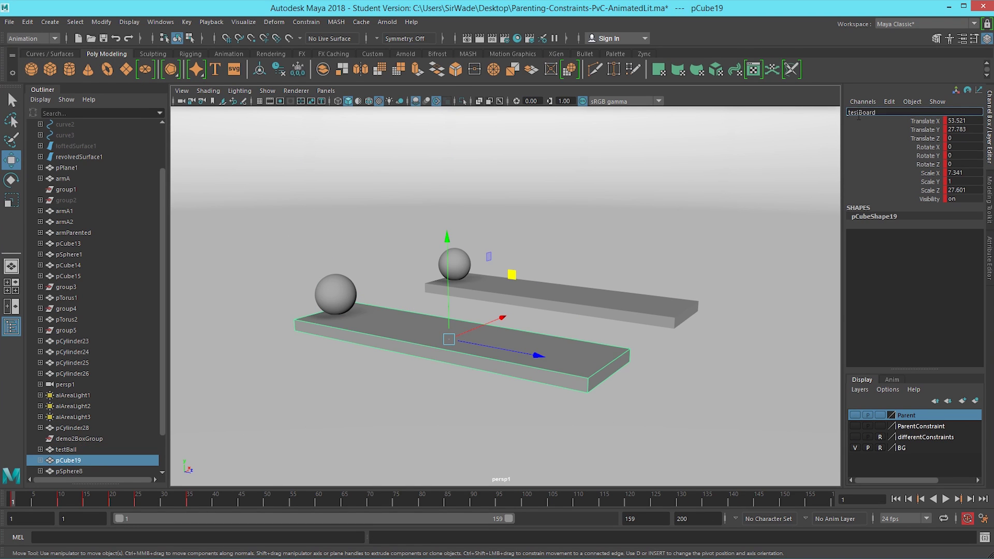
{"action": "key", "text": "Return"}
Group testBall by itself
{"action": "left_click", "coordinate": [333, 286]}
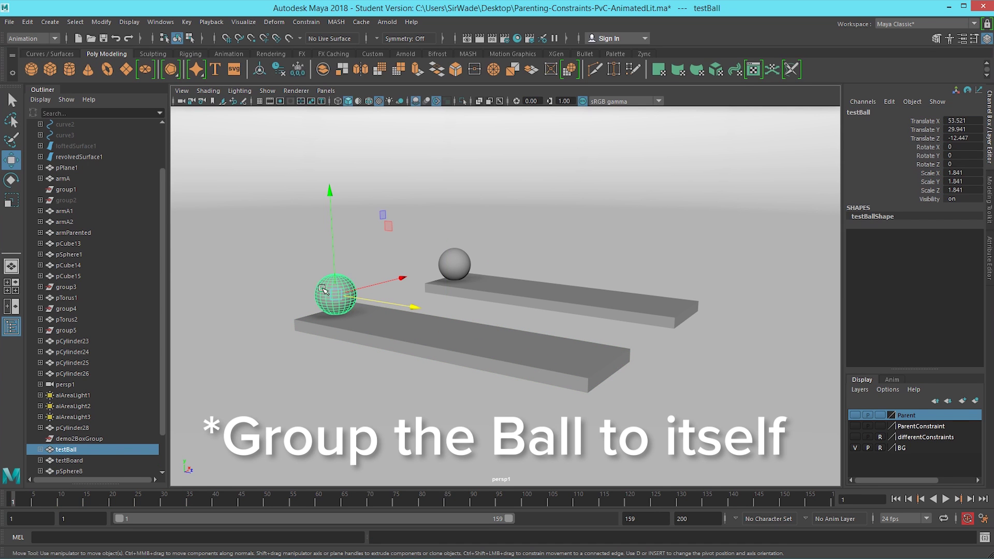
{"action": "left_click", "coordinate": [28, 22]}
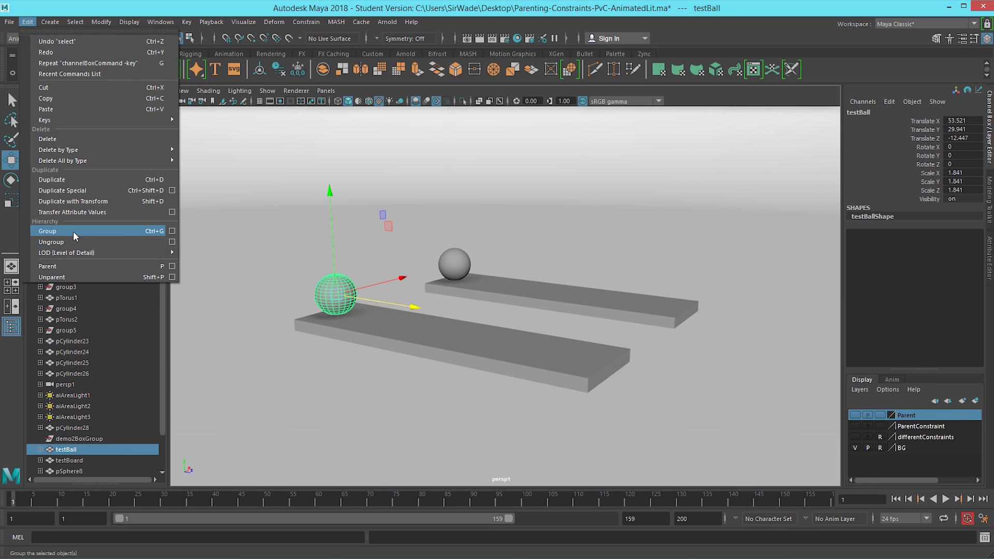
{"action": "left_click", "coordinate": [52, 229]}
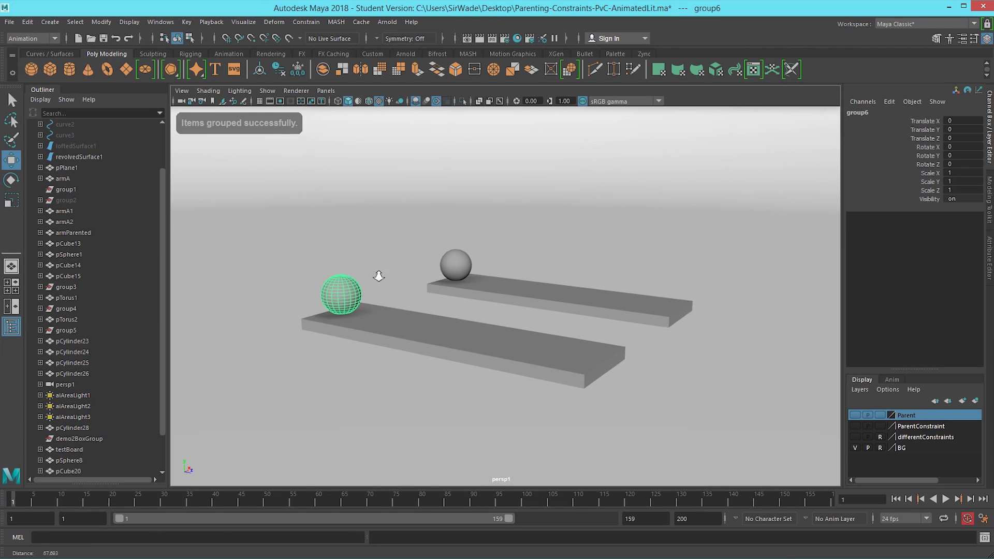
Try moving the ball's group by about -6.456 in X and 15.853 in Y, and undo the move
{"action": "scroll", "coordinate": [481, 280], "scroll_direction": "down", "scroll_amount": 8}
{"action": "left_click_drag", "start_coordinate": [476, 290], "coordinate": [446, 298], "text": "alt"}
{"action": "left_click_drag", "start_coordinate": [399, 340], "coordinate": [406, 296]}
{"action": "key", "text": "ctrl+z"}
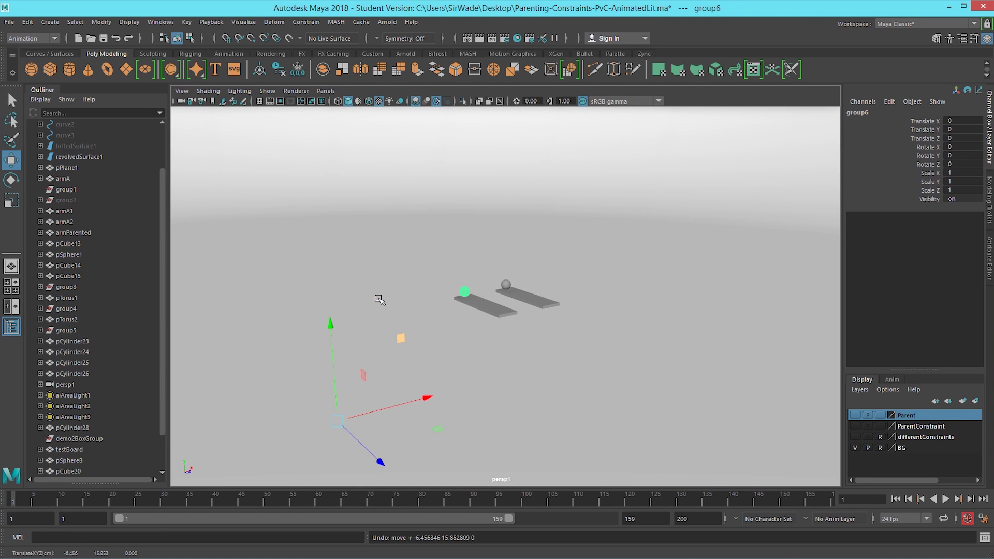
Center the new group's pivot on the ball
{"action": "left_click", "coordinate": [101, 22]}
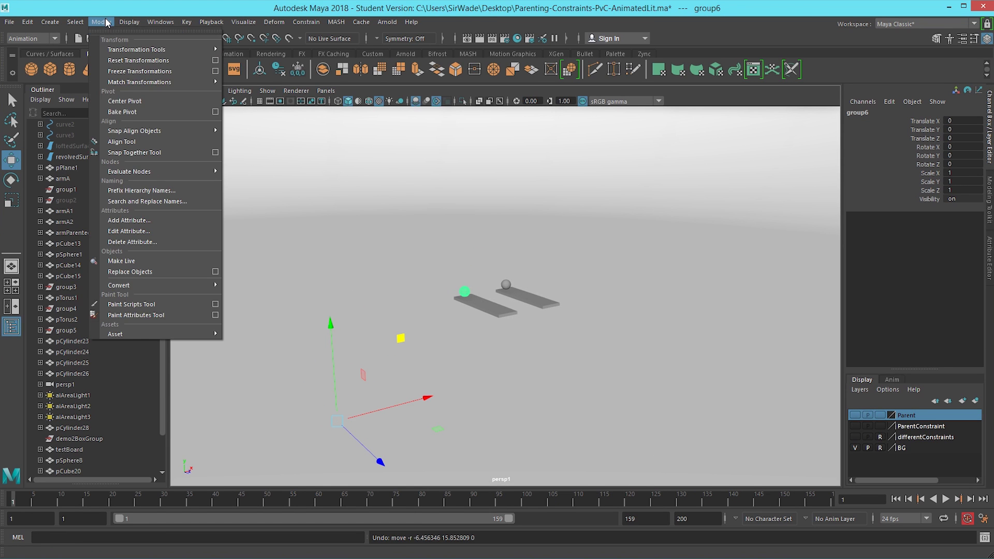
{"action": "left_click", "coordinate": [130, 104]}
{"action": "scroll", "coordinate": [470, 304], "scroll_direction": "up", "scroll_amount": 6}
{"action": "left_click_drag", "start_coordinate": [387, 306], "coordinate": [414, 315], "text": "alt"}
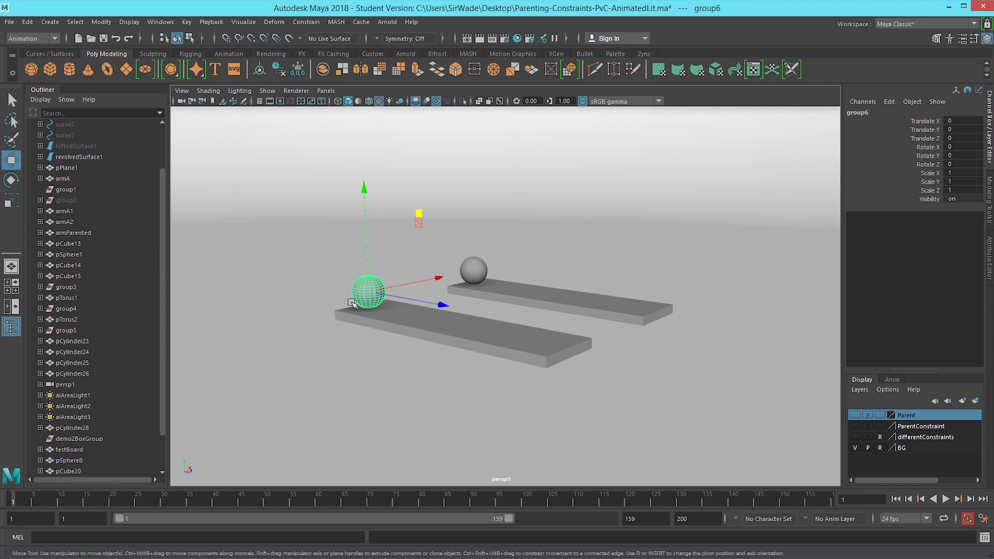
Rename the ball's group testBallGroup
{"action": "scroll", "coordinate": [165, 327], "scroll_direction": "down", "scroll_amount": 2}
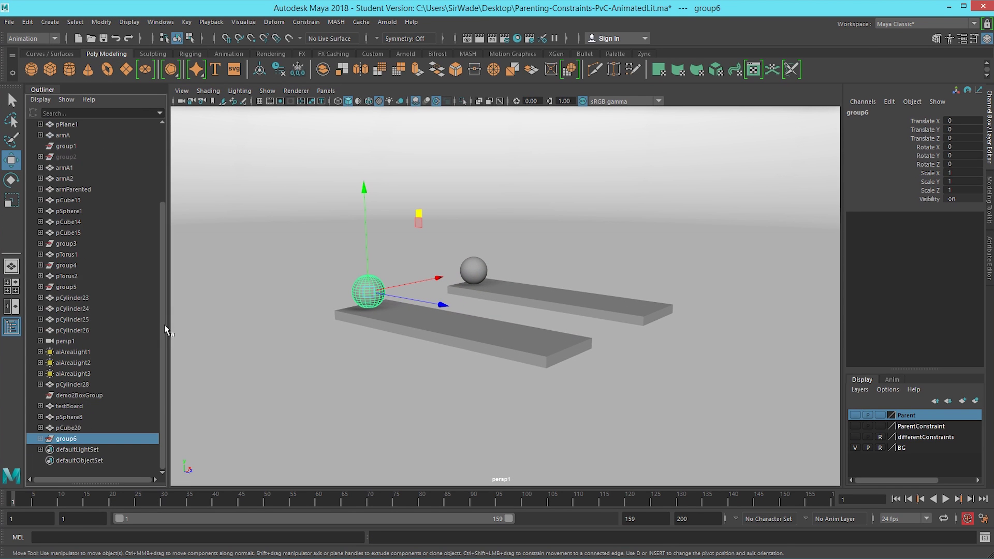
{"action": "left_click", "coordinate": [859, 113]}
{"action": "type", "text": "testBallG"}
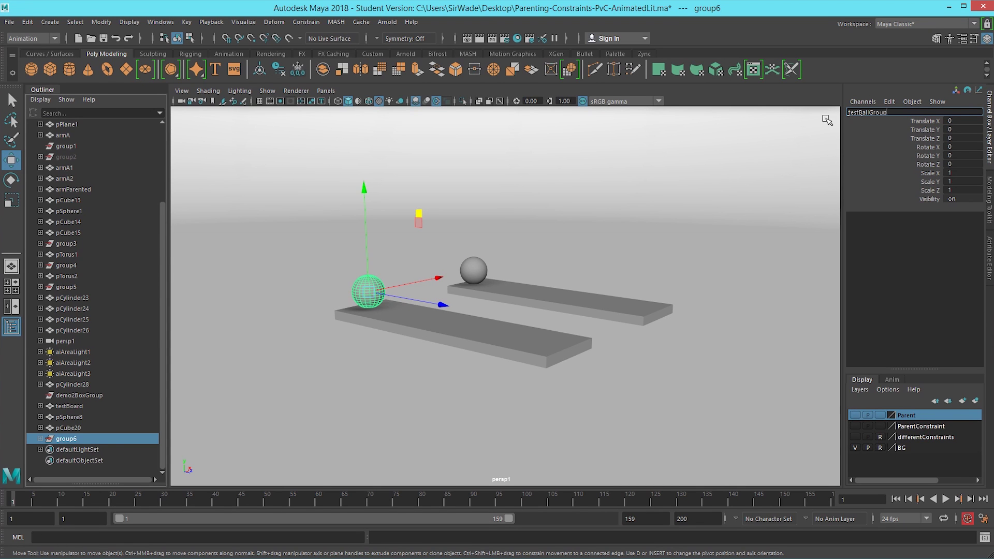
{"action": "key", "text": "Return"}
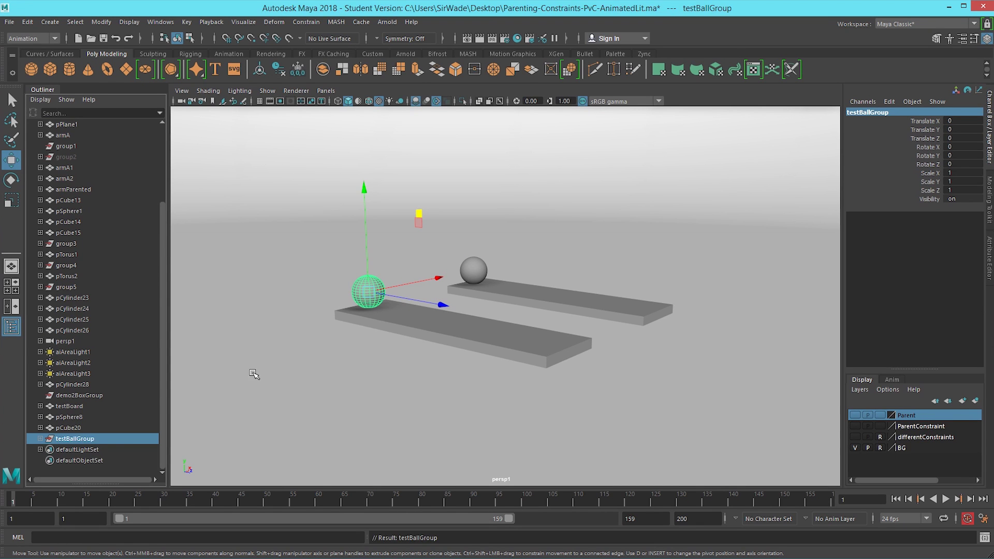
Reselect testBallGroup and hide the Outliner to enlarge the viewport
{"action": "left_click", "coordinate": [307, 275]}
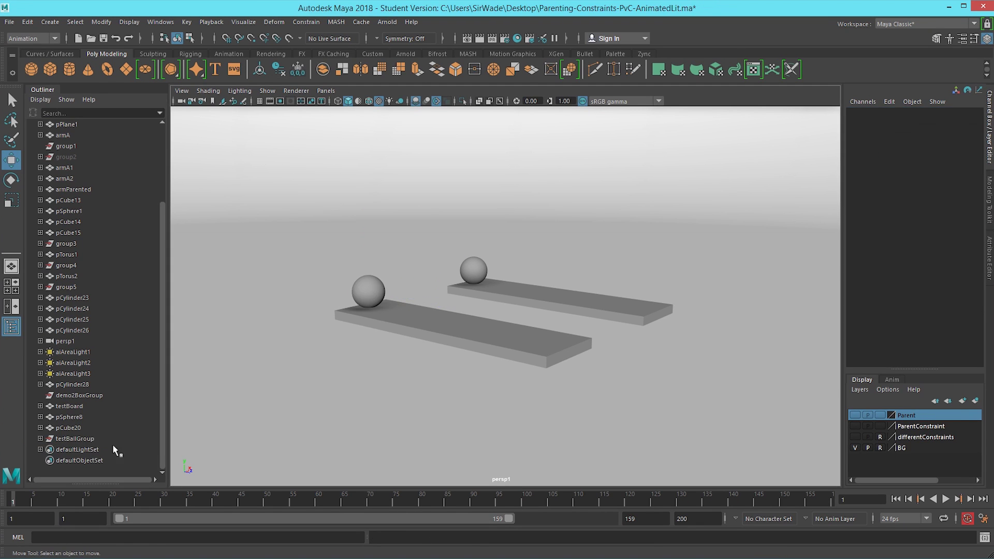
{"action": "left_click", "coordinate": [72, 439]}
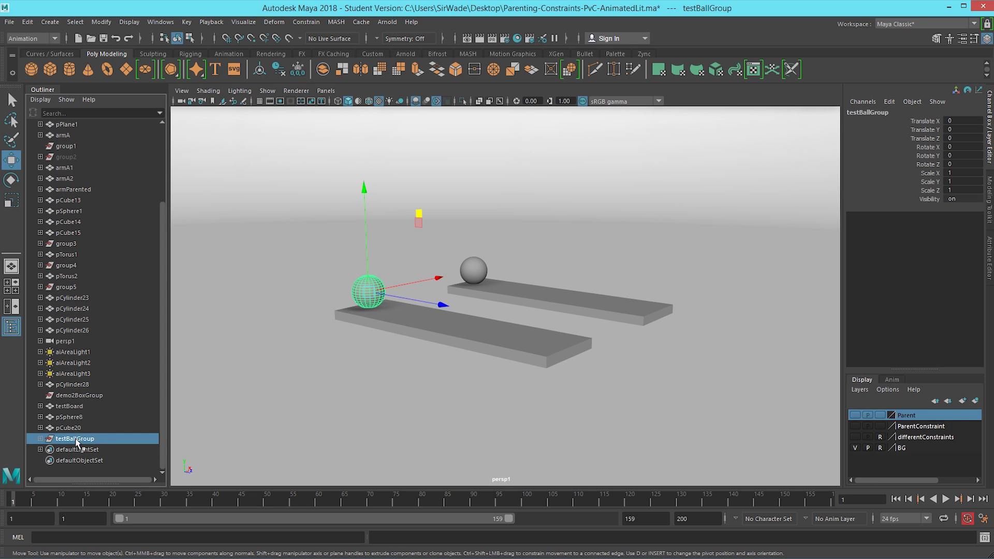
{"action": "left_click", "coordinate": [11, 330]}
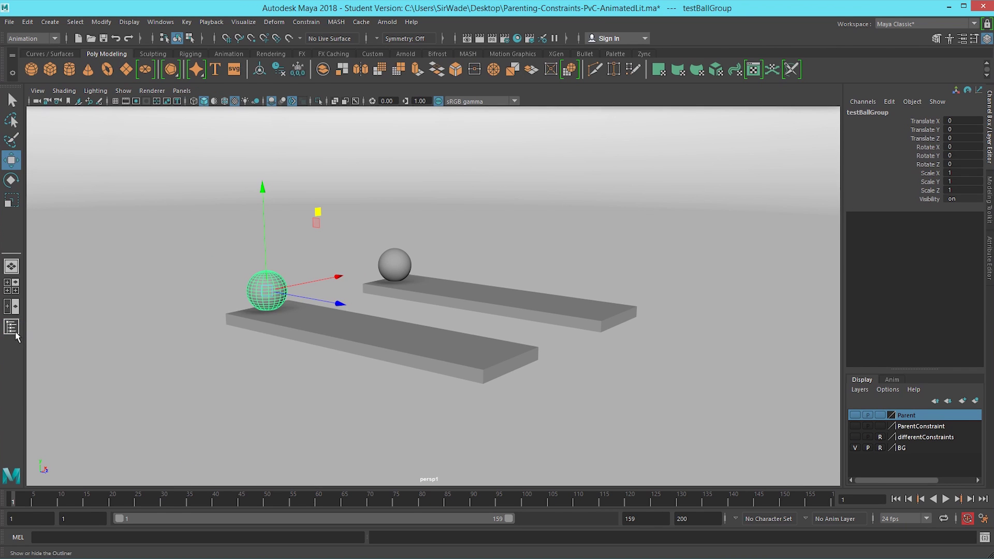
Show the Outliner and expand testBallGroup to inspect testBall inside it
{"action": "left_click", "coordinate": [11, 329]}
{"action": "left_click", "coordinate": [40, 439]}
{"action": "left_click", "coordinate": [75, 449]}
{"action": "left_click", "coordinate": [184, 426]}
{"action": "key", "text": "q"}
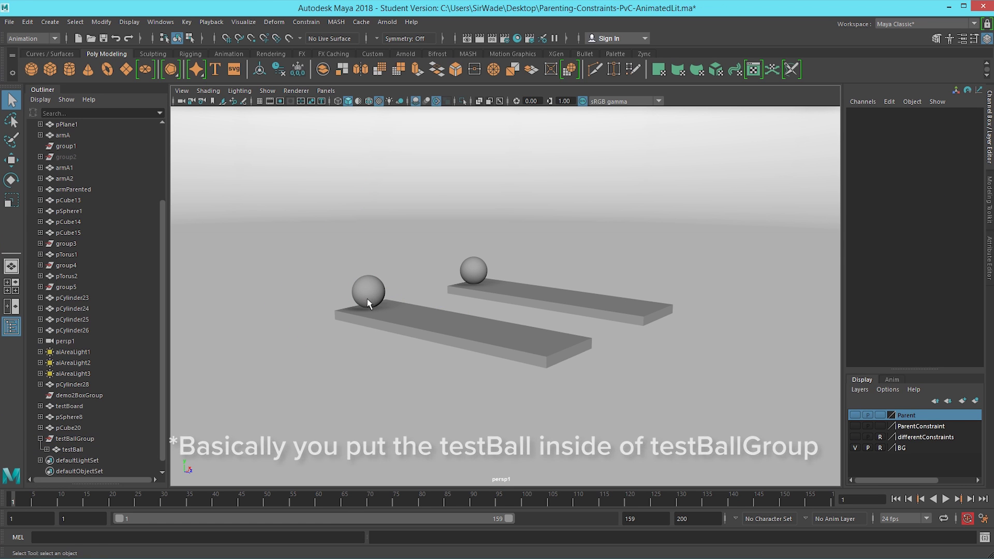
{"action": "left_click", "coordinate": [370, 302]}
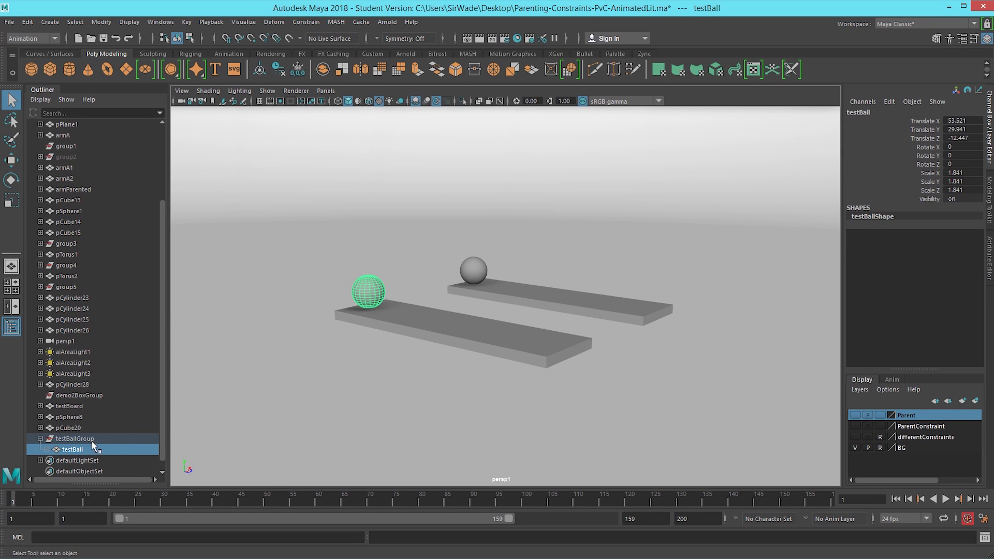
{"action": "left_click", "coordinate": [76, 439]}
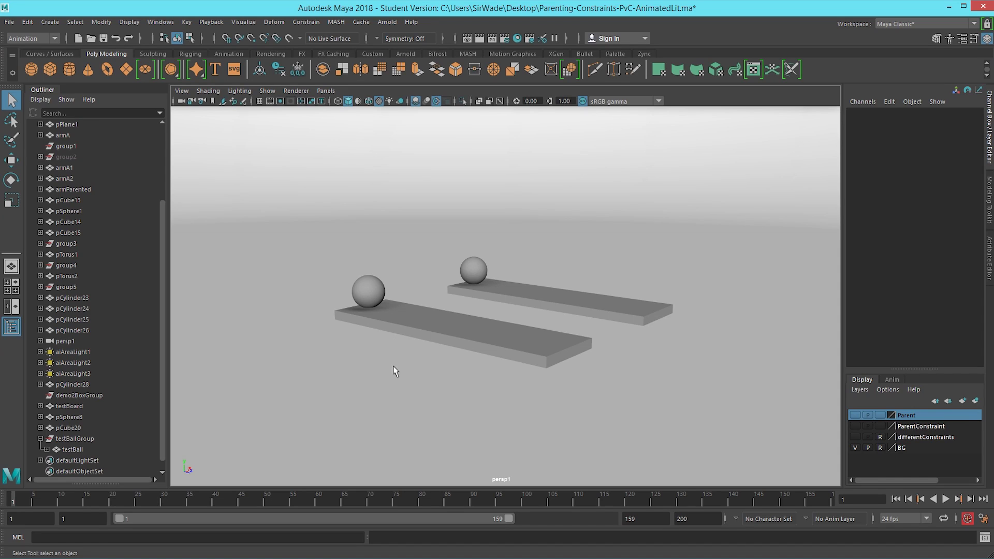
Parent-constrain testBallGroup to testBoard, and inspect the new constraint under the group
{"action": "left_click", "coordinate": [418, 326]}
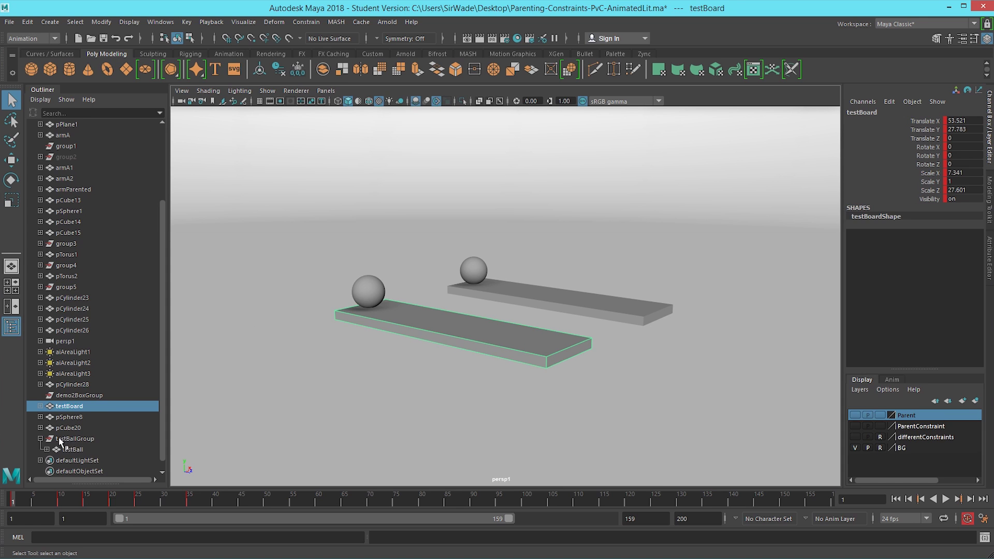
{"action": "left_click", "coordinate": [72, 442], "text": "ctrl"}
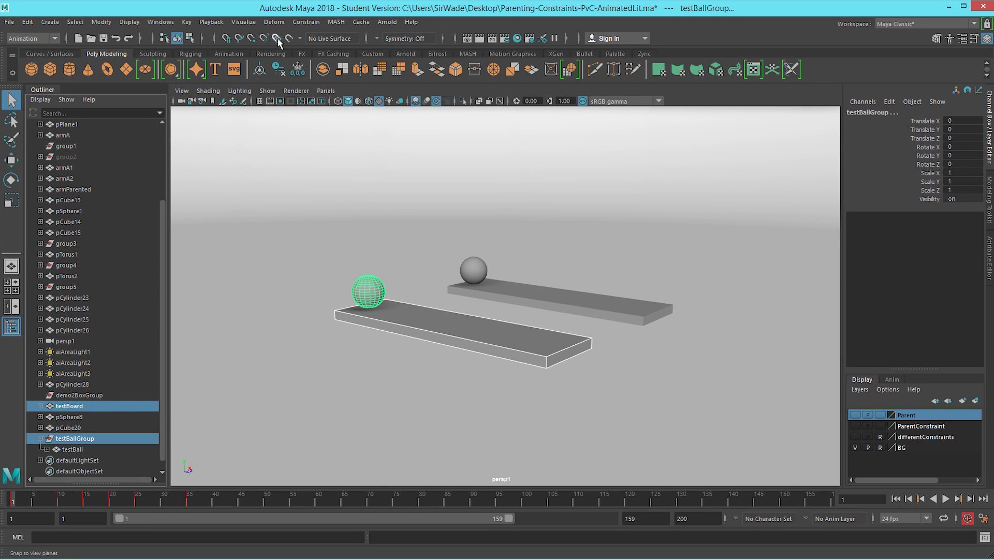
{"action": "left_click", "coordinate": [305, 23]}
{"action": "left_click", "coordinate": [318, 49]}
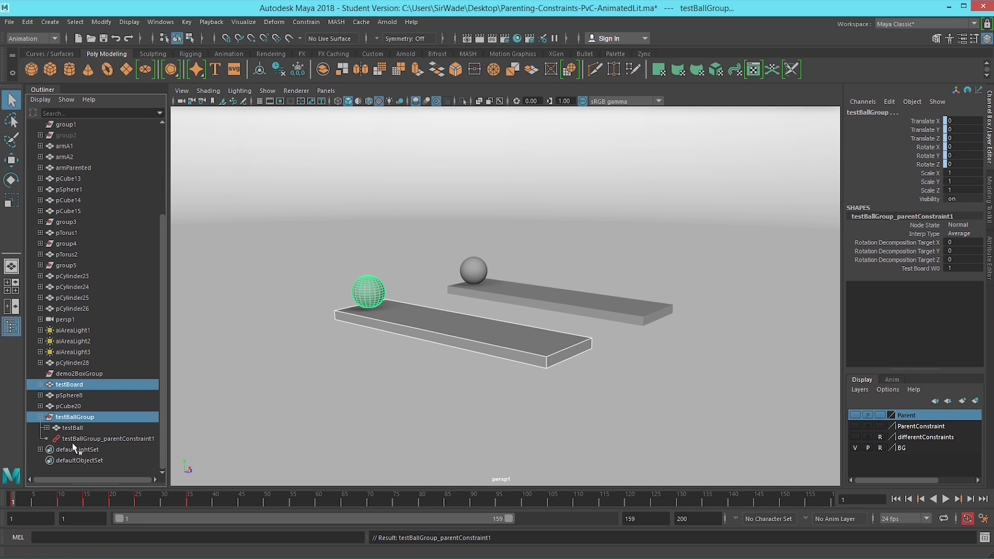
{"action": "left_click", "coordinate": [101, 440]}
{"action": "left_click", "coordinate": [80, 418]}
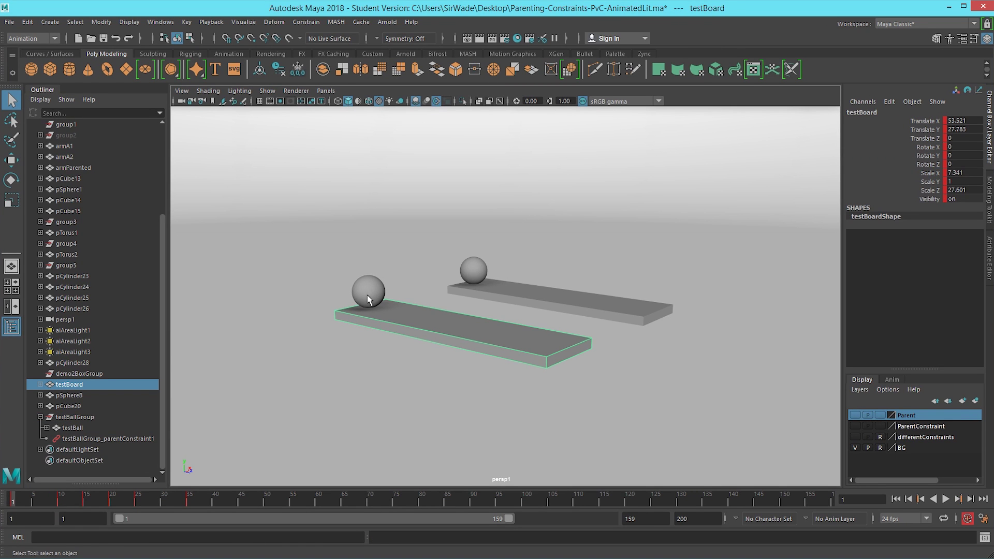
Set a key on testBall at frame 15 where it rests on the tilted plank
{"action": "left_click_drag", "start_coordinate": [14, 502], "coordinate": [86, 501]}
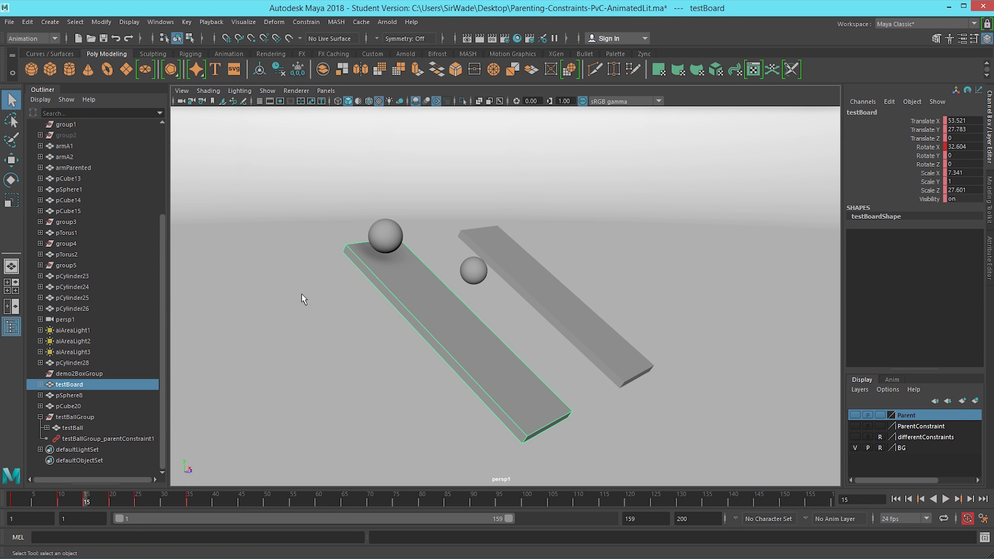
{"action": "left_click", "coordinate": [391, 234]}
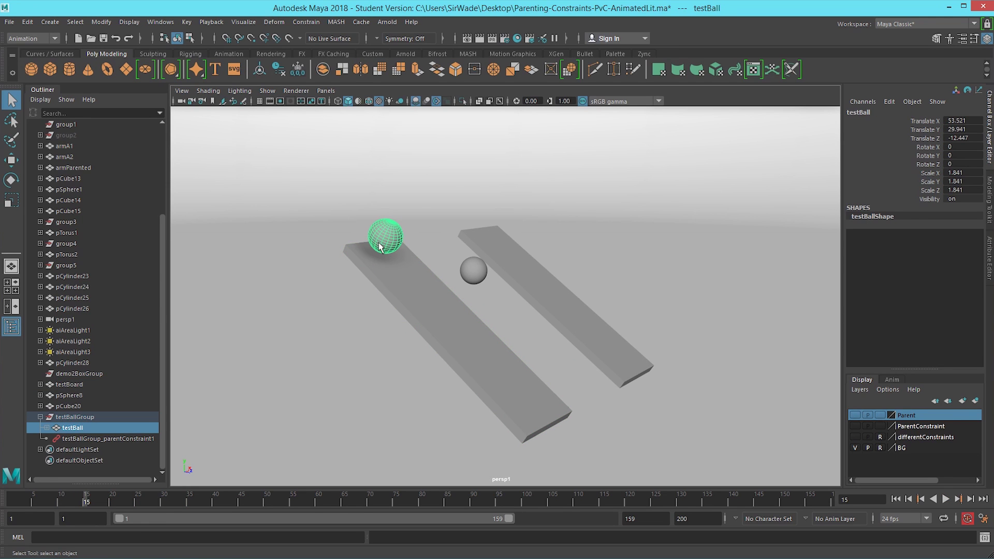
{"action": "key", "text": "s"}
Raise testBall above the plank at frame 20, to about 39.364 in Y and -5.897 in Z, and scrub through the motion
{"action": "left_click", "coordinate": [112, 500]}
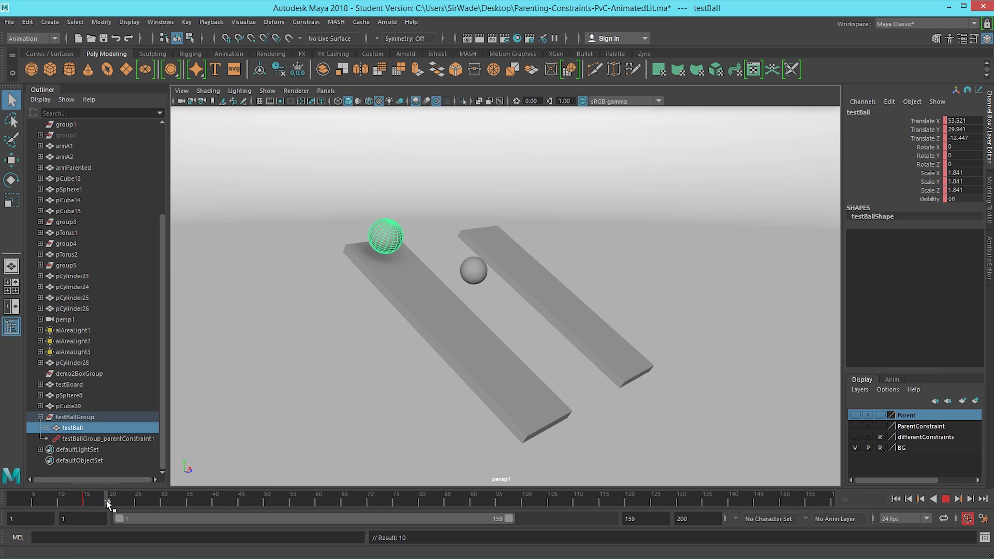
{"action": "key", "text": "w"}
{"action": "left_click_drag", "start_coordinate": [433, 199], "coordinate": [552, 117], "text": "alt"}
{"action": "left_click_drag", "start_coordinate": [27, 500], "coordinate": [110, 496]}
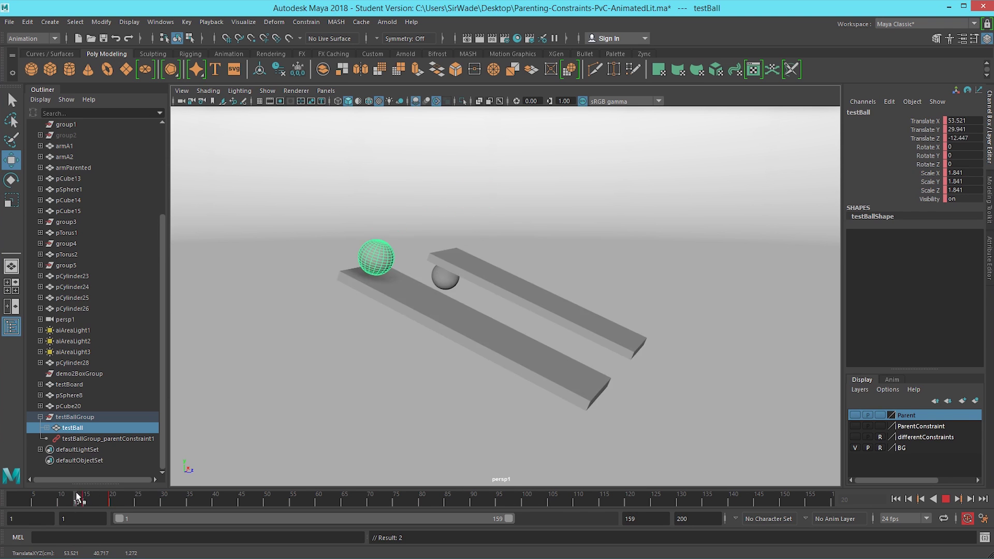
{"action": "left_click_drag", "start_coordinate": [124, 494], "coordinate": [144, 498]}
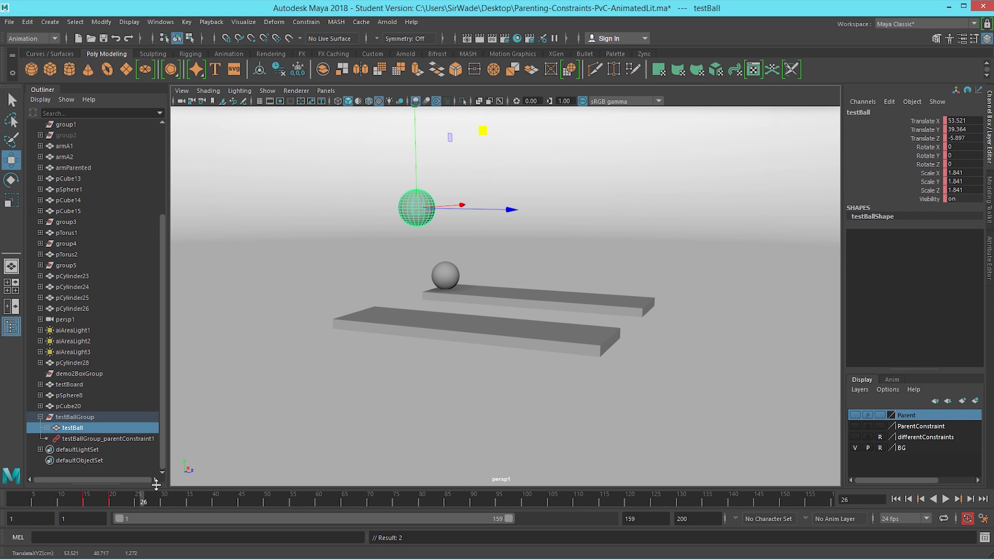
Try rotating testBoard at frame 26, and undo the rotation
{"action": "left_click", "coordinate": [466, 328]}
{"action": "key", "text": "e"}
{"action": "left_click_drag", "start_coordinate": [455, 326], "coordinate": [488, 329]}
{"action": "key", "text": "ctrl+z"}
{"action": "key", "text": "q"}
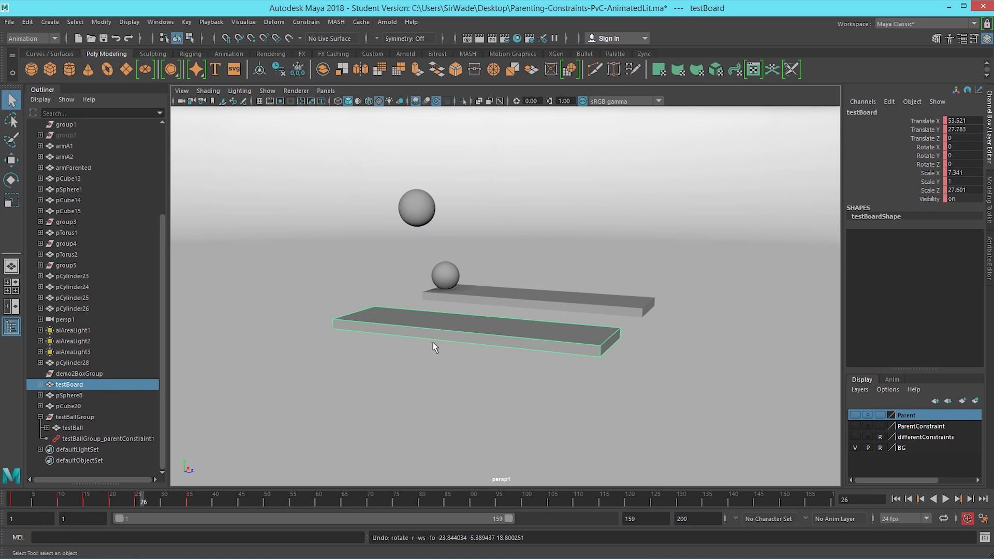
Key the Test Board W0 weight of testBallGroup's parent constraint at 1 on frame 14
{"action": "left_click", "coordinate": [72, 428]}
{"action": "left_click_drag", "start_coordinate": [119, 500], "coordinate": [82, 502]}
{"action": "left_click", "coordinate": [110, 439]}
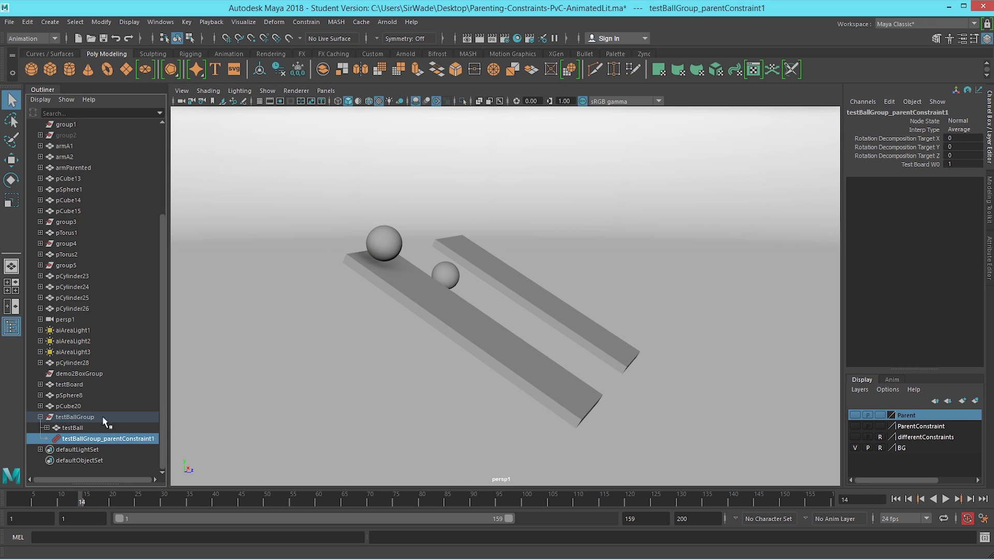
{"action": "left_click", "coordinate": [77, 418]}
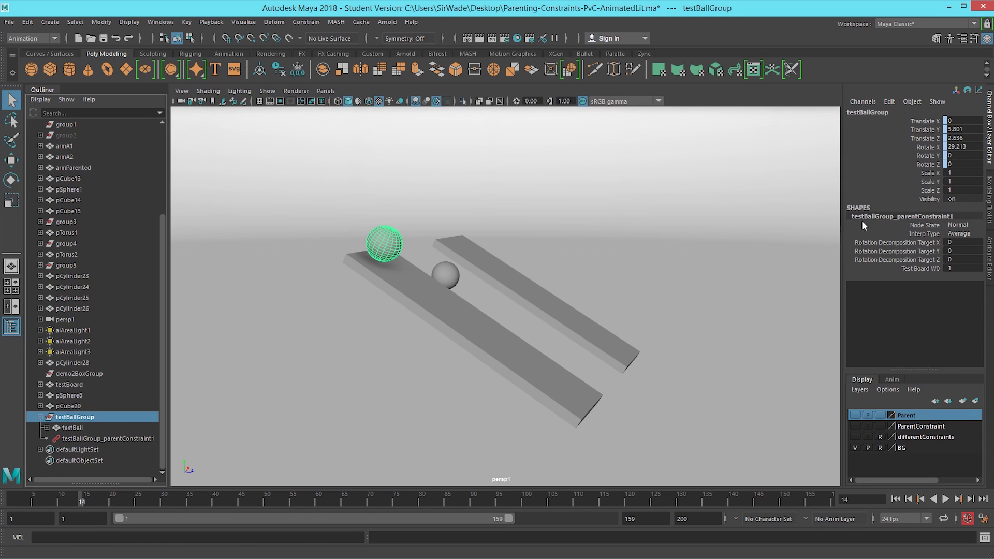
{"action": "left_click", "coordinate": [76, 440]}
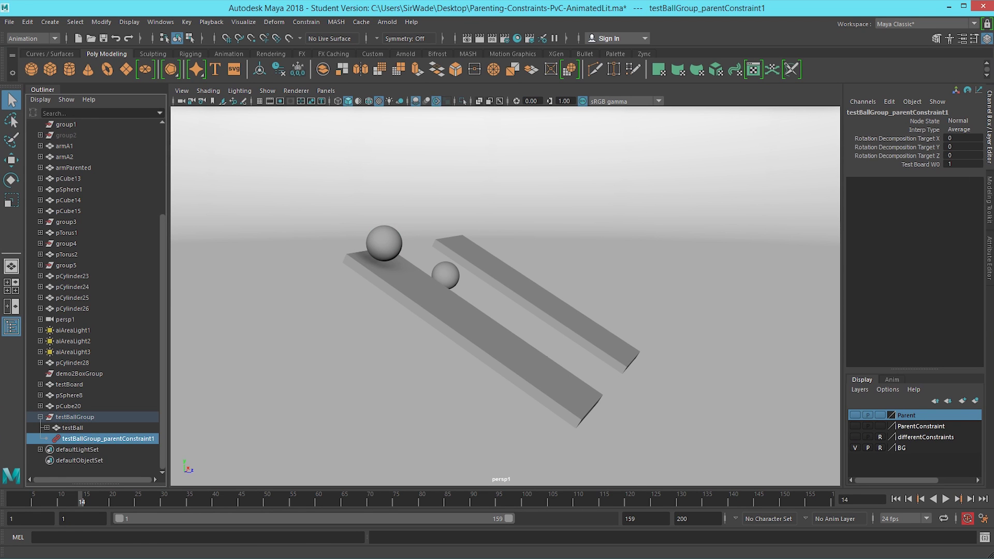
{"action": "left_click", "coordinate": [912, 165]}
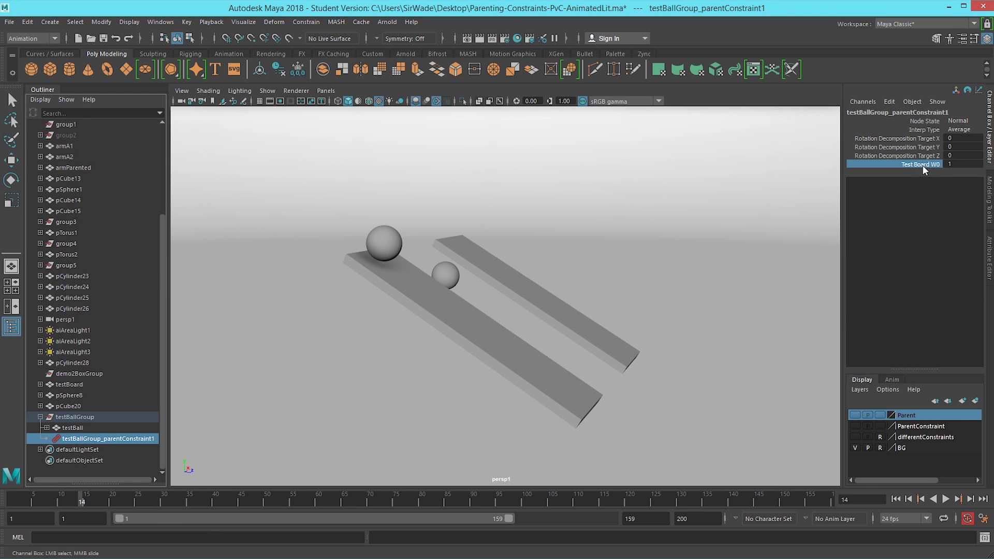
{"action": "right_click_drag", "start_coordinate": [939, 167], "coordinate": [948, 188]}
Set the constraint's Test Board W0 weight to 0 at frame 15, key it, and scrub through the change
{"action": "left_click", "coordinate": [84, 501]}
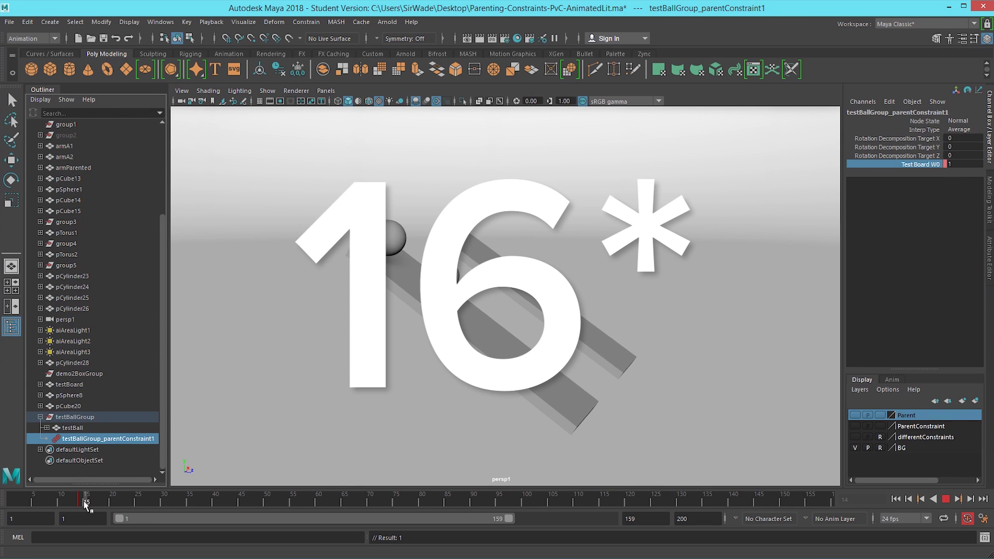
{"action": "left_click", "coordinate": [85, 428]}
{"action": "left_click", "coordinate": [89, 441]}
{"action": "left_click", "coordinate": [90, 440]}
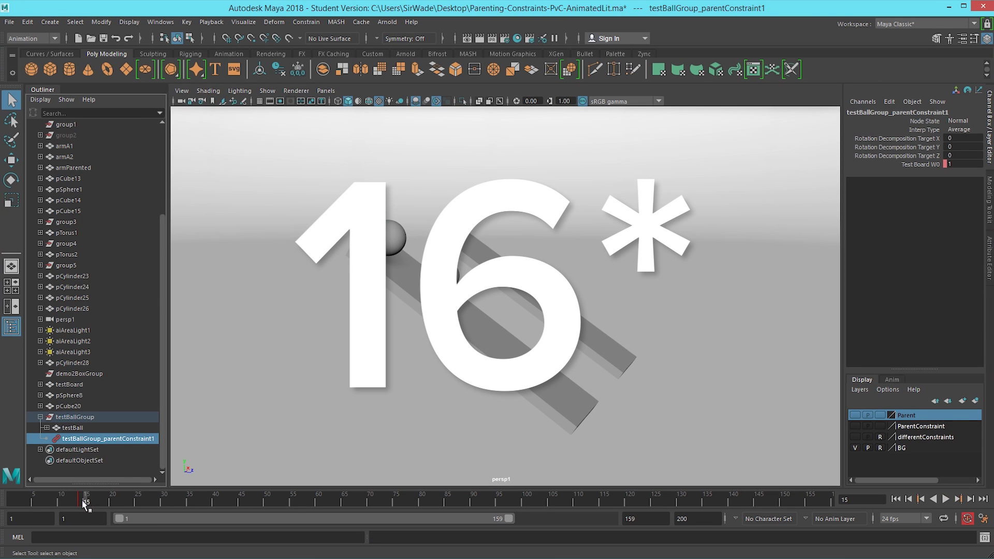
{"action": "left_click", "coordinate": [953, 164]}
{"action": "type", "text": "0"}
{"action": "key", "text": "Return"}
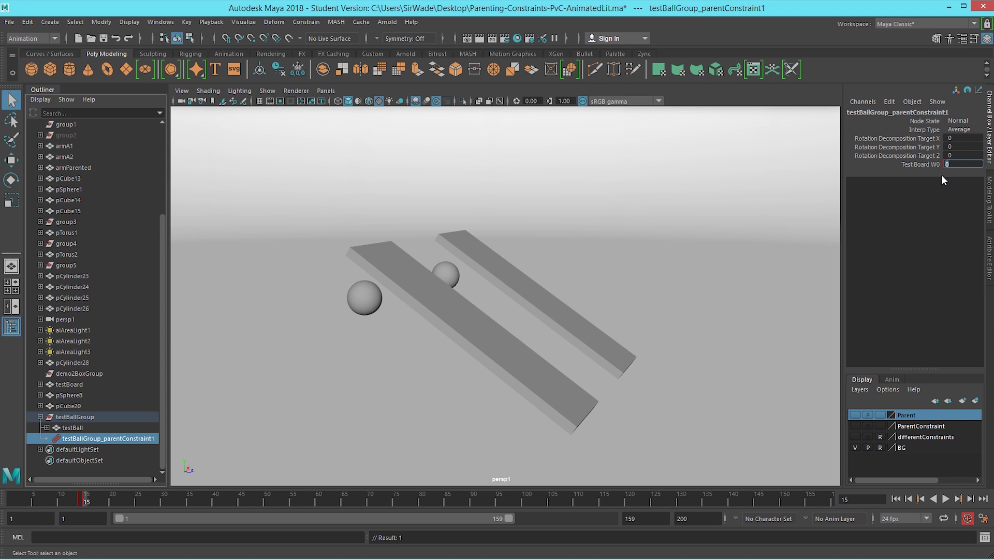
{"action": "right_click", "coordinate": [924, 166]}
{"action": "left_click", "coordinate": [942, 189]}
{"action": "left_click", "coordinate": [34, 504]}
{"action": "left_click_drag", "start_coordinate": [34, 505], "coordinate": [119, 503]}
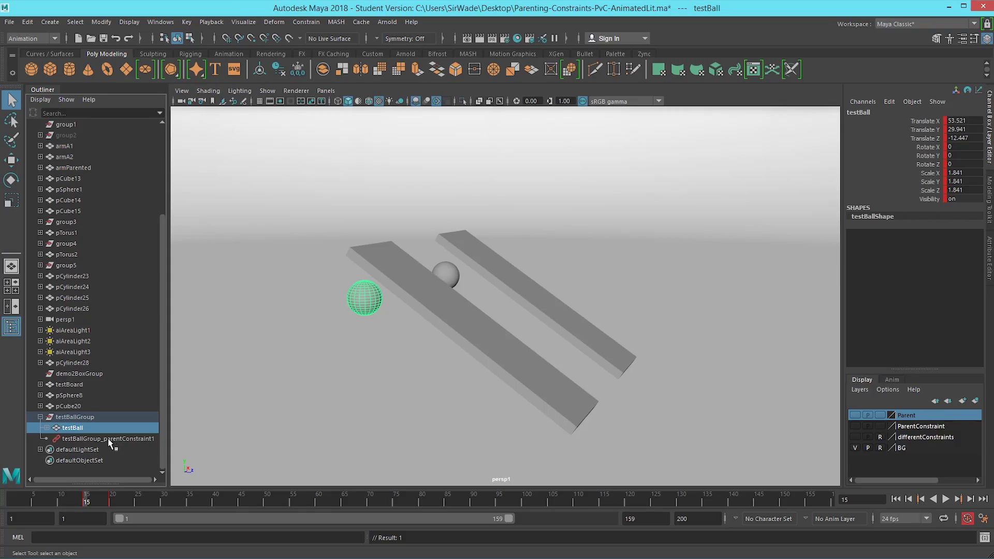
Disable Enable Rest Position on testBallGroup's parent constraint, and scrub across the weight switch to frame 19
{"action": "left_click", "coordinate": [108, 438]}
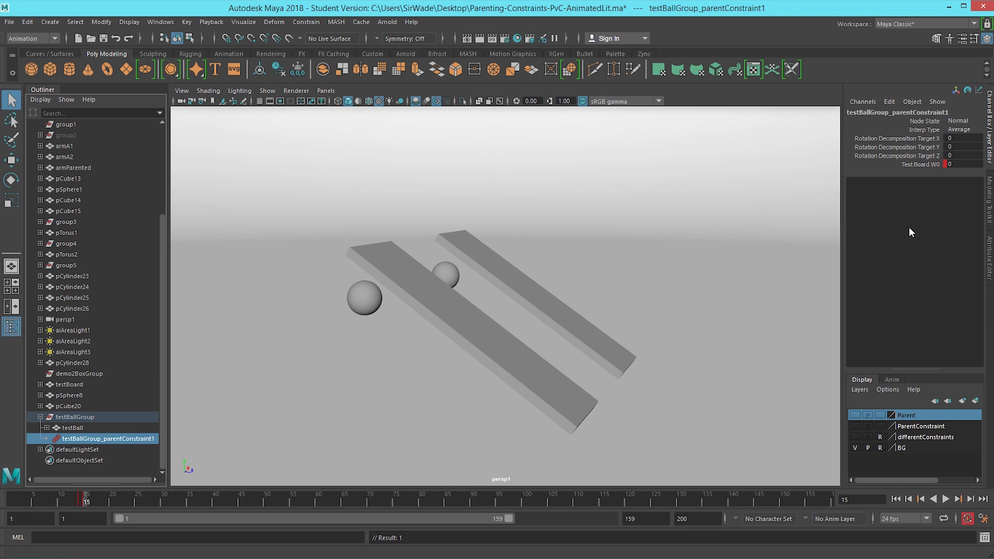
{"action": "key", "text": "ctrl+a"}
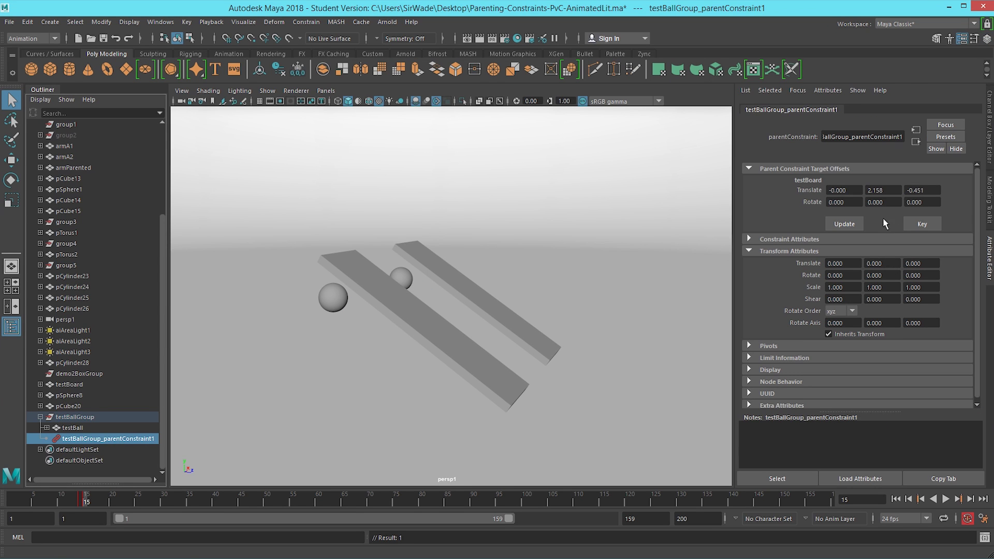
{"action": "right_click", "coordinate": [807, 192]}
{"action": "left_click", "coordinate": [780, 195]}
{"action": "key", "text": "alt+comma"}
{"action": "key", "text": "alt+comma"}
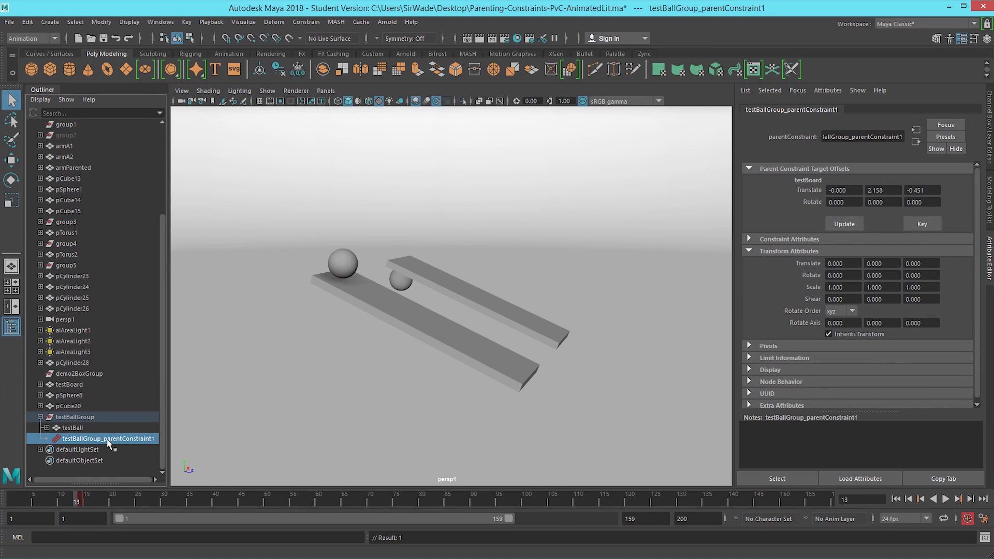
{"action": "left_click", "coordinate": [773, 243]}
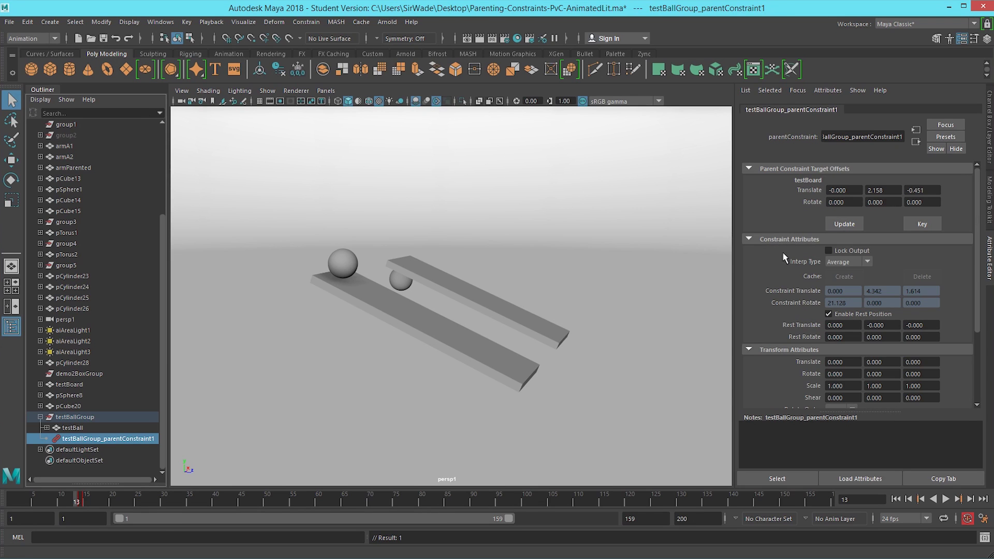
{"action": "left_click", "coordinate": [829, 314]}
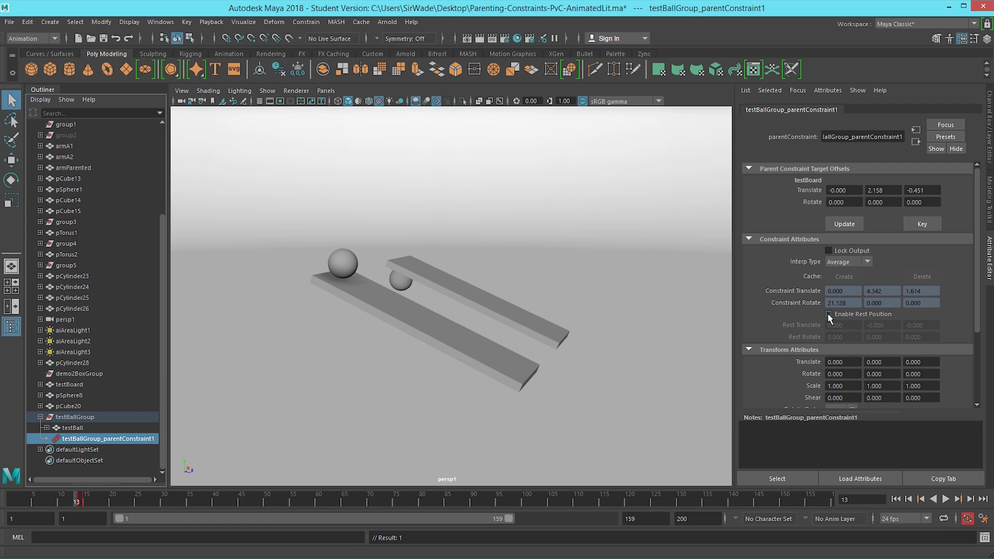
{"action": "left_click_drag", "start_coordinate": [60, 499], "coordinate": [107, 512]}
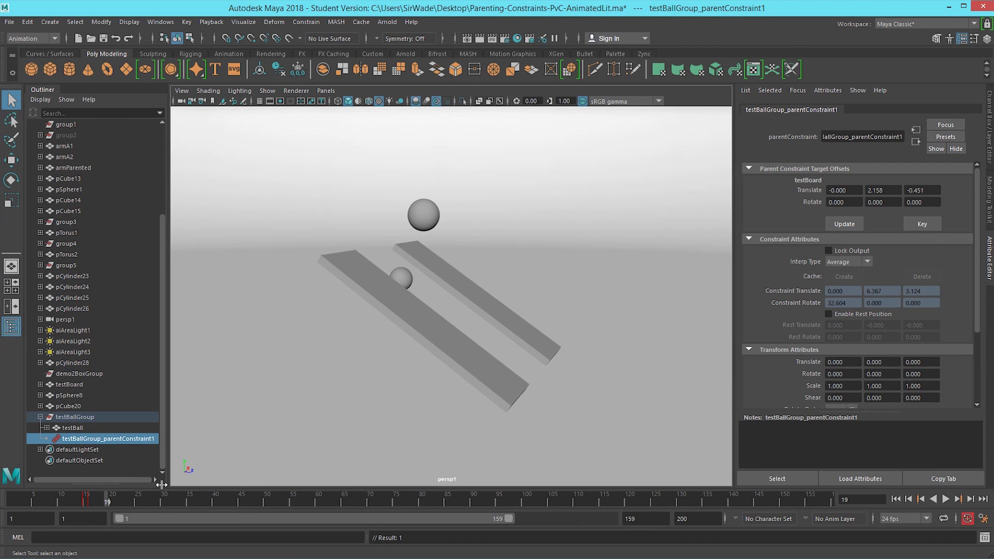
Play and scrub the animation to check how testBall leaves testBoard
{"action": "key", "text": "alt+v"}
{"action": "left_click_drag", "start_coordinate": [116, 506], "coordinate": [13, 502]}
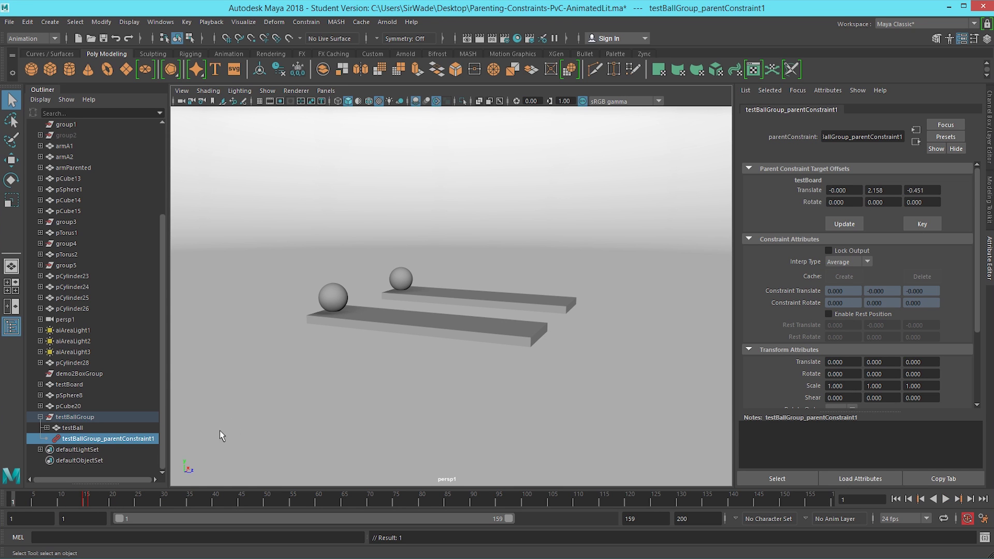
{"action": "left_click", "coordinate": [277, 397]}
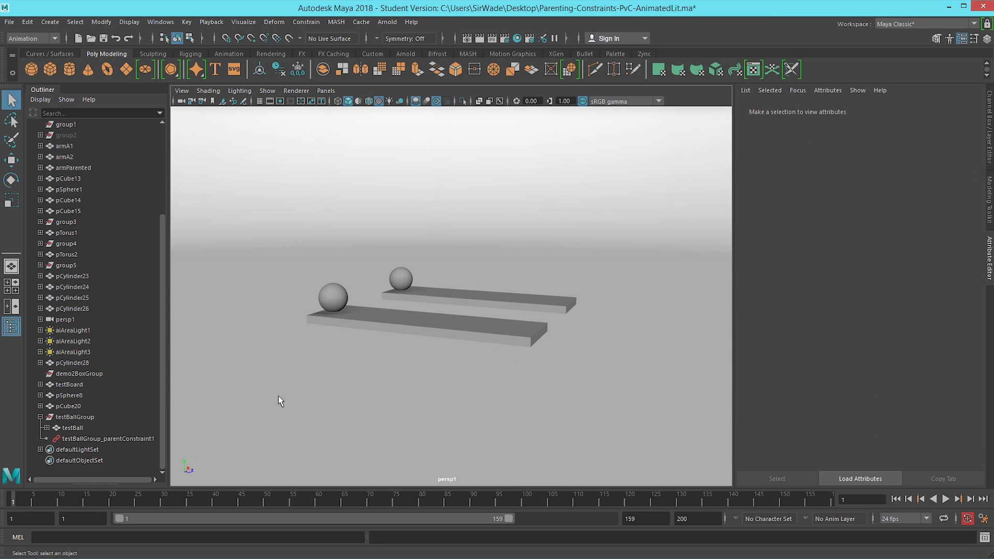
{"action": "left_click", "coordinate": [476, 325]}
{"action": "left_click_drag", "start_coordinate": [486, 254], "coordinate": [501, 321]}
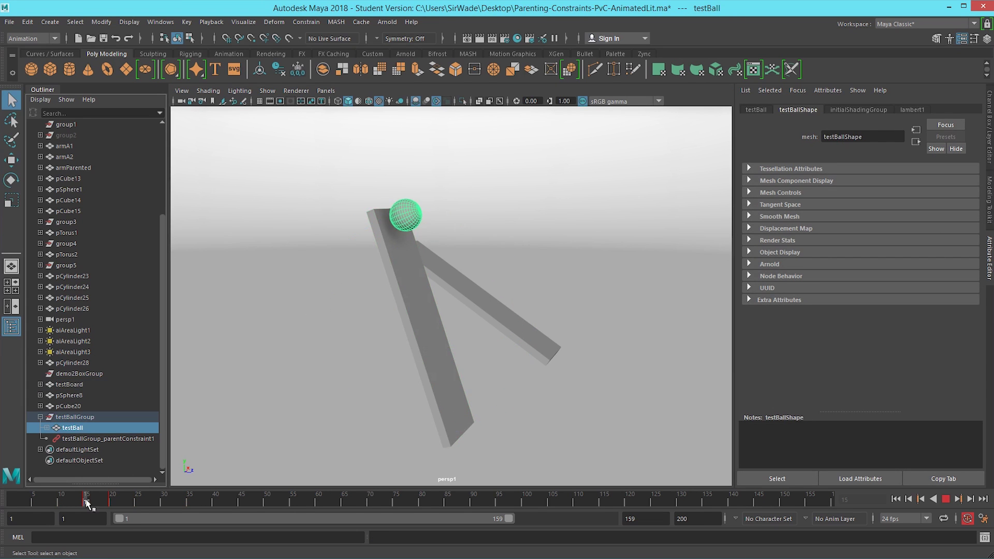
{"action": "left_click_drag", "start_coordinate": [86, 502], "coordinate": [115, 503]}
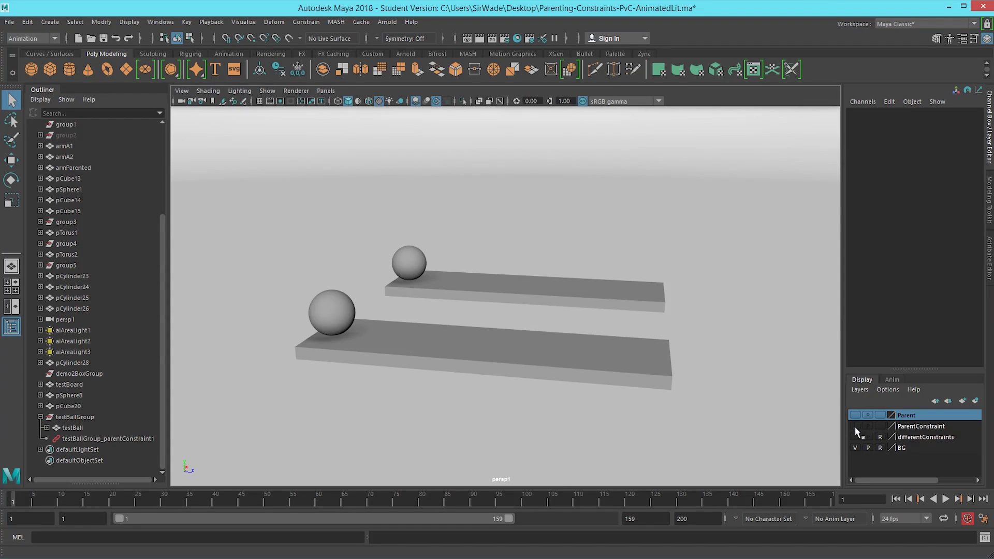
Show the ParentConstraint layer to review the arm and box animation, and hide the layer again
{"action": "left_click", "coordinate": [855, 427]}
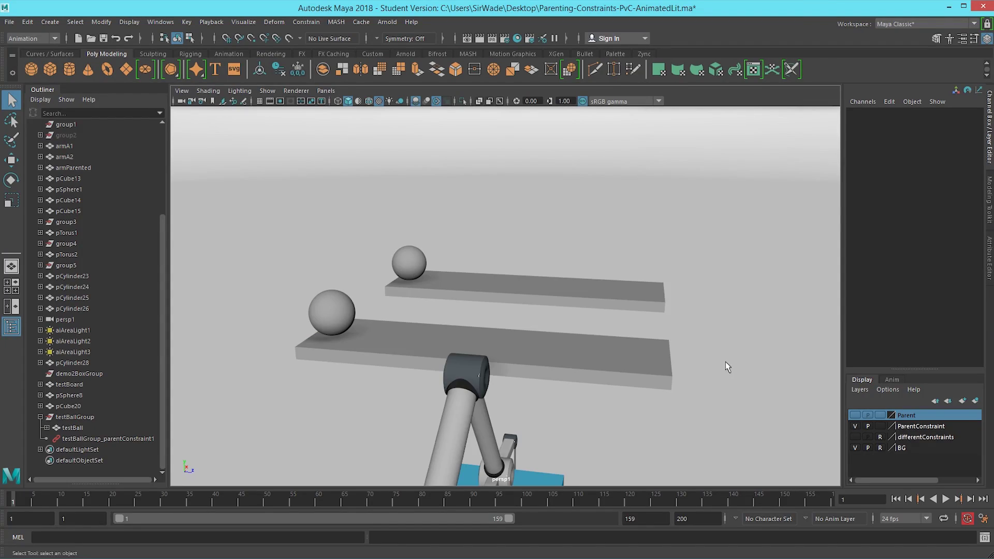
{"action": "right_click_drag", "start_coordinate": [725, 362], "coordinate": [585, 378], "text": "alt"}
{"action": "left_click_drag", "start_coordinate": [585, 378], "coordinate": [502, 381], "text": "alt"}
{"action": "left_click_drag", "start_coordinate": [26, 501], "coordinate": [87, 498]}
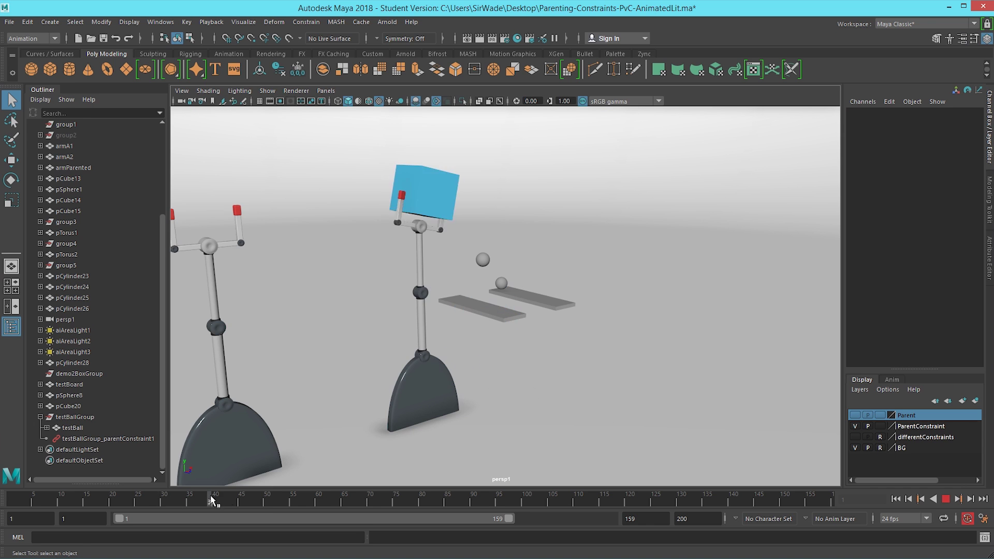
{"action": "key", "text": "alt+v"}
{"action": "left_click", "coordinate": [855, 426]}
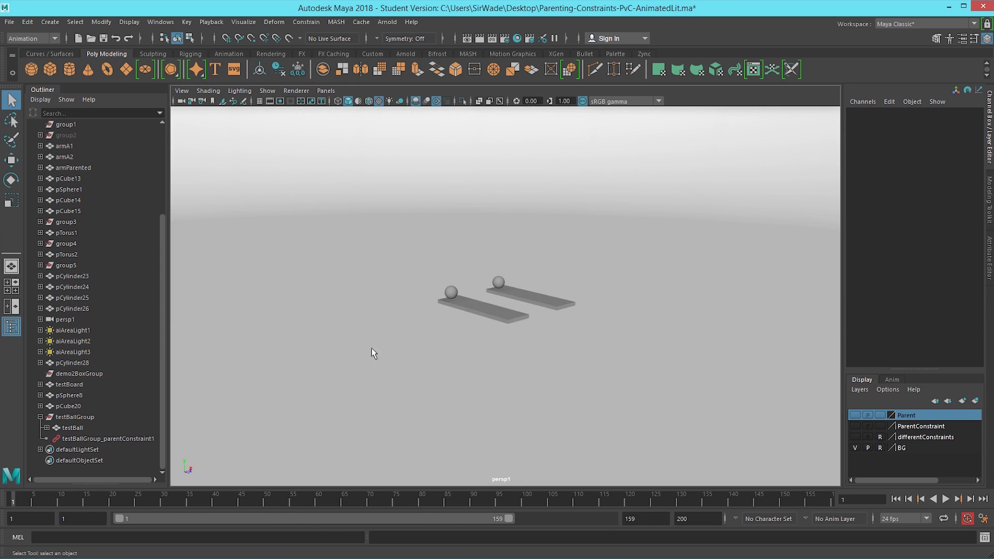
Play the animation, scrub to frame 25, and parent-constrain testBallGroup to testBoard again at that frame
{"action": "key", "text": "a"}
{"action": "left_click", "coordinate": [356, 324]}
{"action": "key", "text": "alt+v"}
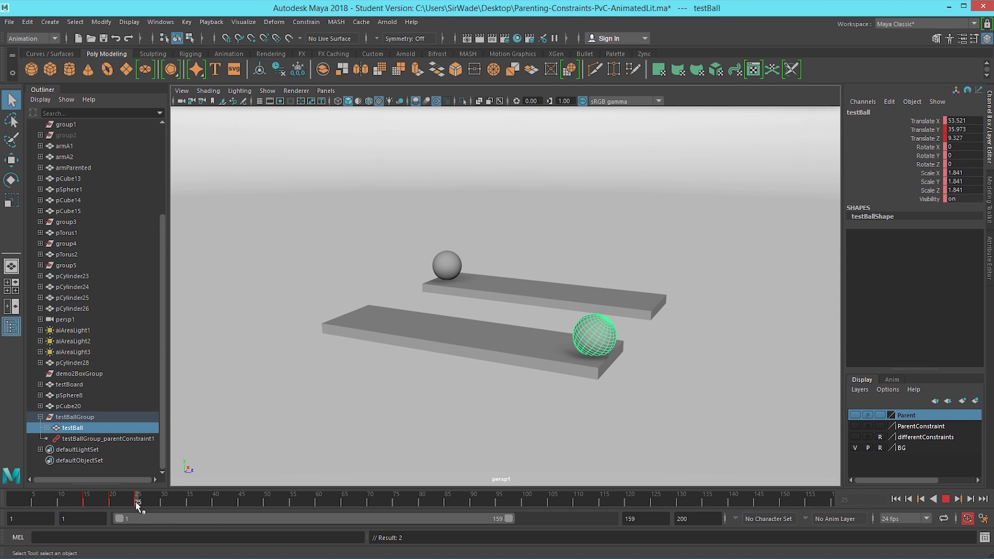
{"action": "left_click_drag", "start_coordinate": [171, 505], "coordinate": [137, 503]}
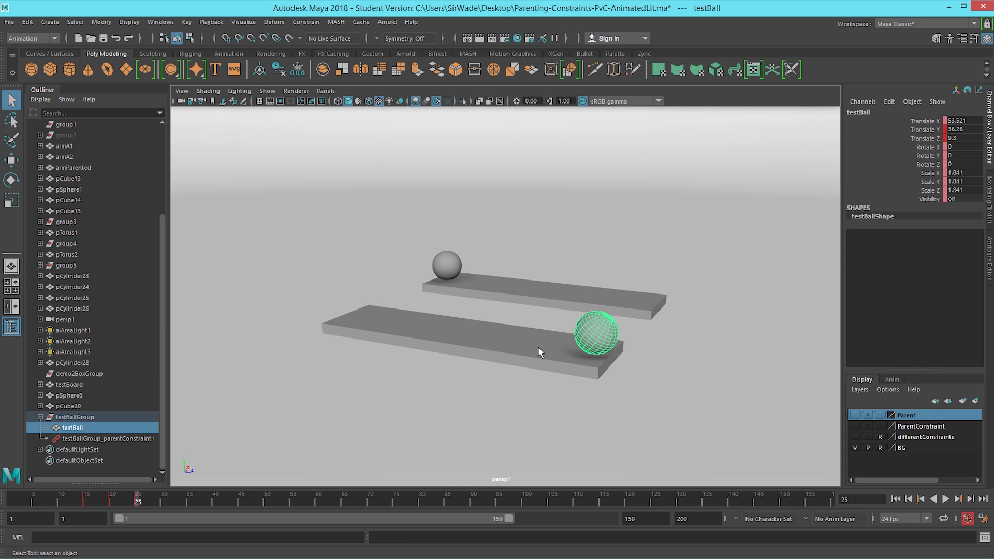
{"action": "left_click", "coordinate": [538, 347]}
{"action": "left_click", "coordinate": [99, 416], "text": "ctrl"}
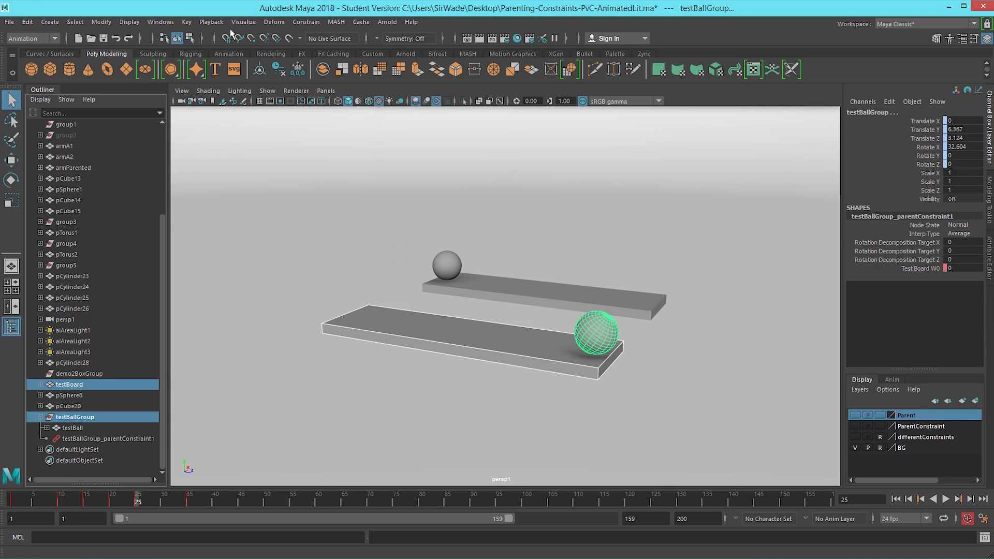
{"action": "left_click", "coordinate": [299, 21]}
{"action": "left_click", "coordinate": [318, 49]}
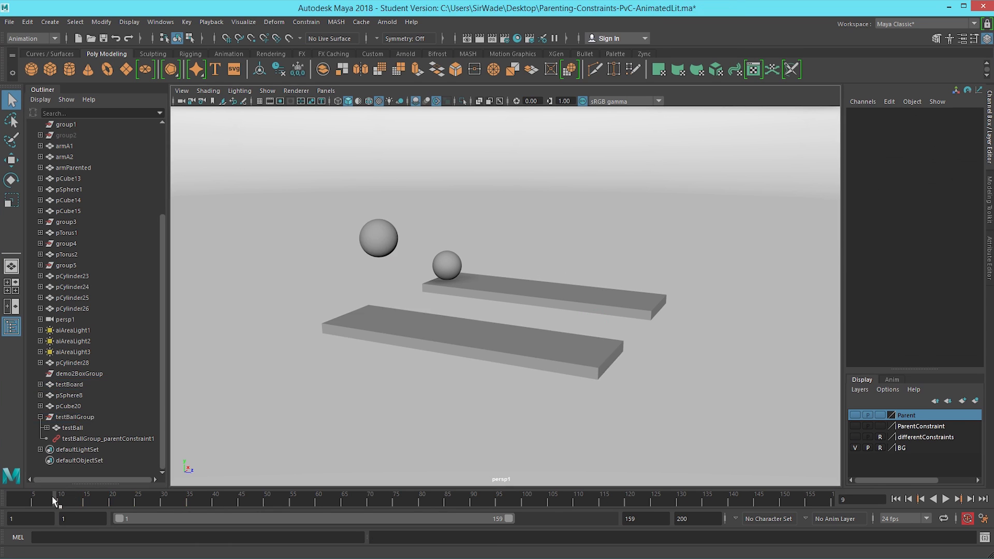
Rotate testBoard at frame 40 and scrub the timeline to check how the ball follows it
{"action": "left_click_drag", "start_coordinate": [60, 500], "coordinate": [214, 518]}
{"action": "left_click", "coordinate": [470, 349]}
{"action": "key", "text": "e"}
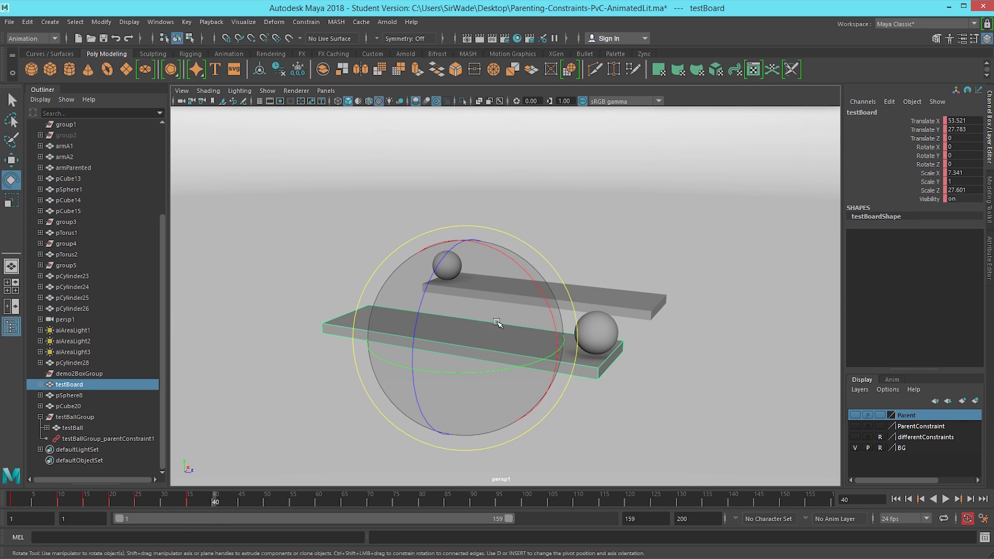
{"action": "left_click_drag", "start_coordinate": [499, 325], "coordinate": [495, 342]}
{"action": "key", "text": "q"}
{"action": "left_click_drag", "start_coordinate": [127, 497], "coordinate": [72, 499]}
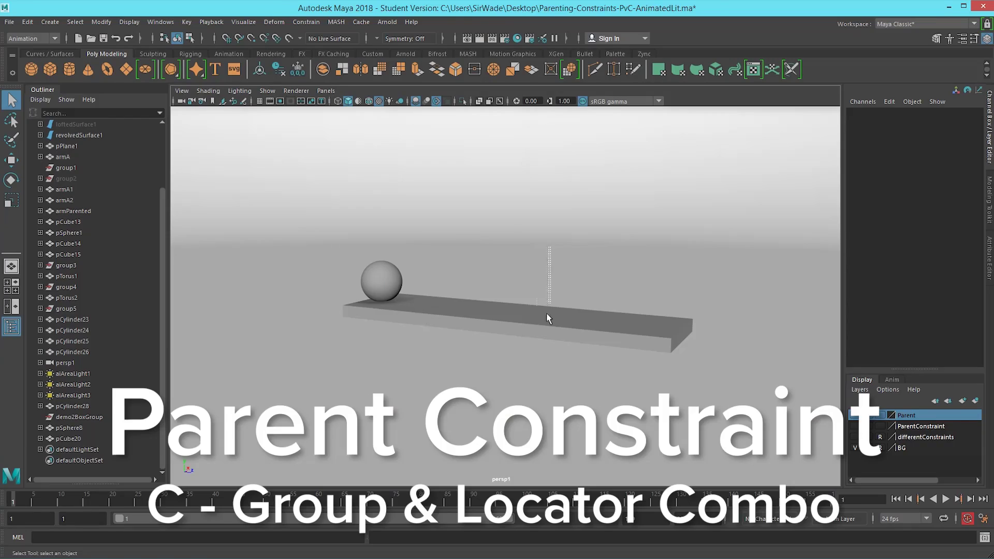
Preview the plank's animation, rename the ball as ballExample, and rename the plank as boardExample
{"action": "left_click", "coordinate": [548, 318]}
{"action": "key", "text": "alt+v"}
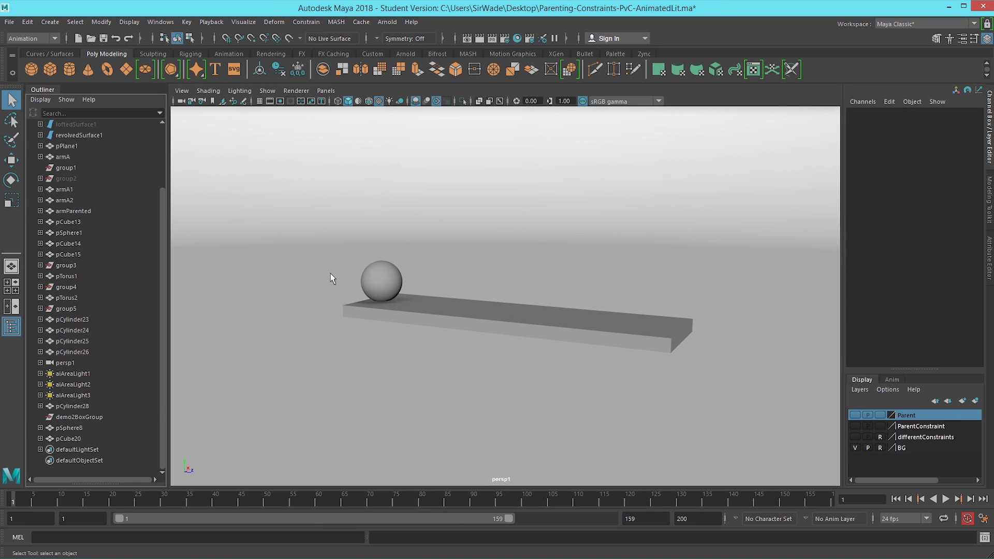
{"action": "left_click", "coordinate": [398, 283]}
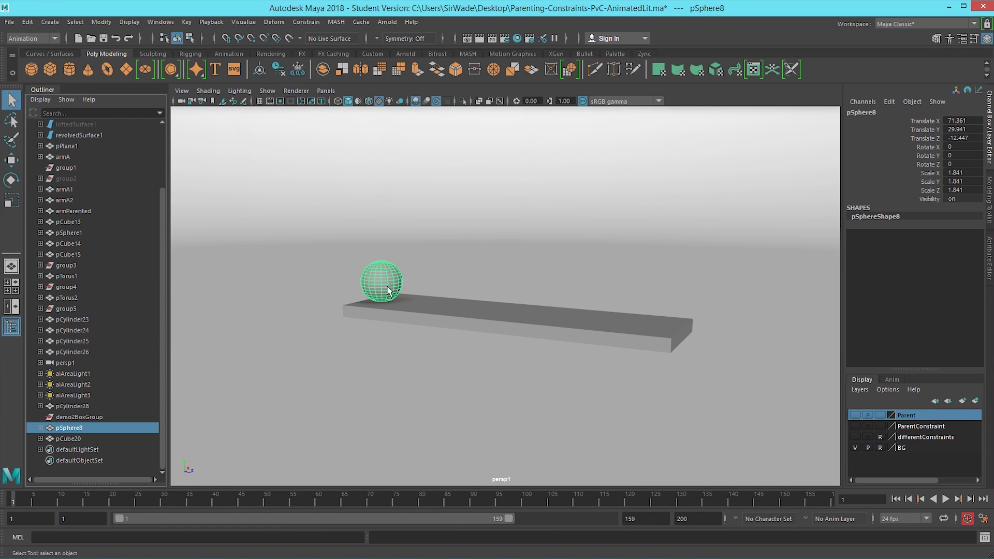
{"action": "double_click", "coordinate": [864, 113]}
{"action": "type", "text": "ballExample"}
{"action": "key", "text": "Return"}
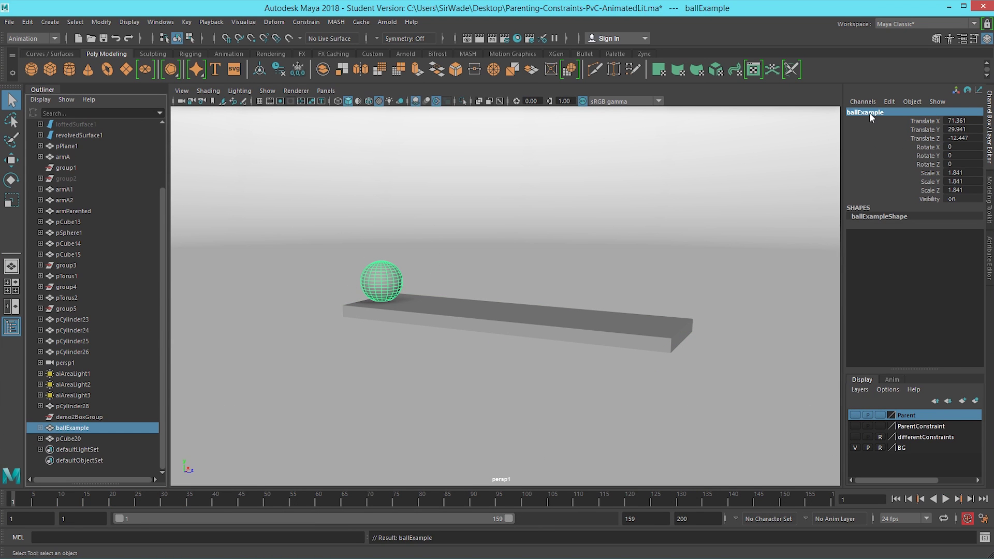
{"action": "left_click", "coordinate": [559, 318]}
{"action": "double_click", "coordinate": [873, 113]}
{"action": "type", "text": "boardExample"}
{"action": "key", "text": "Return"}
Group ballExample on its own and rename the group as ballExampleGroup
{"action": "left_click", "coordinate": [364, 280]}
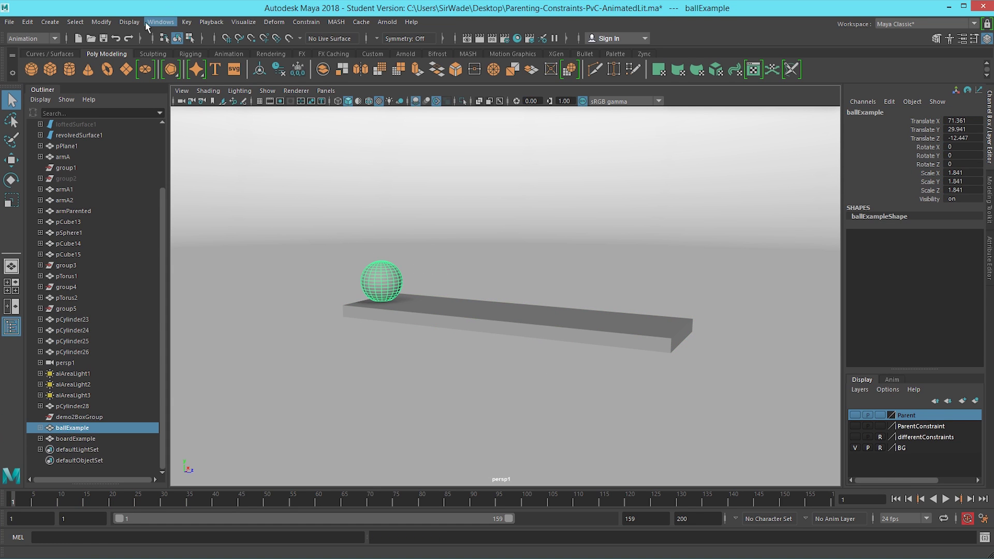
{"action": "left_click", "coordinate": [27, 22]}
{"action": "left_click", "coordinate": [81, 231]}
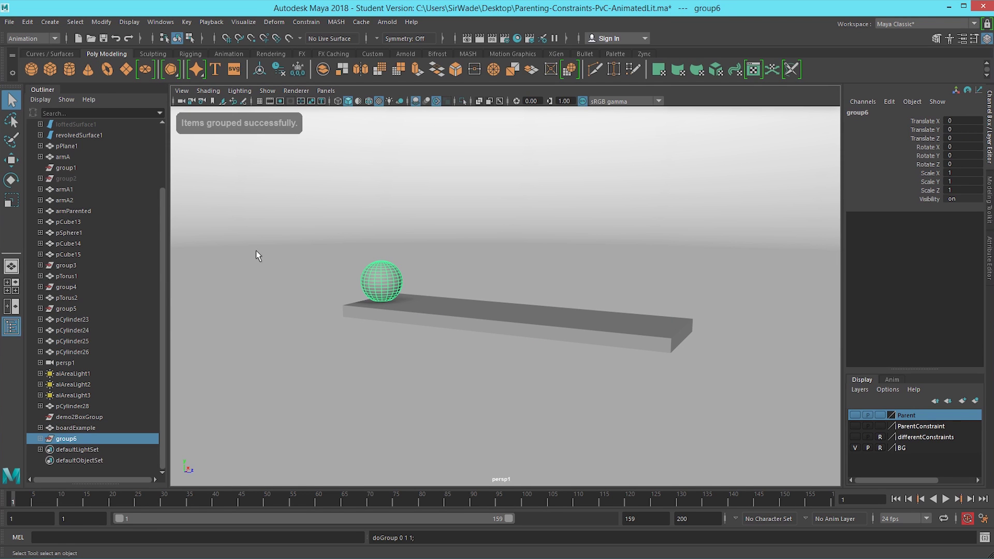
{"action": "double_click", "coordinate": [873, 112]}
{"action": "type", "text": "ballExampleGroup"}
{"action": "key", "text": "Return"}
Center the pivot of ballExampleGroup on the ball
{"action": "key", "text": "w"}
{"action": "right_click_drag", "start_coordinate": [457, 235], "coordinate": [300, 275], "text": "alt"}
{"action": "left_click_drag", "start_coordinate": [451, 360], "coordinate": [428, 369], "text": "alt"}
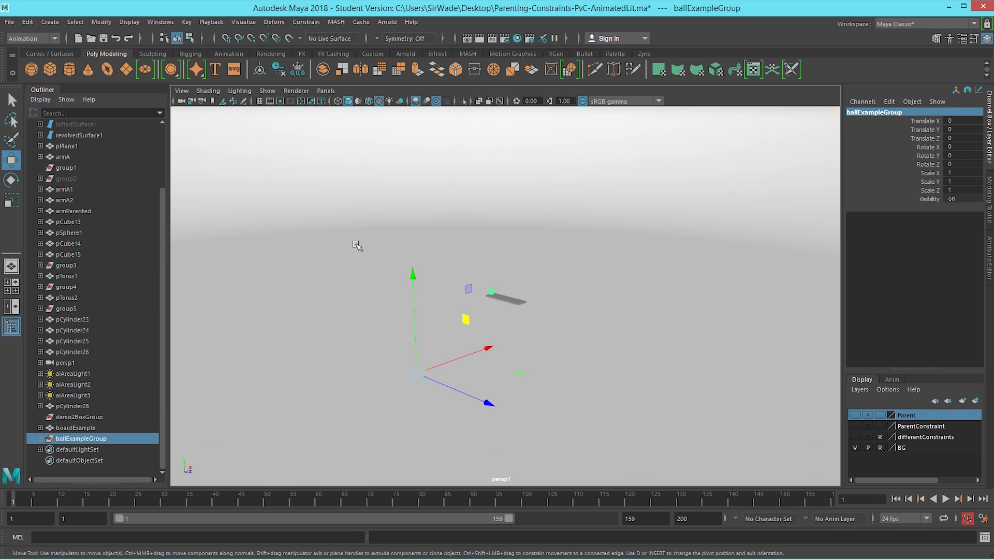
{"action": "left_click", "coordinate": [101, 22]}
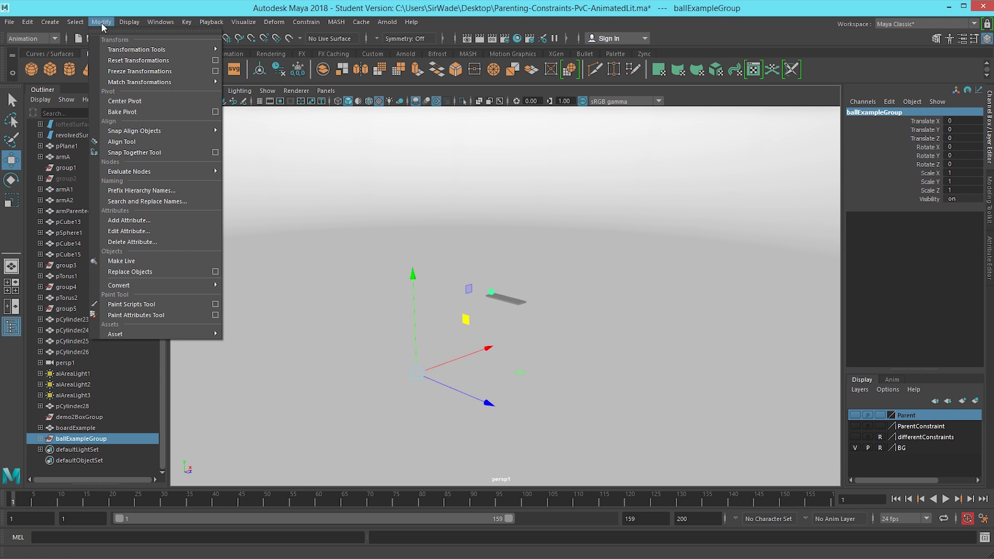
{"action": "left_click", "coordinate": [125, 99]}
{"action": "scroll", "coordinate": [607, 291], "scroll_direction": "up", "scroll_amount": 5}
{"action": "left_click_drag", "start_coordinate": [486, 280], "coordinate": [518, 275], "text": "alt"}
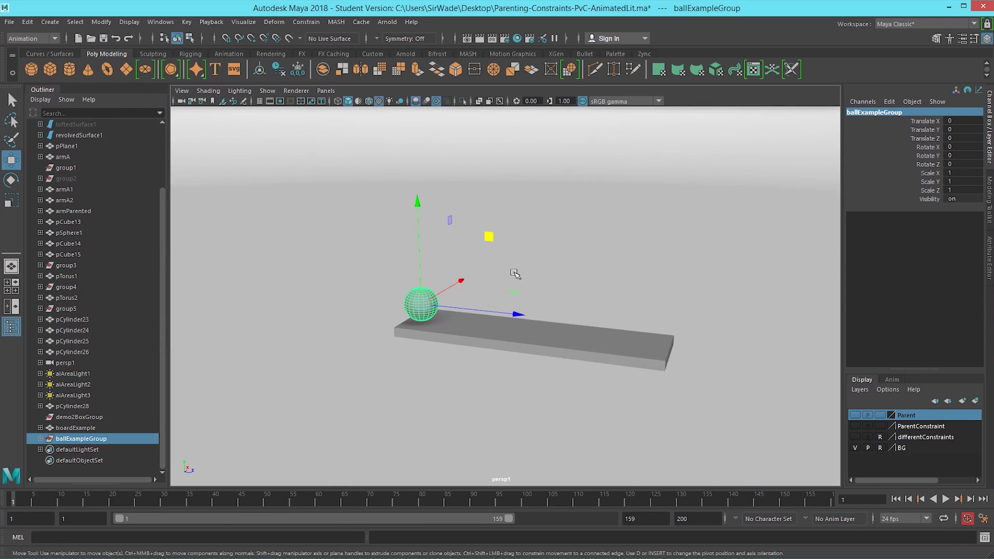
{"action": "scroll", "coordinate": [517, 275], "scroll_direction": "up", "scroll_amount": 3}
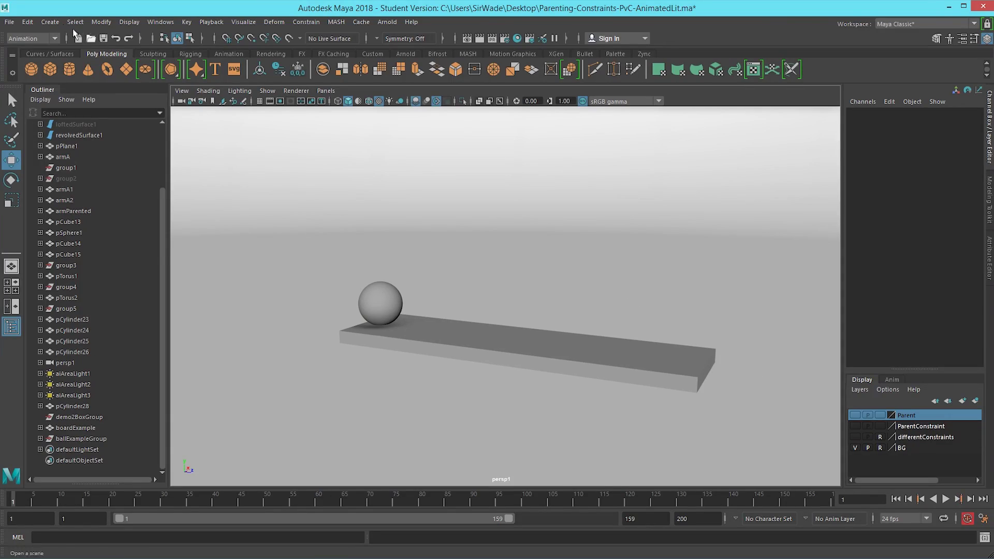
Create a locator and move it from the scene origin to just above boardExample, near the ball
{"action": "left_click", "coordinate": [58, 23]}
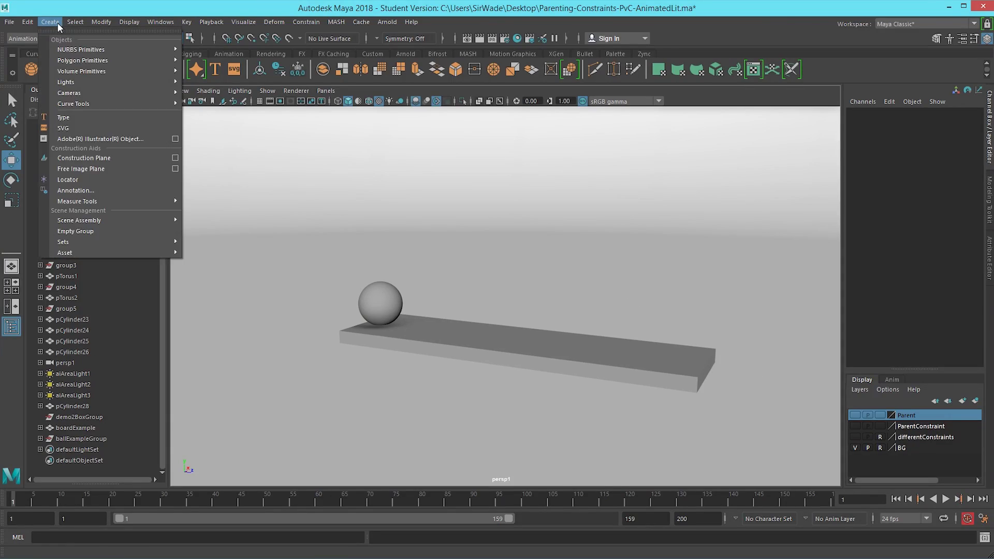
{"action": "left_click", "coordinate": [78, 182]}
{"action": "left_click_drag", "start_coordinate": [544, 275], "coordinate": [437, 300], "text": "alt"}
{"action": "right_click_drag", "start_coordinate": [437, 299], "coordinate": [306, 293], "text": "alt"}
{"action": "left_click_drag", "start_coordinate": [316, 296], "coordinate": [569, 219], "text": "alt"}
{"action": "left_click_drag", "start_coordinate": [494, 276], "coordinate": [572, 293], "text": "alt"}
{"action": "key", "text": "f"}
{"action": "left_click", "coordinate": [559, 251]}
{"action": "left_click_drag", "start_coordinate": [557, 251], "coordinate": [660, 345], "text": "alt"}
{"action": "key", "text": "q"}
{"action": "left_click", "coordinate": [670, 297]}
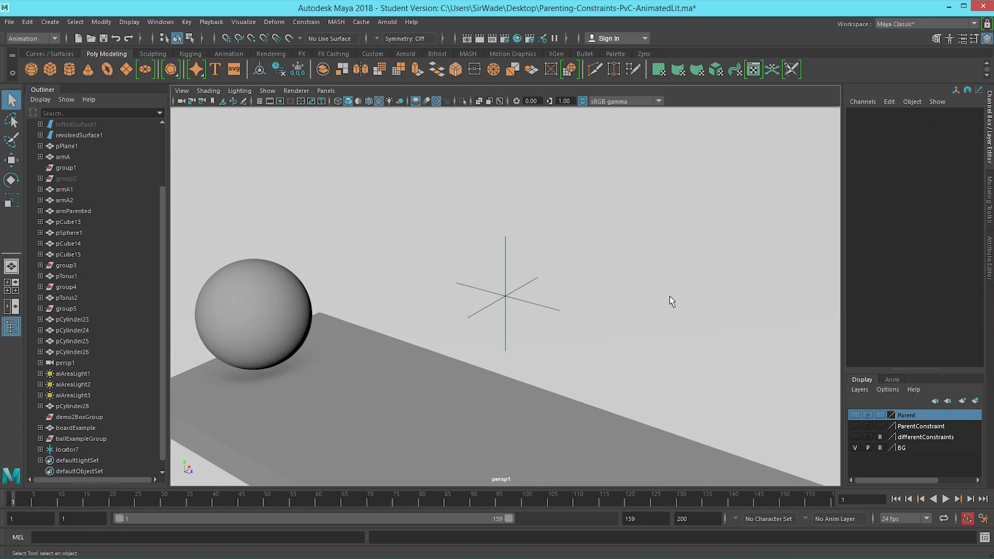
Scale the locator up uniformly to about 2.85
{"action": "left_click_drag", "start_coordinate": [672, 301], "coordinate": [550, 320], "text": "alt"}
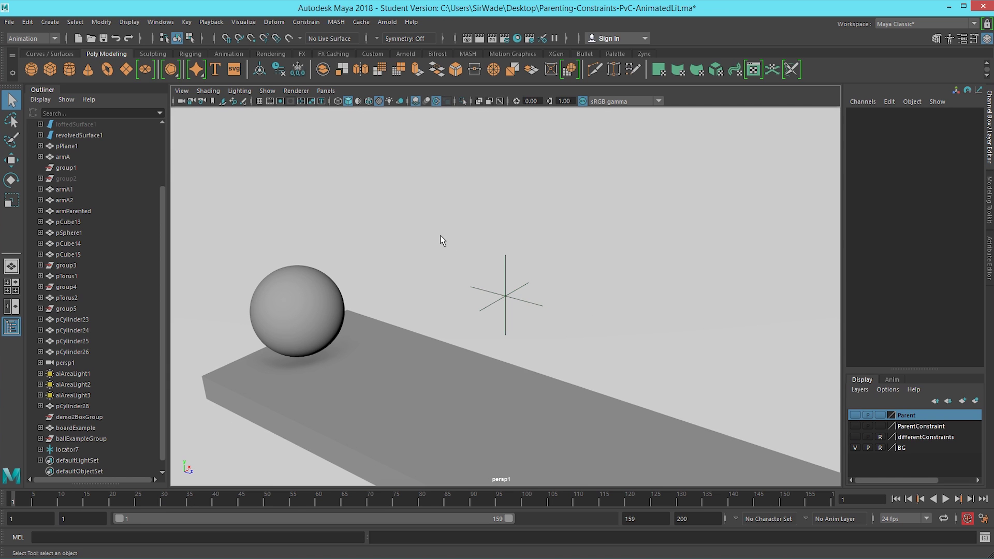
{"action": "left_click_drag", "start_coordinate": [599, 334], "coordinate": [599, 331]}
{"action": "key", "text": "r"}
{"action": "left_click_drag", "start_coordinate": [506, 297], "coordinate": [630, 269]}
{"action": "key", "text": "q"}
{"action": "right_click_drag", "start_coordinate": [630, 269], "coordinate": [515, 300], "text": "alt"}
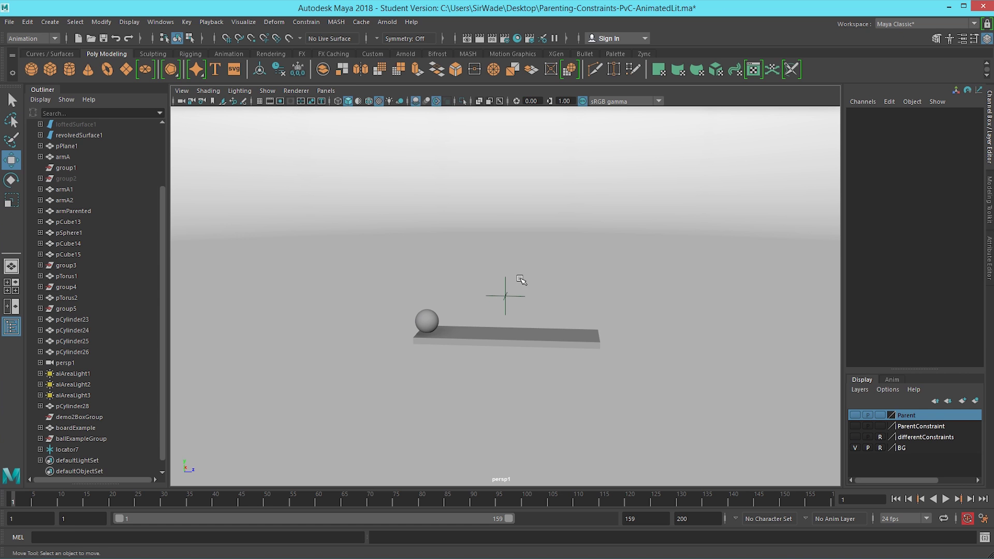
Move the locator to the ball's contact point on the end of boardExample and scale it uniformly to about 6.0
{"action": "key", "text": "q"}
{"action": "left_click", "coordinate": [503, 278]}
{"action": "left_click_drag", "start_coordinate": [504, 279], "coordinate": [650, 373], "text": "alt"}
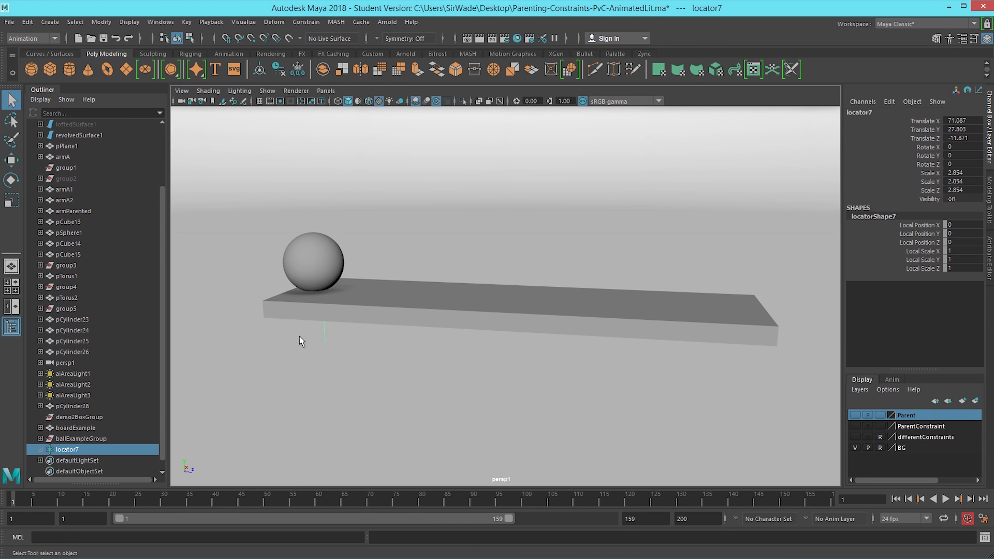
{"action": "key", "text": "r"}
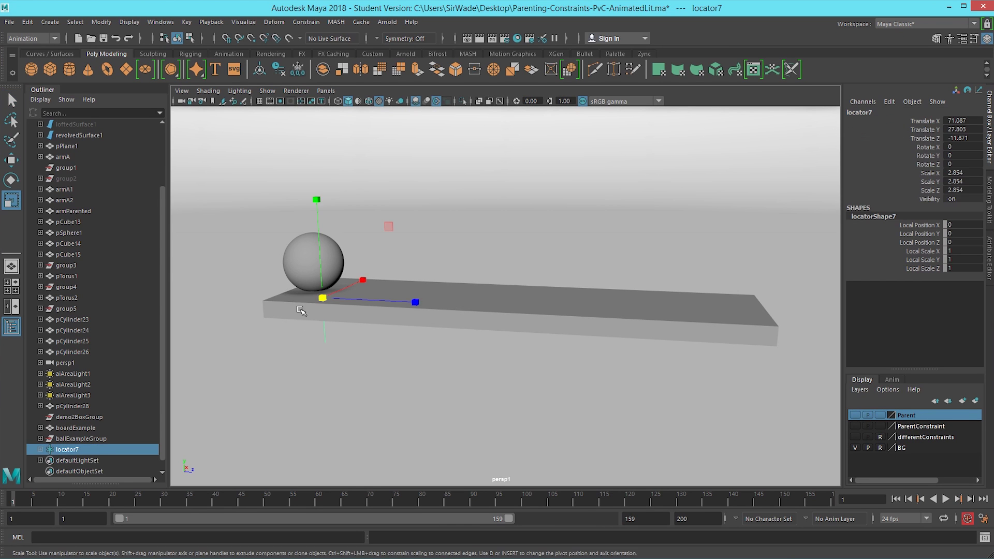
{"action": "left_click_drag", "start_coordinate": [325, 297], "coordinate": [355, 295]}
{"action": "key", "text": "w"}
Rename the locator under the ball as boardLocationA
{"action": "key", "text": "q"}
{"action": "left_click", "coordinate": [434, 263]}
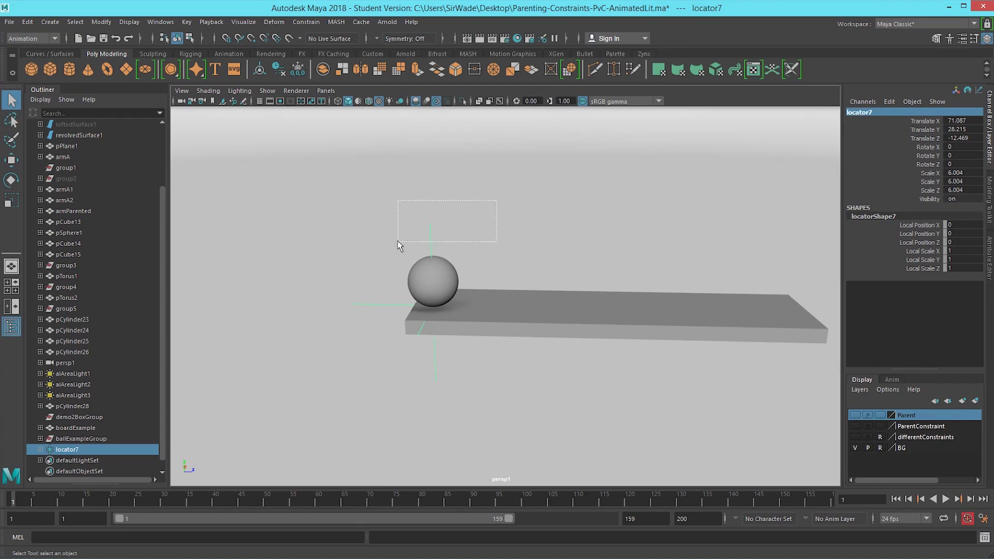
{"action": "left_click", "coordinate": [873, 111]}
{"action": "type", "text": "boardL"}
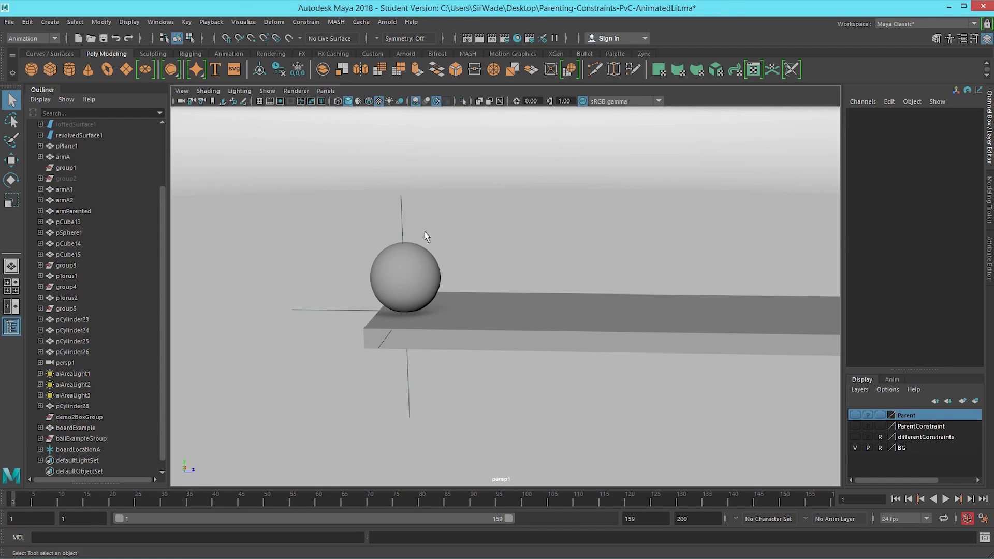
Parent boardLocationA under boardExample and scrub the timeline to check that the locator follows the board
{"action": "left_click_drag", "start_coordinate": [428, 212], "coordinate": [359, 220]}
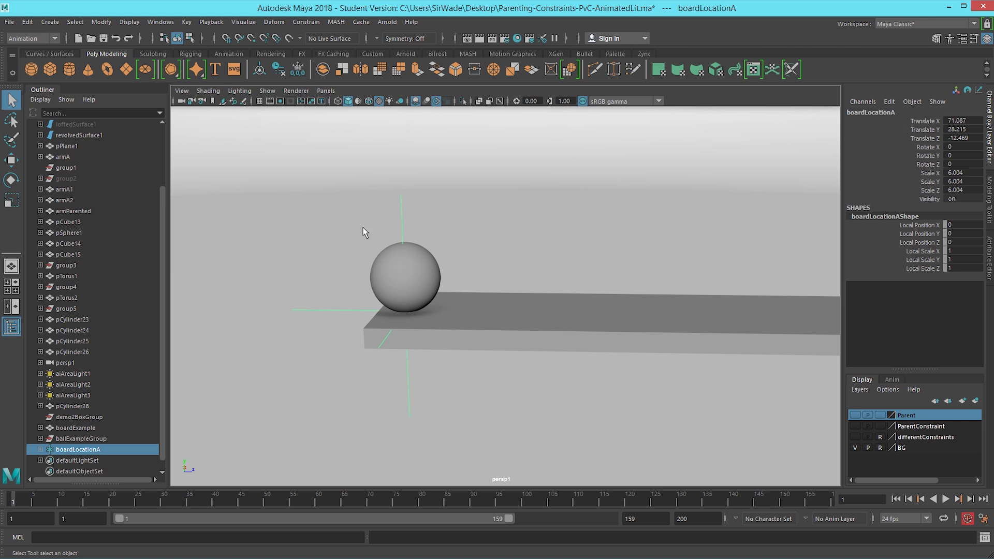
{"action": "left_click", "coordinate": [516, 316], "text": "shift"}
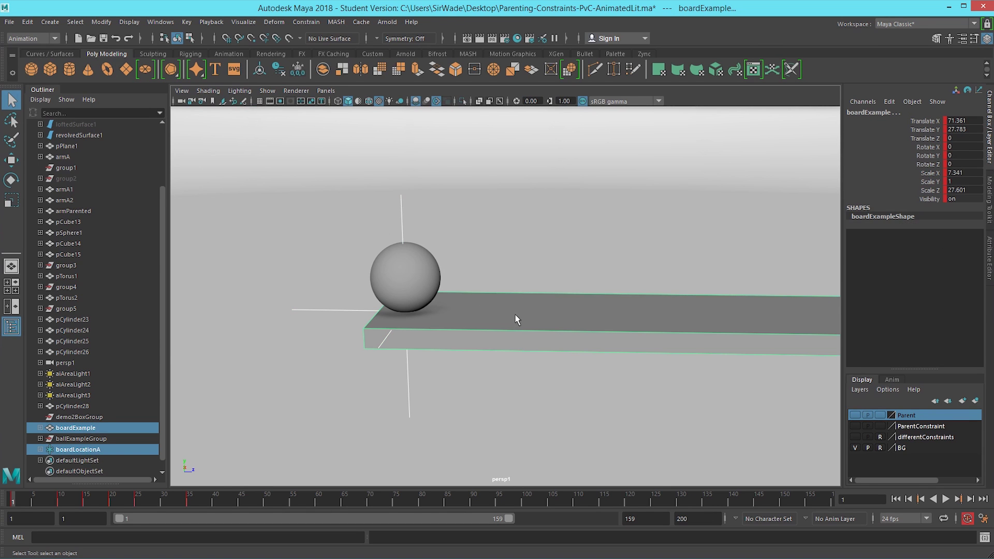
{"action": "key", "text": "p"}
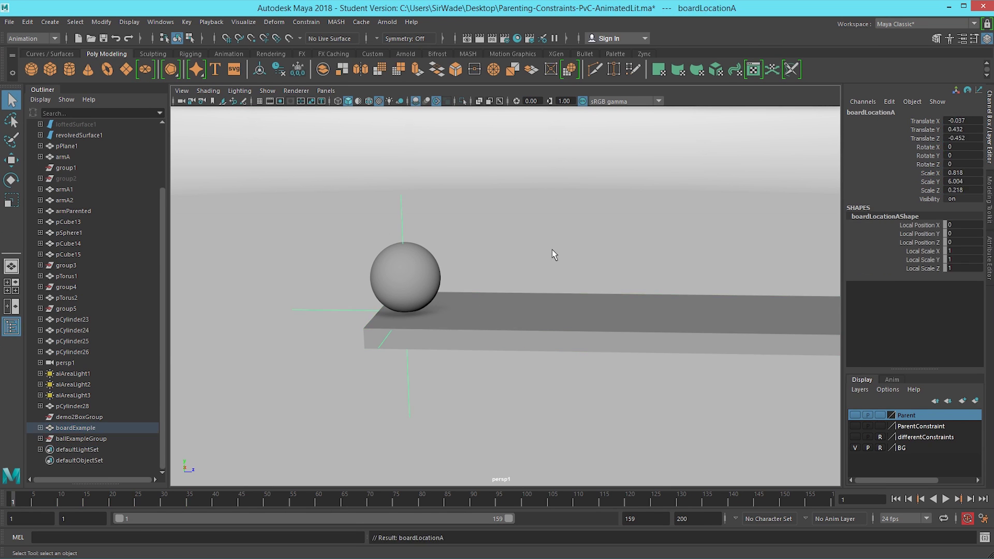
{"action": "left_click", "coordinate": [415, 399]}
{"action": "mouse_move", "coordinate": [59, 498]}
{"action": "left_mouse_down"}
{"action": "mouse_move", "coordinate": [92, 501]}
{"action": "mouse_move", "coordinate": [55, 500]}
{"action": "left_mouse_up"}
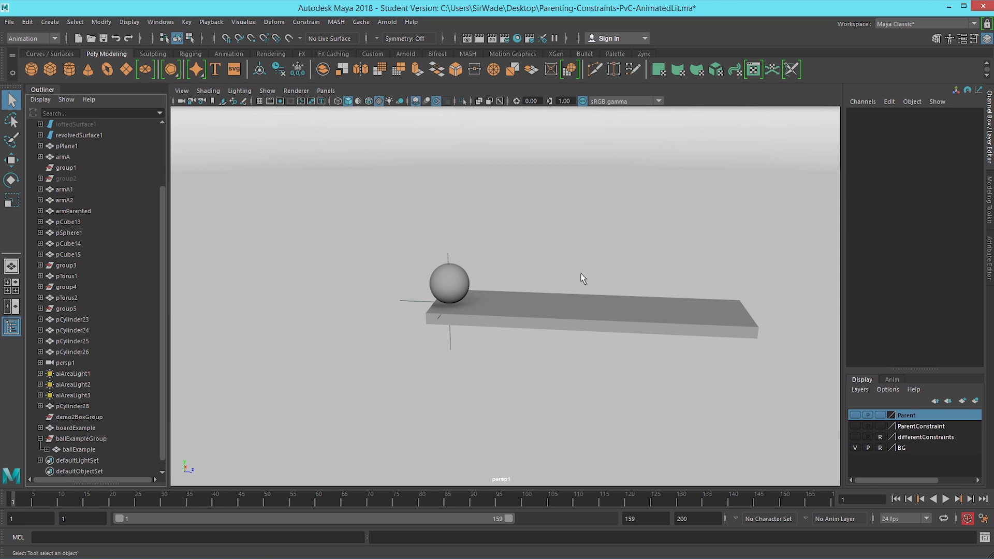
Expand boardExample in the Outliner to inspect its hierarchy, and select the boardLocationA locator
{"action": "left_click", "coordinate": [563, 306]}
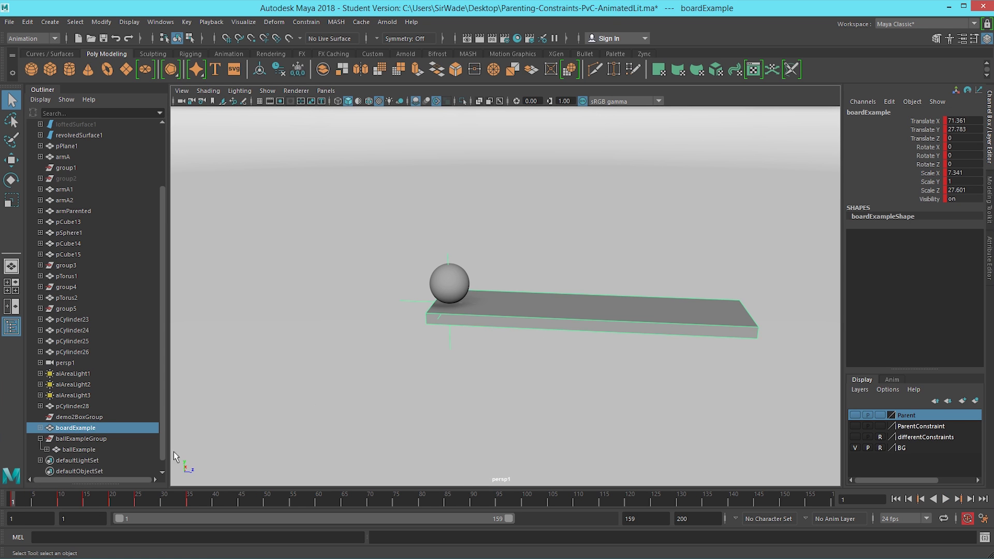
{"action": "left_click", "coordinate": [40, 428]}
{"action": "scroll", "coordinate": [158, 388], "scroll_direction": "down", "scroll_amount": 3}
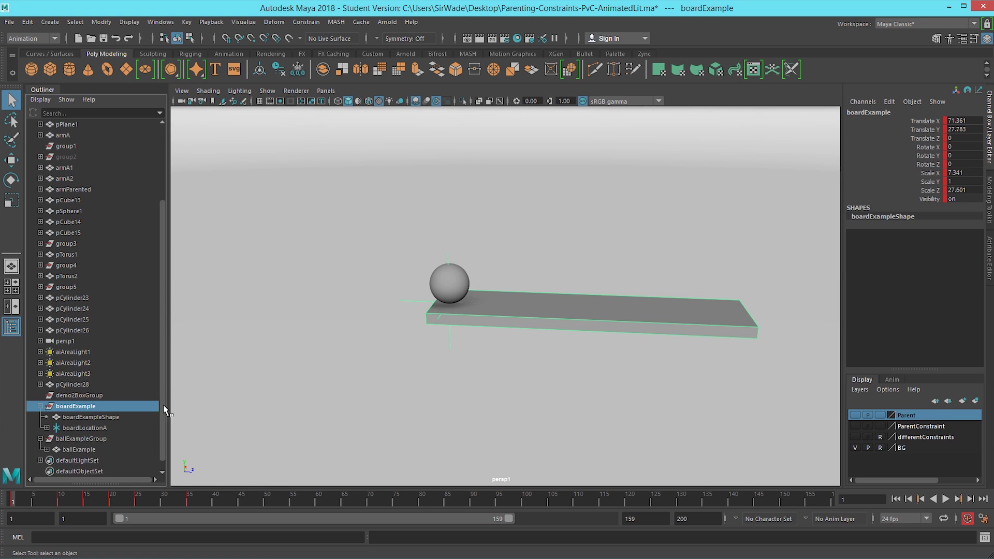
{"action": "left_click_drag", "start_coordinate": [401, 275], "coordinate": [415, 333]}
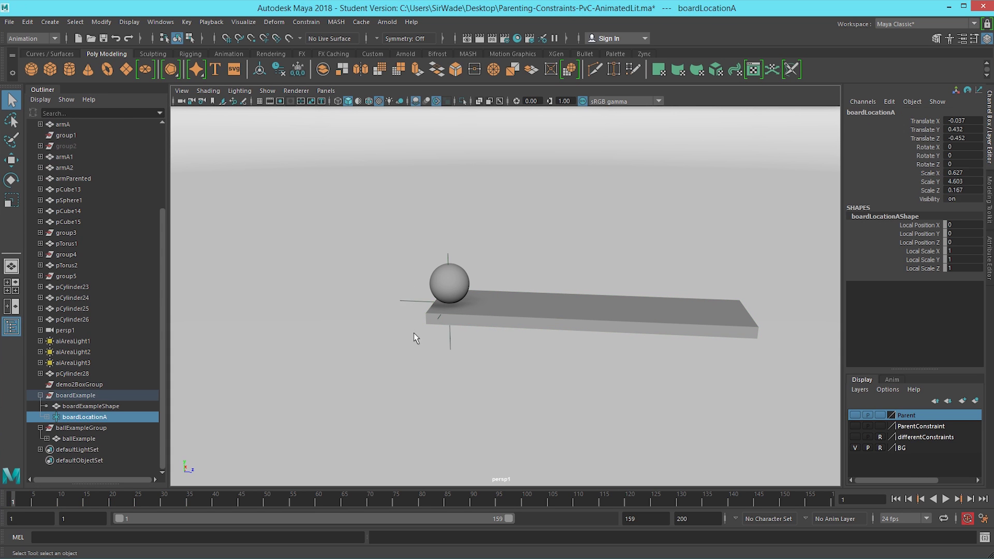
Parent-constrain ballExampleGroup to boardLocationA, with the locator as the driver
{"action": "left_click", "coordinate": [80, 429]}
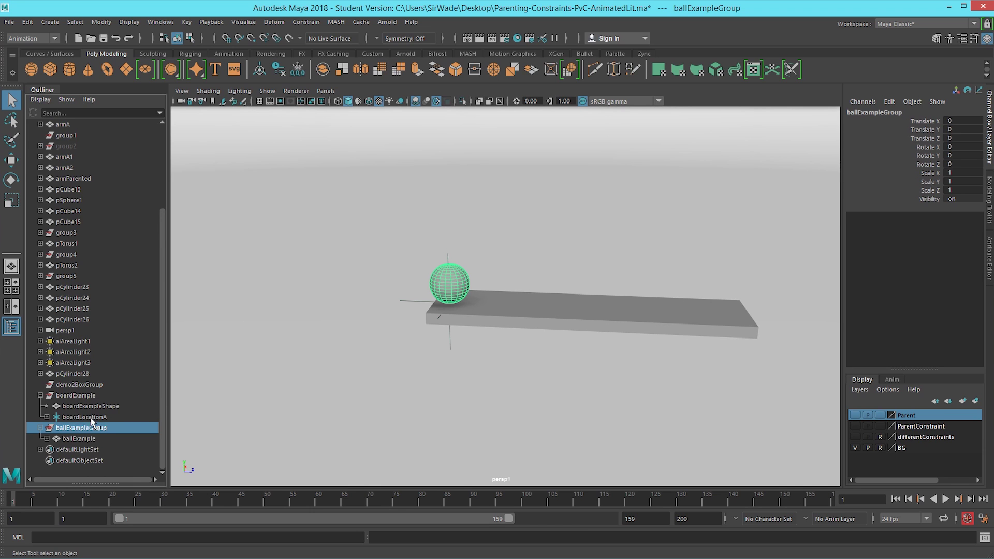
{"action": "left_click", "coordinate": [84, 417]}
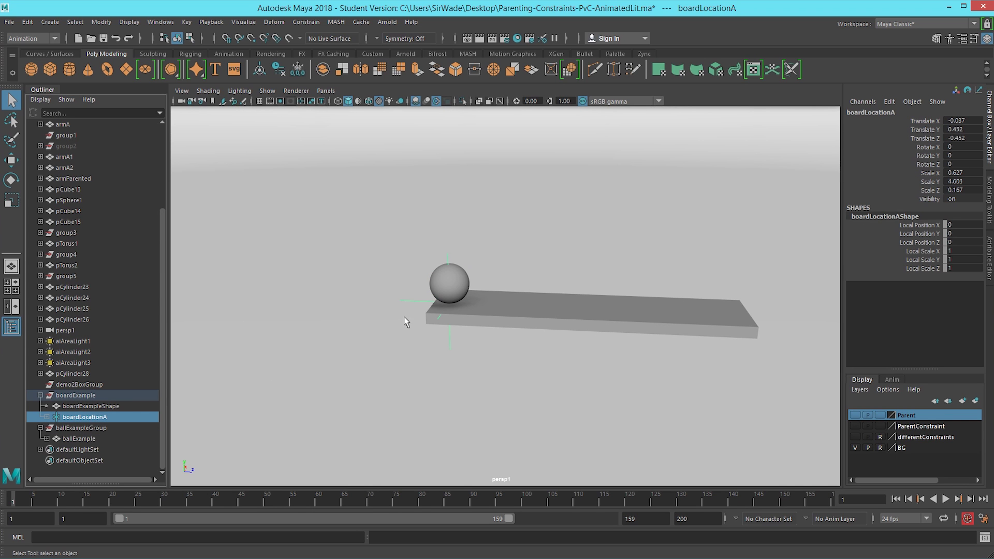
{"action": "left_click", "coordinate": [77, 429], "text": "ctrl"}
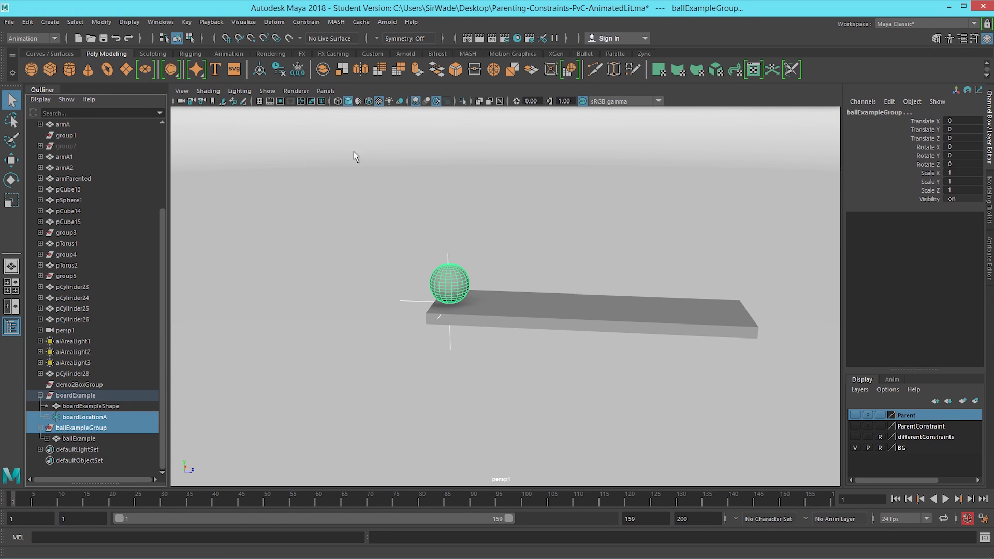
{"action": "left_click", "coordinate": [308, 22]}
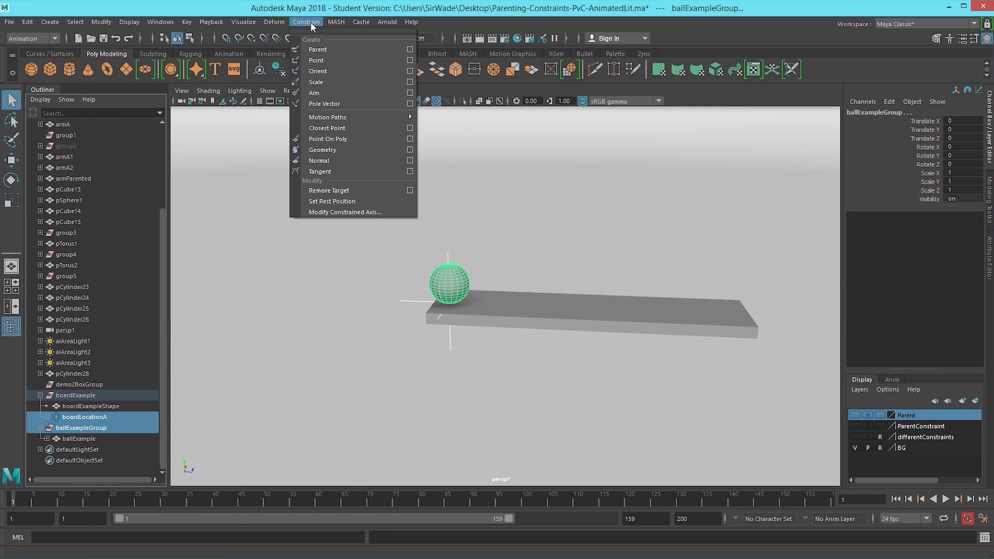
{"action": "left_click", "coordinate": [334, 50]}
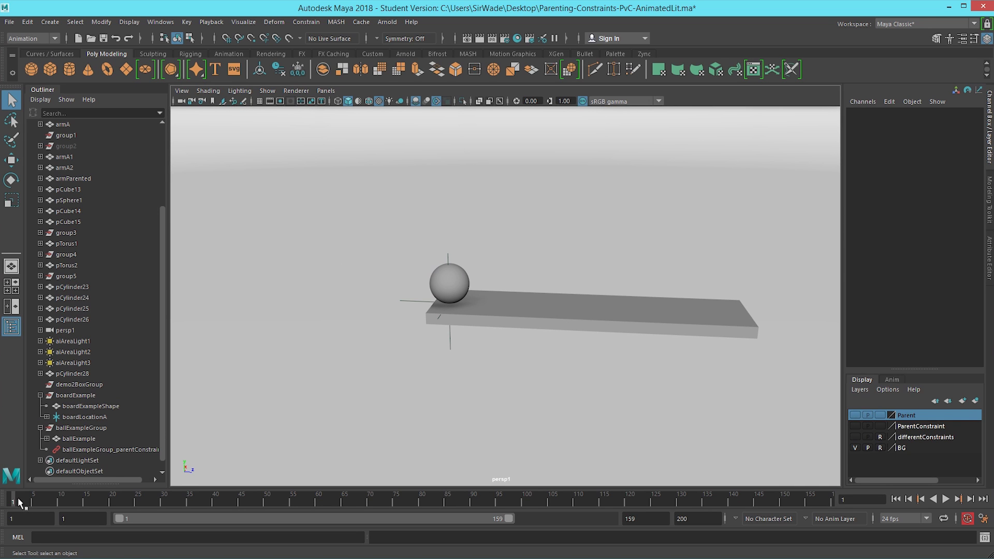
Key ballExample at frame 15, move it up and away from the board at frame 20, and return to frame 15
{"action": "left_click_drag", "start_coordinate": [13, 498], "coordinate": [87, 503]}
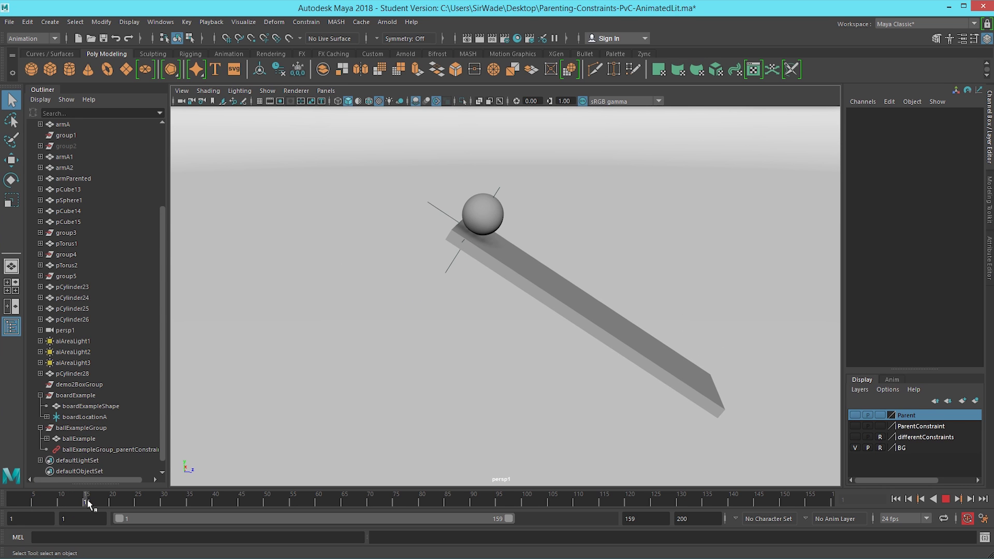
{"action": "left_click", "coordinate": [483, 214]}
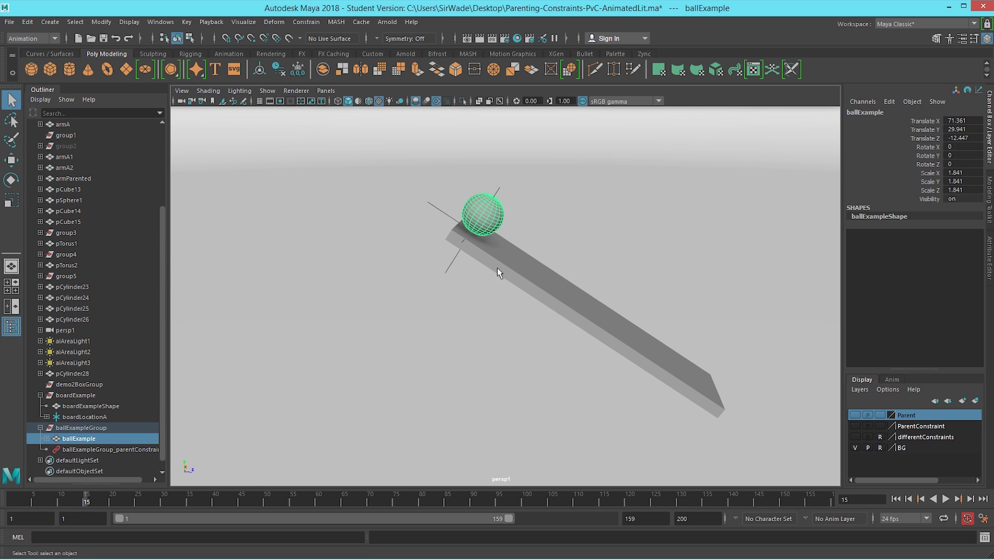
{"action": "key", "text": "s"}
{"action": "left_click_drag", "start_coordinate": [91, 500], "coordinate": [111, 502]}
{"action": "key", "text": "w"}
{"action": "left_click_drag", "start_coordinate": [558, 140], "coordinate": [674, 94]}
{"action": "left_click_drag", "start_coordinate": [118, 502], "coordinate": [82, 503]}
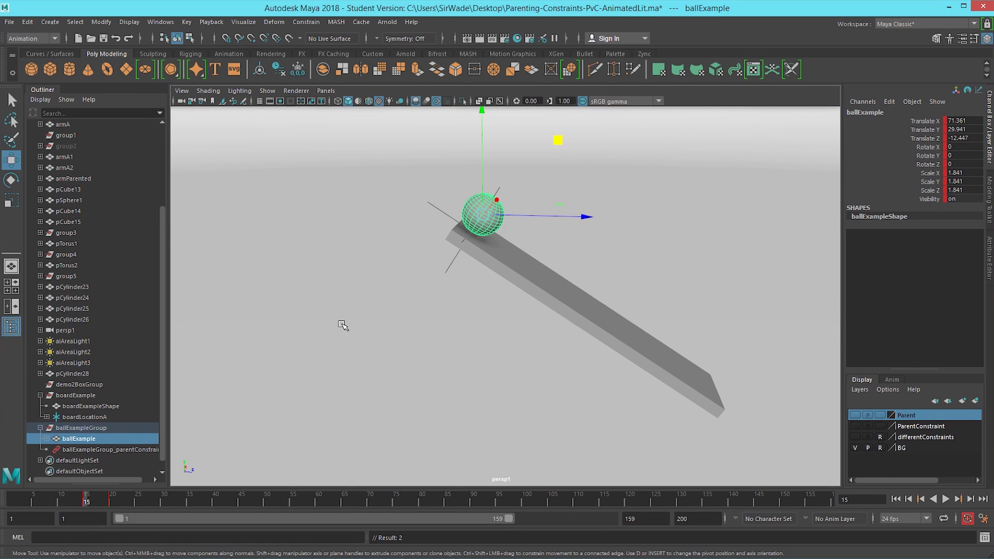
Key the Board Location AW0 weight of ballExampleGroup_parentConstraint1 at 1 on frame 15
{"action": "left_click", "coordinate": [102, 450]}
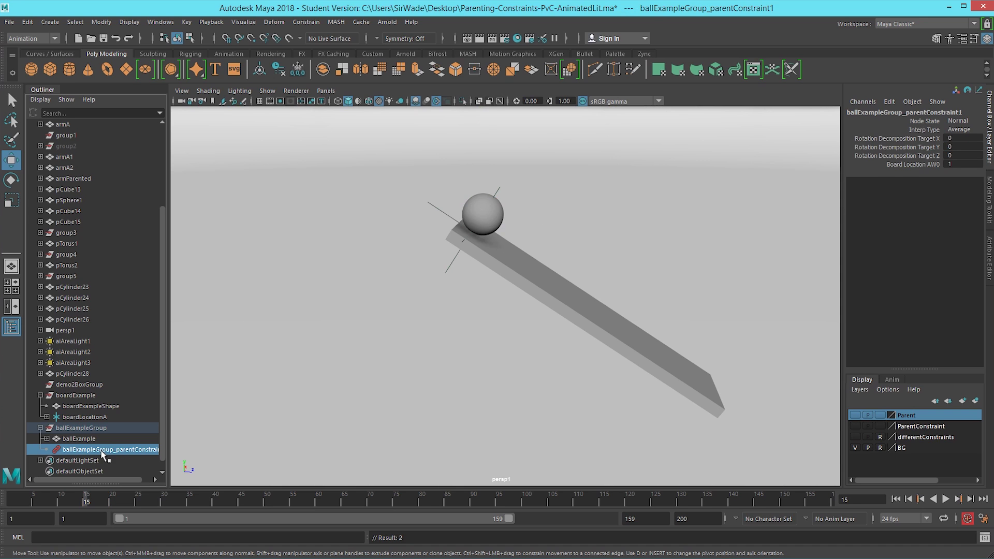
{"action": "left_click", "coordinate": [910, 164]}
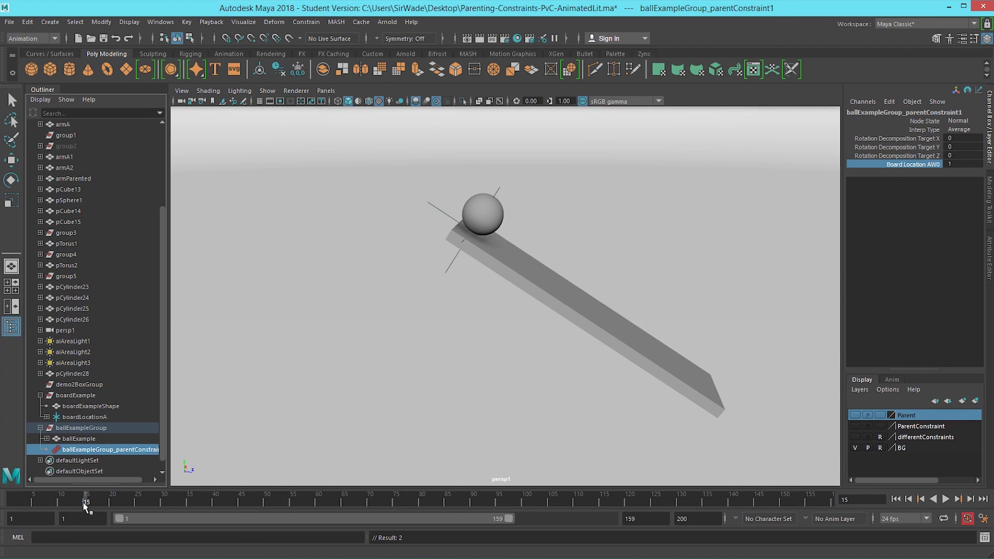
{"action": "right_click", "coordinate": [919, 164]}
{"action": "left_click", "coordinate": [945, 171]}
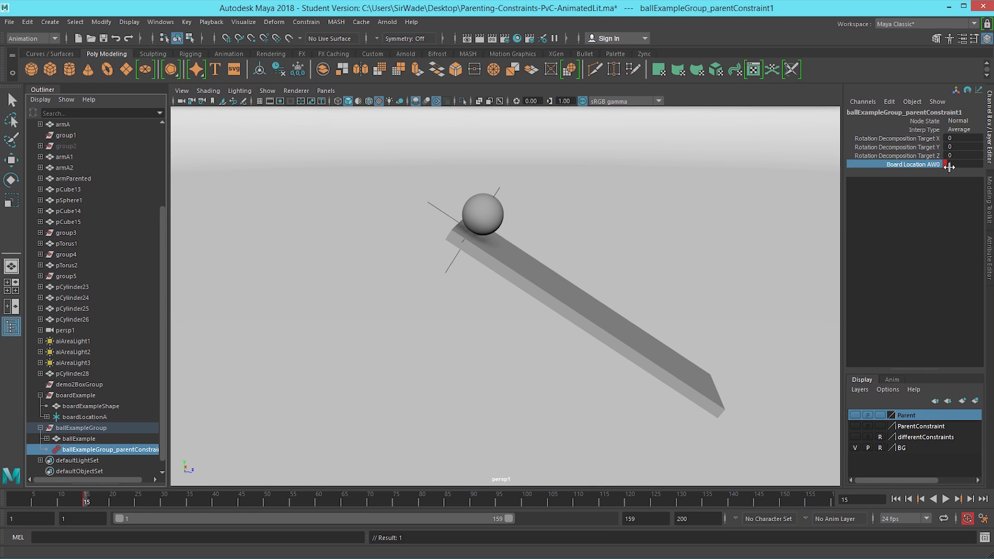
Set Board Location AW0 to 0 at frame 16, key it, and scrub around frame 15 to check the release
{"action": "left_click", "coordinate": [92, 500]}
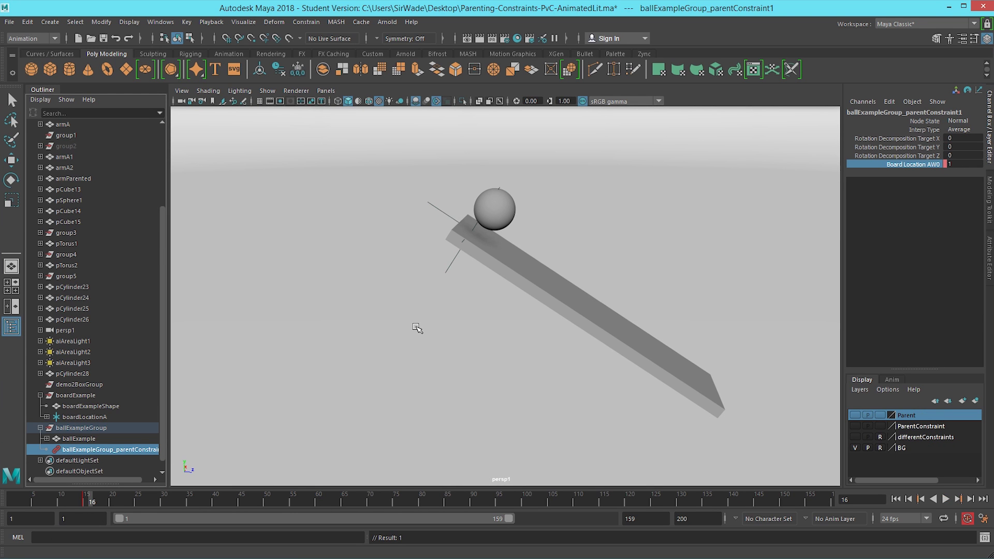
{"action": "left_click", "coordinate": [960, 165]}
{"action": "type", "text": "0"}
{"action": "key", "text": "Return"}
{"action": "right_click", "coordinate": [926, 164]}
{"action": "left_click", "coordinate": [940, 184]}
{"action": "left_click_drag", "start_coordinate": [59, 502], "coordinate": [87, 499]}
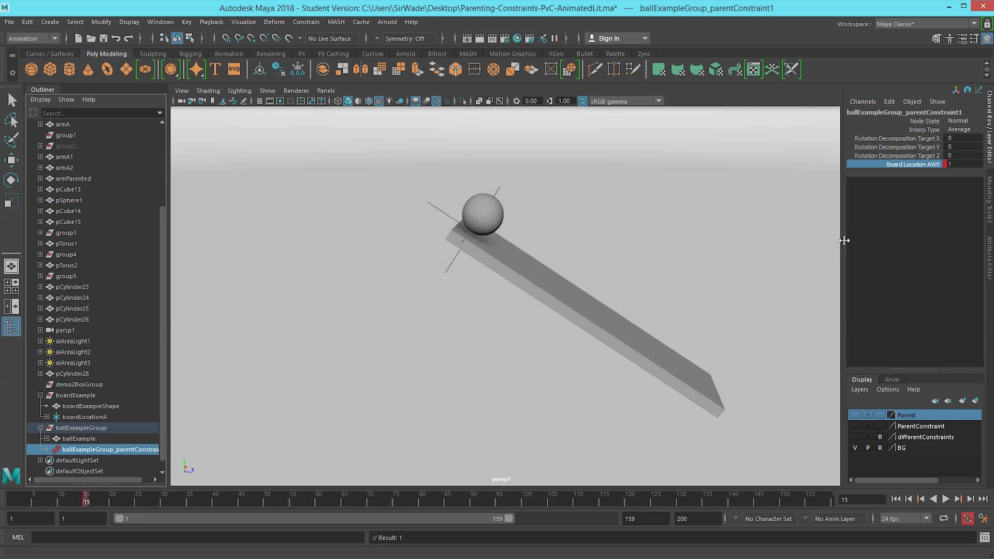
Disable Enable Rest Position in the parent constraint's attributes and play the animation
{"action": "key", "text": "ctrl+a"}
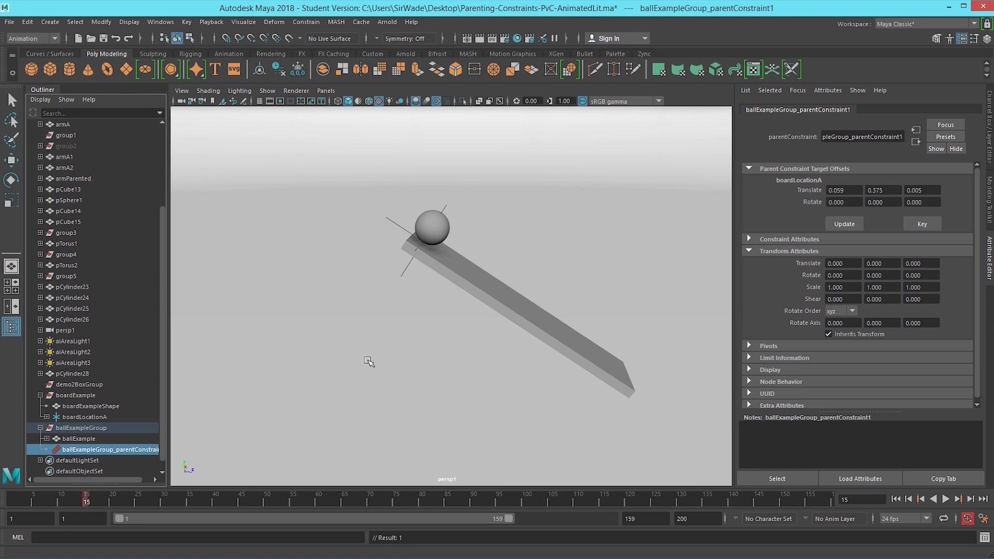
{"action": "left_click", "coordinate": [763, 240]}
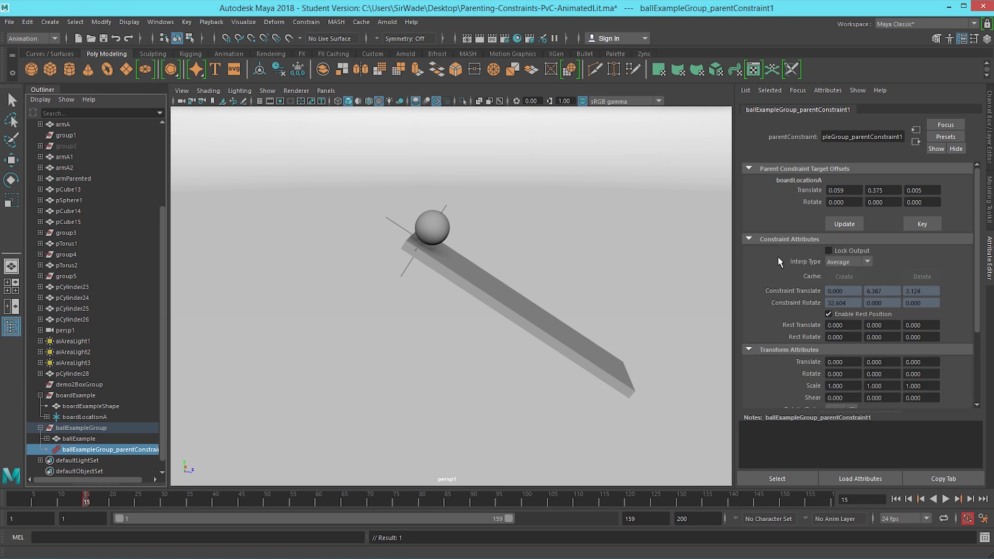
{"action": "left_click", "coordinate": [828, 314]}
{"action": "key", "text": "alt+v"}
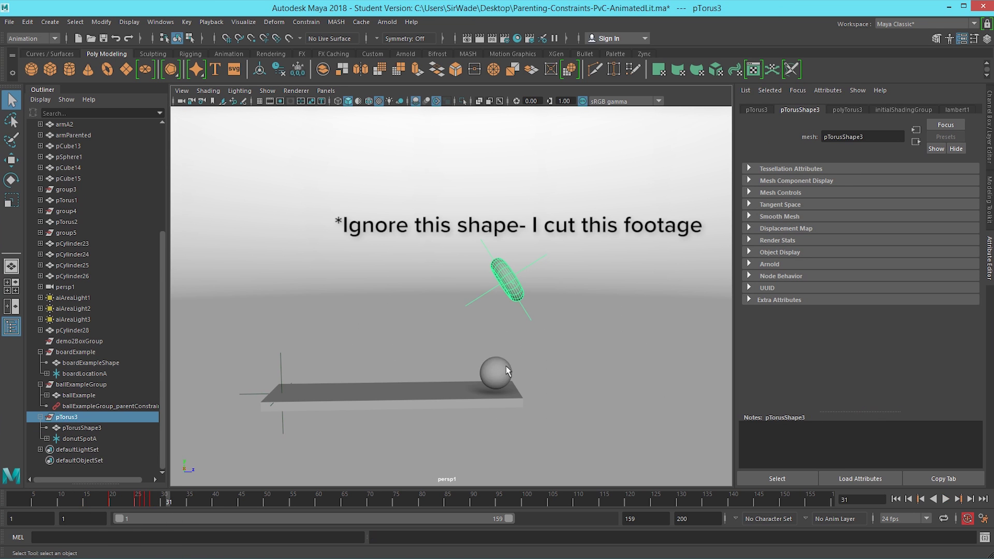
Adjust ballExample's height at frame 31 so it rests on the far end of the board
{"action": "left_click", "coordinate": [78, 395]}
{"action": "key", "text": "w"}
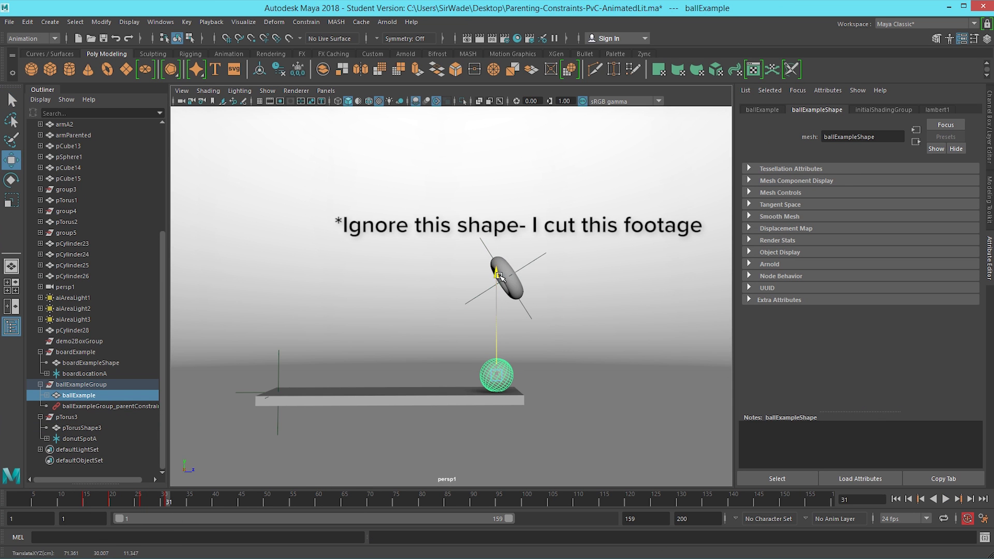
{"action": "key", "text": "q"}
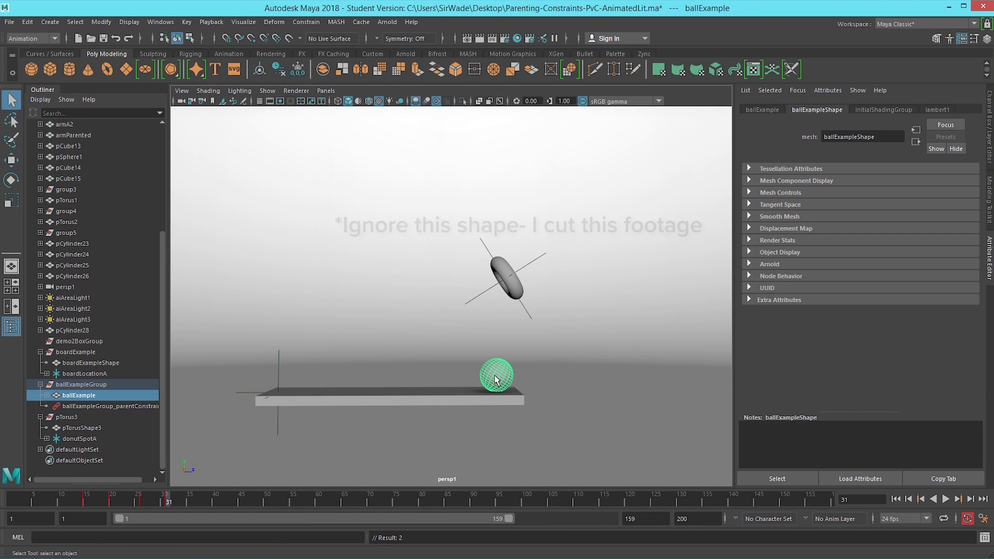
{"action": "left_click", "coordinate": [619, 358]}
Create a locator, place it under the ball, enlarge it to a scale of about 9.25 and name it boardLocationB
{"action": "left_click", "coordinate": [46, 23]}
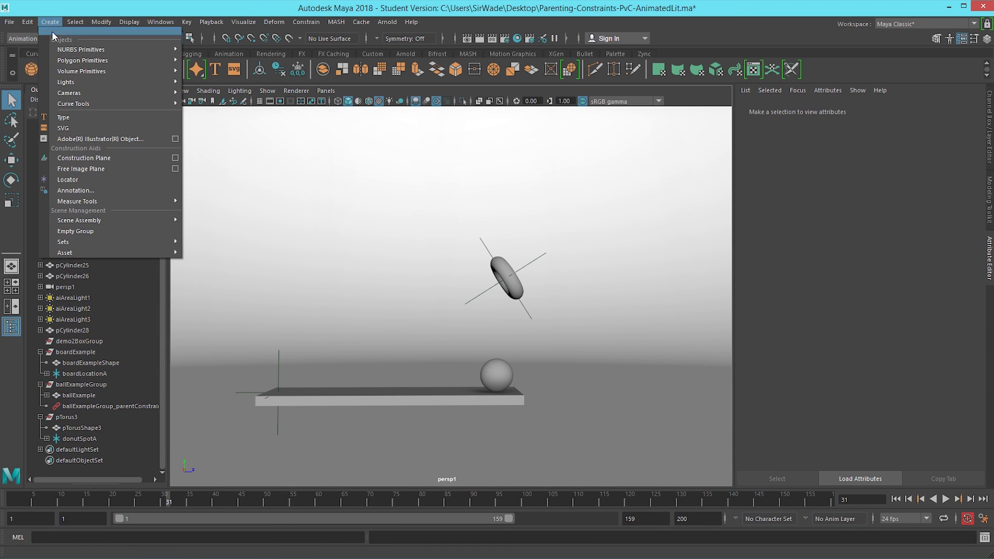
{"action": "left_click", "coordinate": [85, 178]}
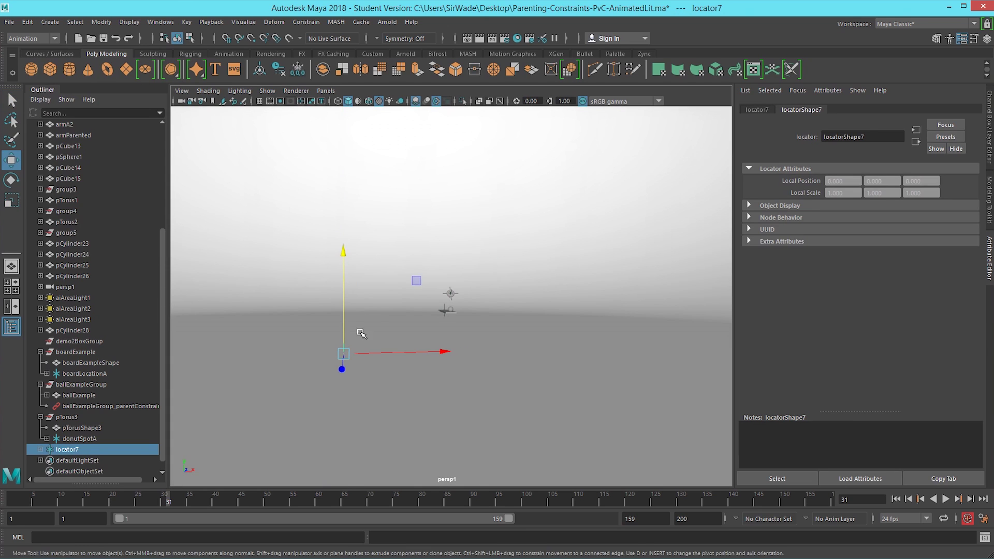
{"action": "left_click_drag", "start_coordinate": [411, 279], "coordinate": [450, 259]}
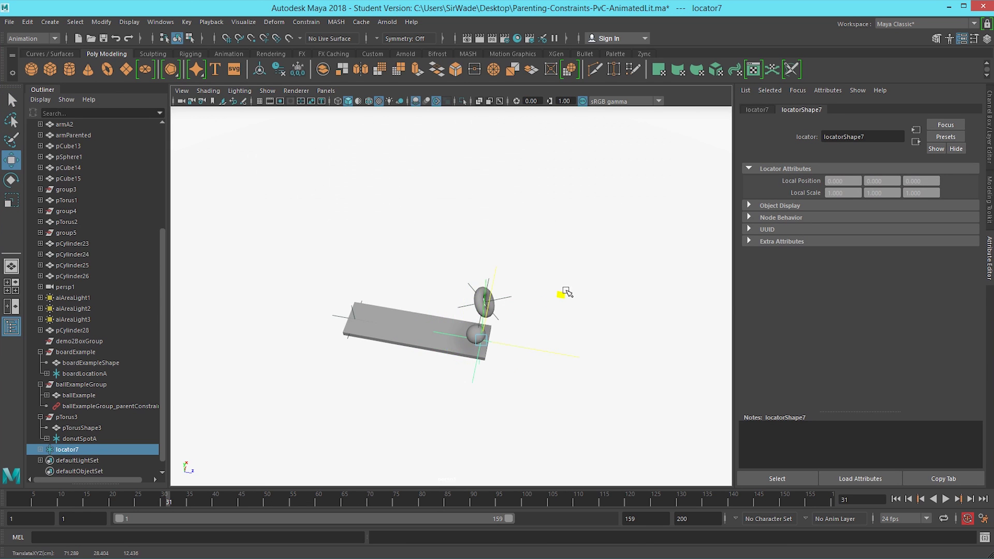
{"action": "left_click_drag", "start_coordinate": [566, 293], "coordinate": [406, 295], "text": "alt"}
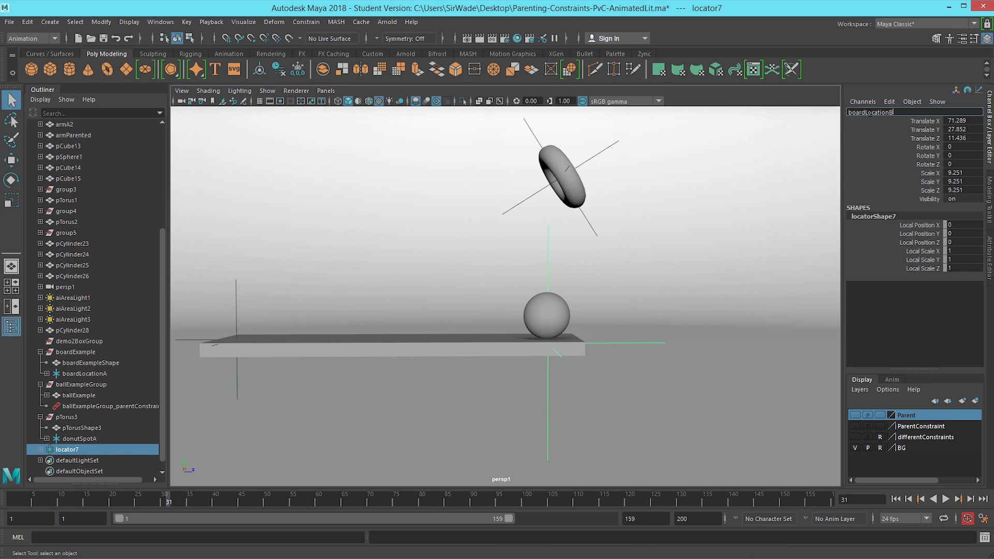
{"action": "key", "text": "Return"}
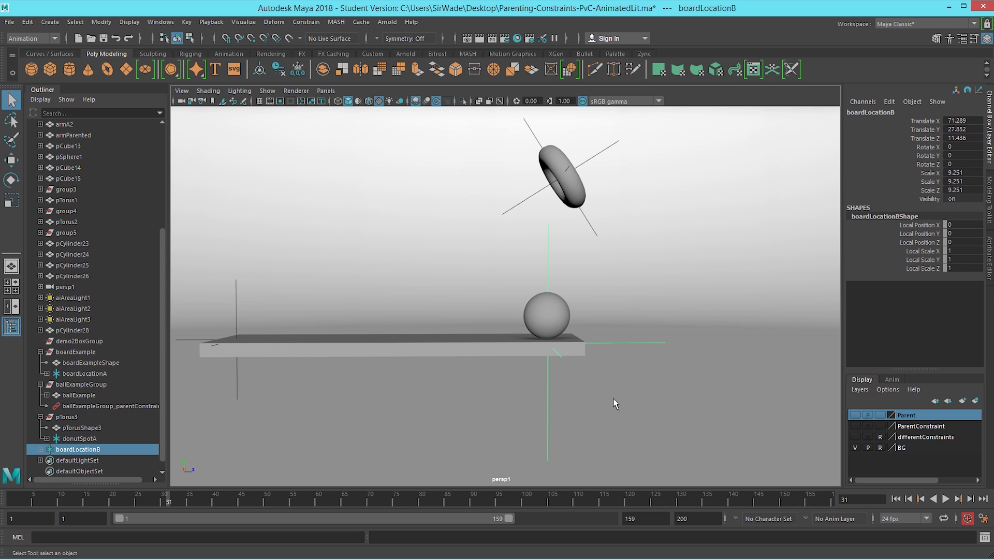
Parent boardLocationB under boardExample and inspect the board and its boardLocationA locator in the hierarchy
{"action": "left_click", "coordinate": [436, 346], "text": "shift"}
{"action": "key", "text": "p"}
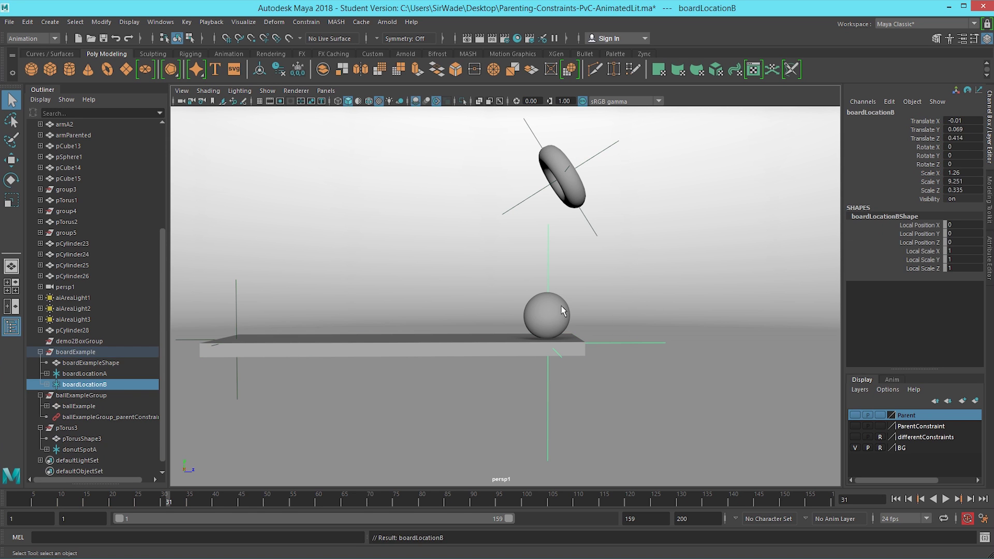
{"action": "left_click", "coordinate": [615, 289]}
{"action": "left_click", "coordinate": [78, 353]}
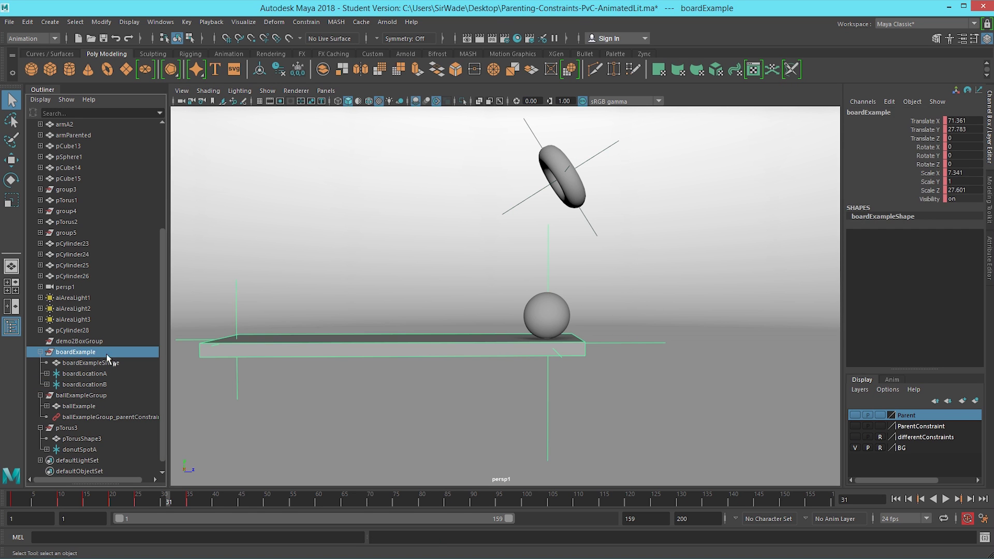
{"action": "left_click", "coordinate": [86, 373]}
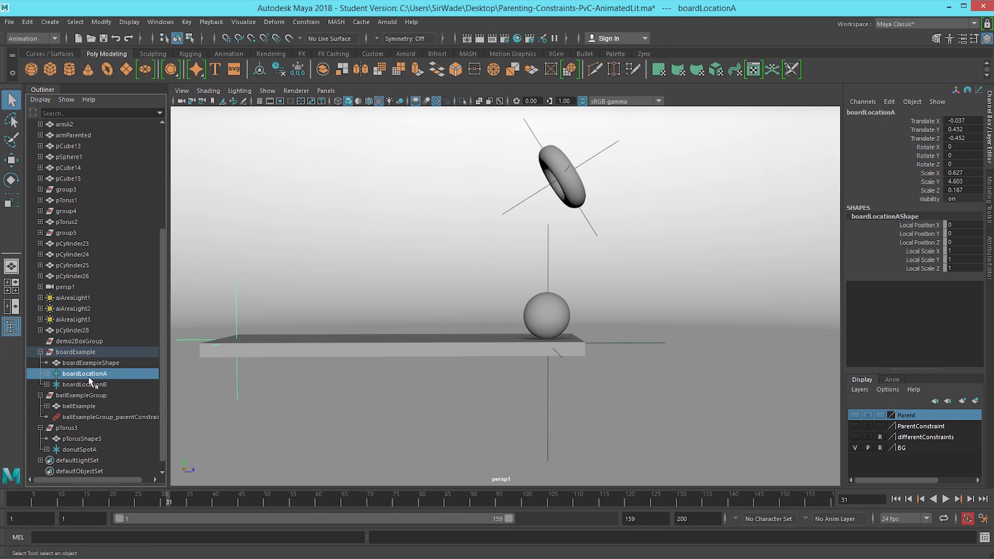
Scale boardLocationB down uniformly to about 0.592, 4.344 and 0.157 in X, Y and Z
{"action": "left_click", "coordinate": [88, 384]}
{"action": "key", "text": "e"}
{"action": "key", "text": "r"}
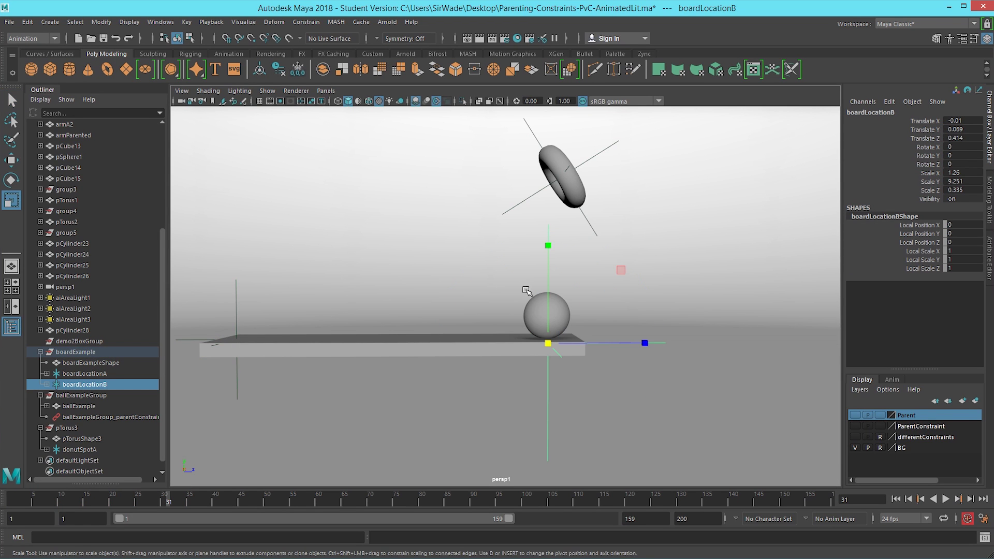
{"action": "left_click_drag", "start_coordinate": [546, 340], "coordinate": [438, 361]}
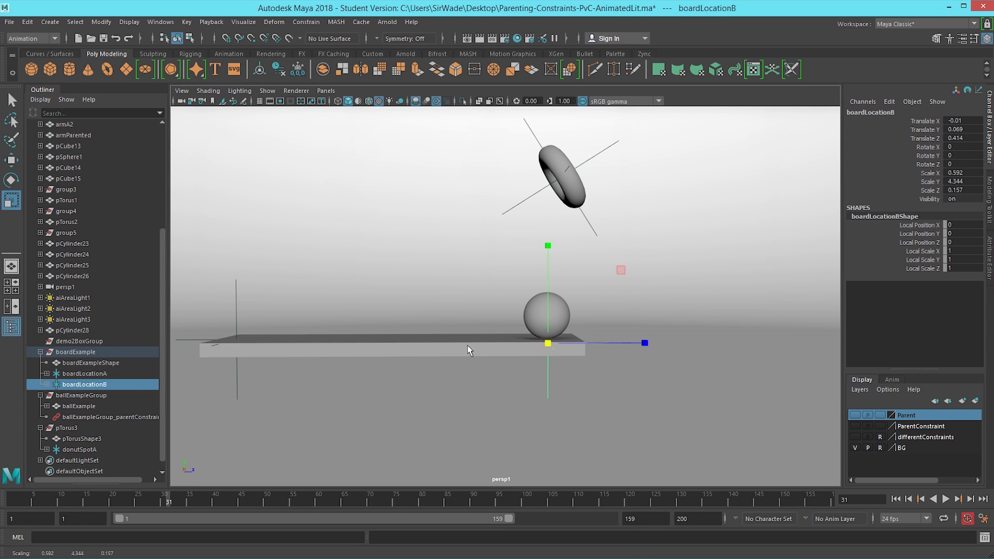
{"action": "key", "text": "q"}
Parent-constrain ballExampleGroup to boardLocationB, with the locator as the driver
{"action": "left_click_drag", "start_coordinate": [548, 286], "coordinate": [536, 304], "text": "alt"}
{"action": "right_click_drag", "start_coordinate": [535, 304], "coordinate": [553, 306], "text": "alt"}
{"action": "scroll", "coordinate": [552, 306], "scroll_direction": "down", "scroll_amount": 1}
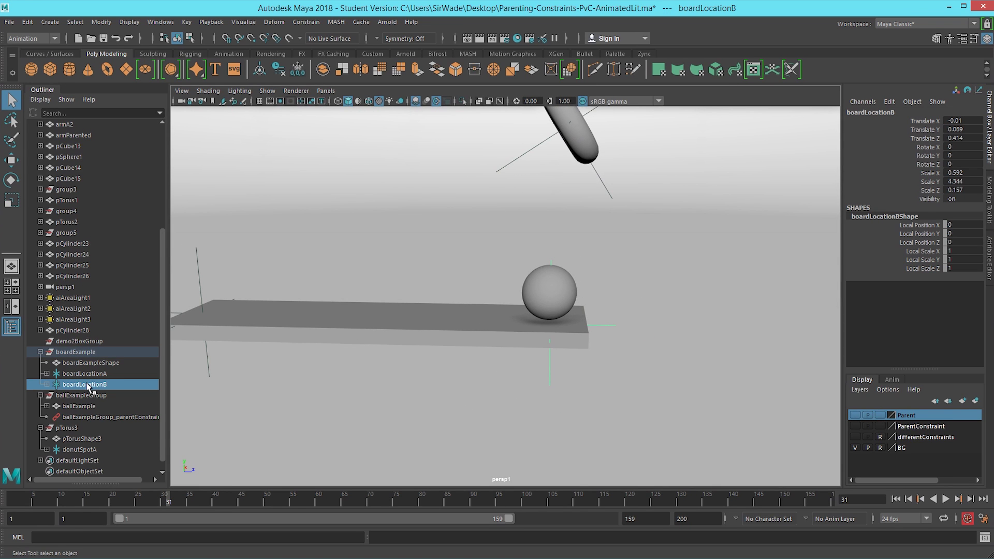
{"action": "left_click", "coordinate": [77, 396], "text": "ctrl"}
{"action": "left_click", "coordinate": [306, 21]}
{"action": "left_click", "coordinate": [329, 49]}
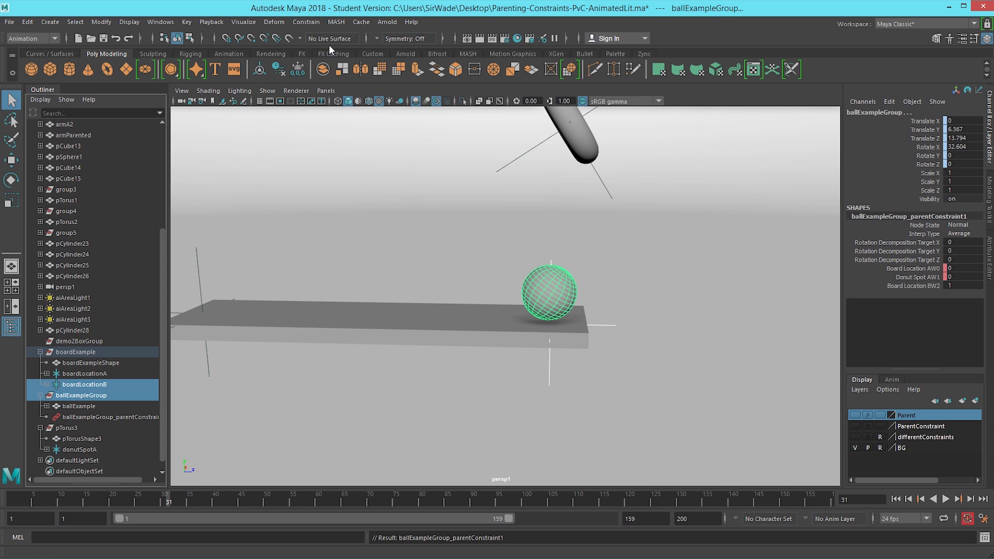
Key the constraint's Board Location BW2 weight at 1 on frame 31, scrub to frame 32, and show the constraint's detailed attributes
{"action": "left_click", "coordinate": [145, 417]}
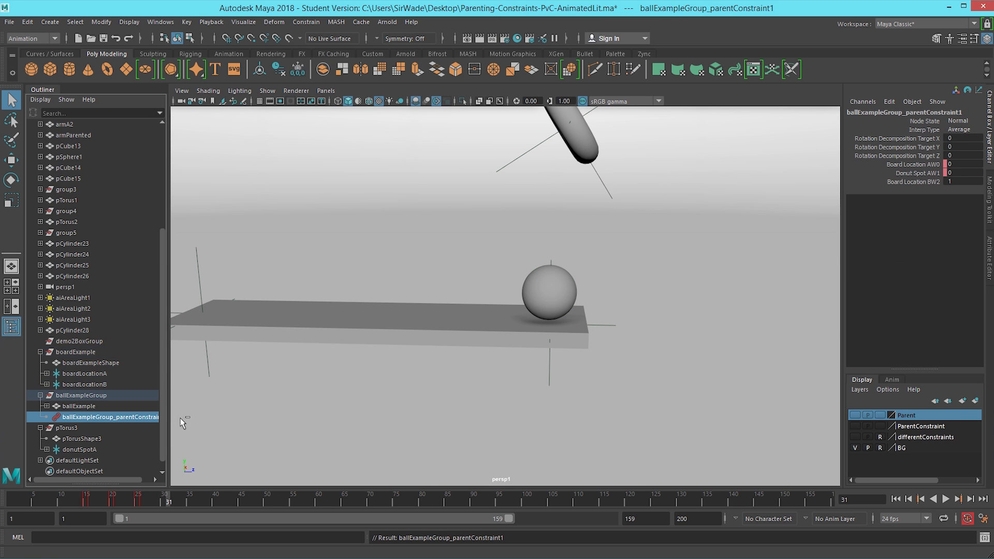
{"action": "left_click", "coordinate": [936, 182]}
{"action": "right_click", "coordinate": [936, 183]}
{"action": "left_click", "coordinate": [943, 205]}
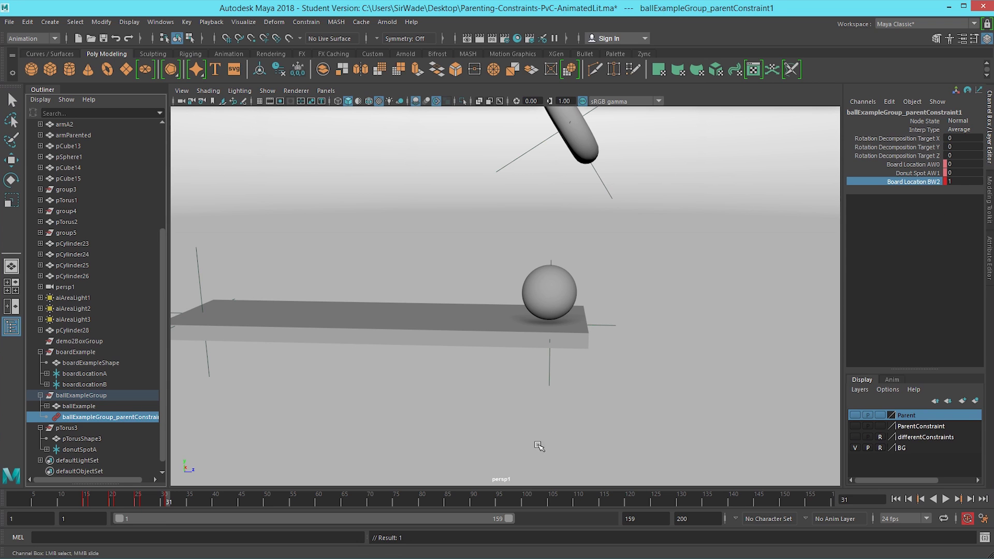
{"action": "mouse_move", "coordinate": [178, 503]}
{"action": "left_mouse_down"}
{"action": "mouse_move", "coordinate": [148, 502]}
{"action": "mouse_move", "coordinate": [164, 502]}
{"action": "left_mouse_up"}
{"action": "left_click", "coordinate": [173, 506]}
{"action": "key", "text": "ctrl+a"}
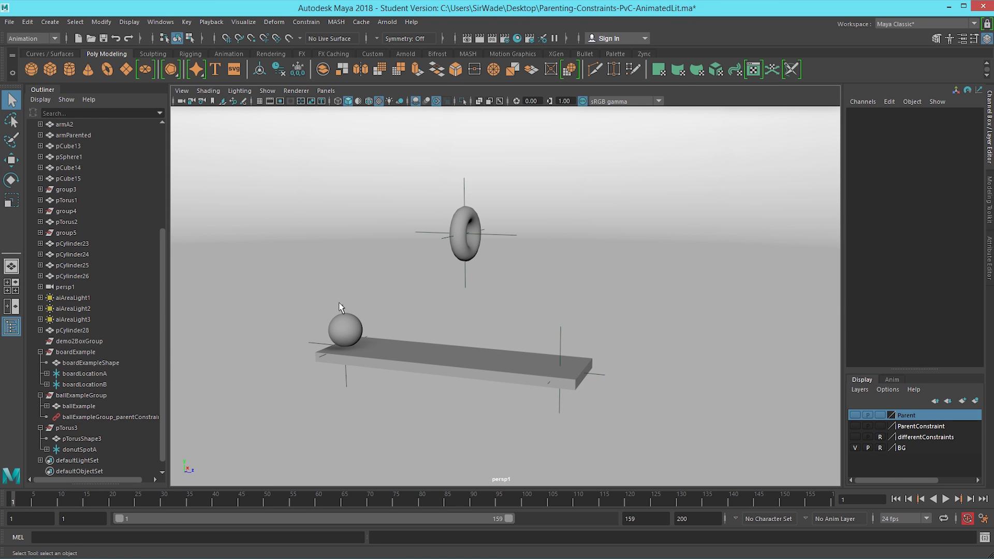
Select the boardLocationA, boardLocationB and donutSpotA locators and hide them
{"action": "left_click", "coordinate": [341, 308]}
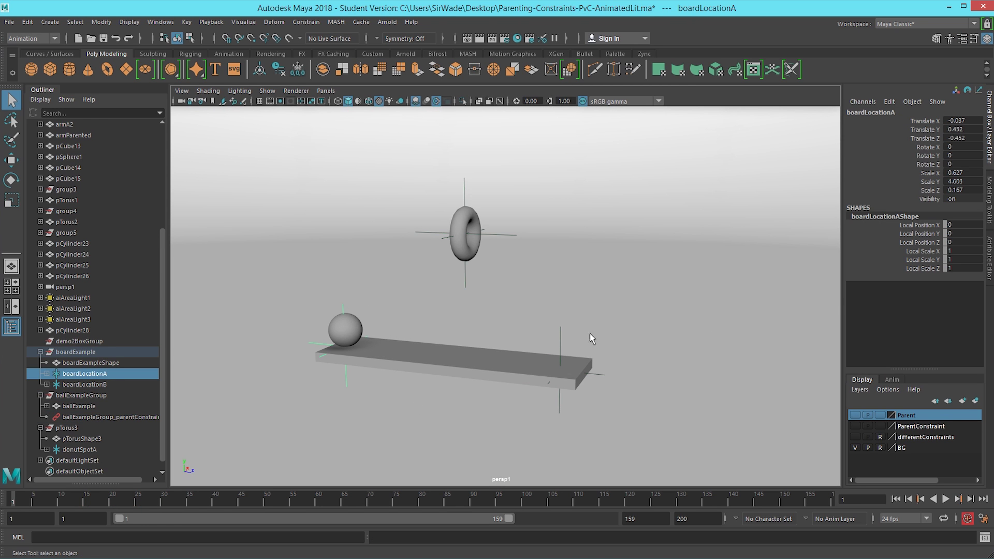
{"action": "left_click_drag", "start_coordinate": [590, 334], "coordinate": [535, 302], "text": "shift"}
{"action": "left_click", "coordinate": [465, 189], "text": "shift"}
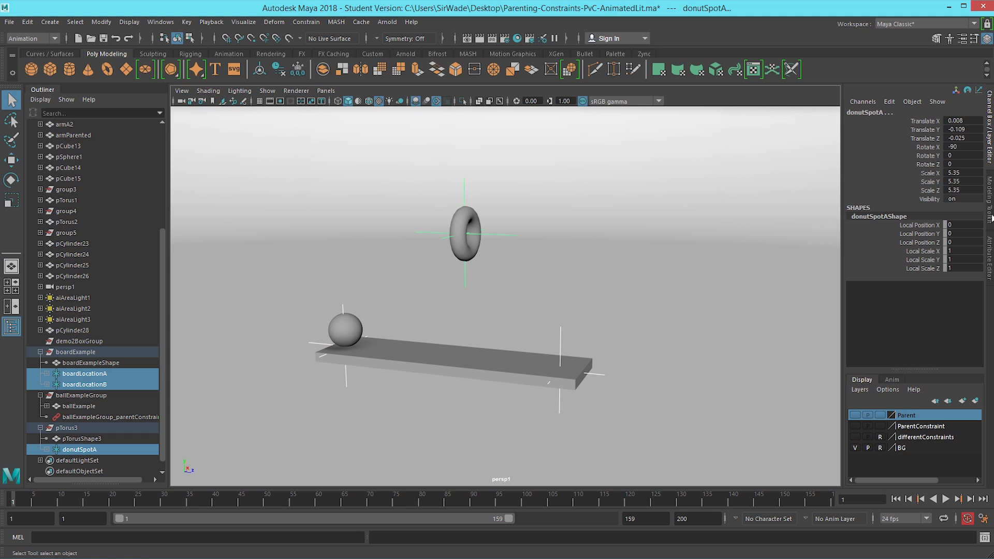
{"action": "left_click", "coordinate": [727, 209]}
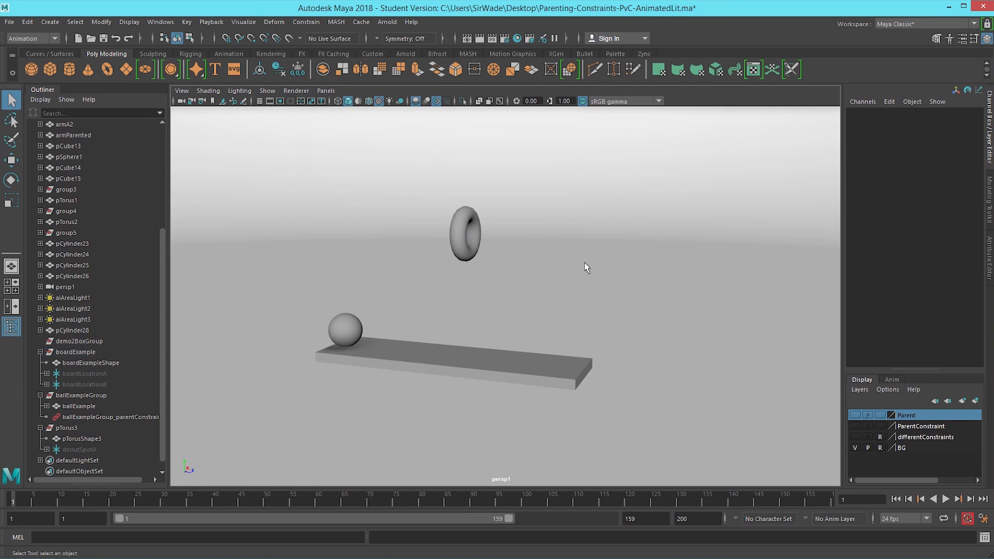
Play the animation, select ballExample, and scrub to frame 30 to review the ball's motion
{"action": "scroll", "coordinate": [492, 264], "scroll_direction": "up", "scroll_amount": 2}
{"action": "key", "text": "alt+v"}
{"action": "left_click", "coordinate": [378, 253]}
{"action": "left_click_drag", "start_coordinate": [38, 498], "coordinate": [164, 505]}
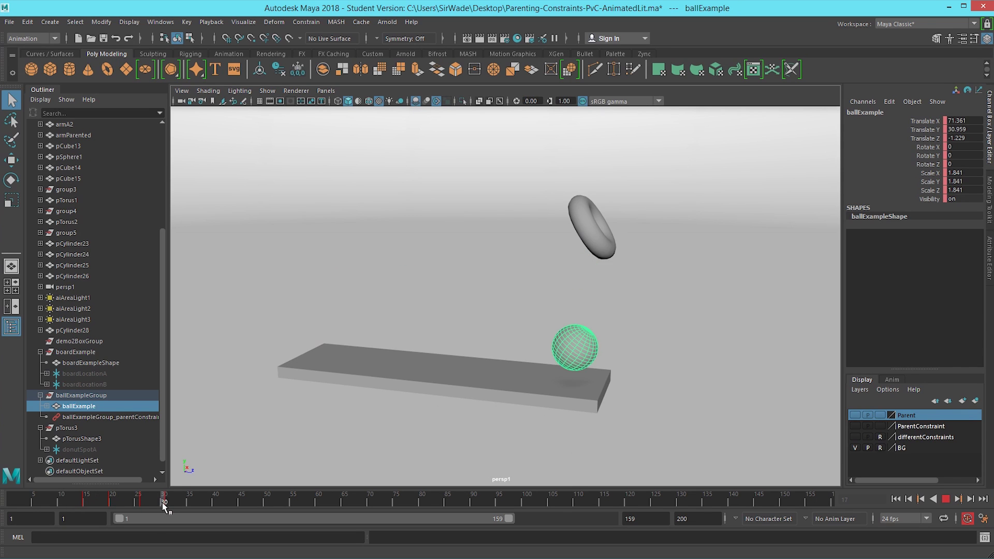
Rotate boardExample to about 53.6 degrees in X at frame 45, and play and scrub the animation to check the ball follows
{"action": "left_click", "coordinate": [463, 394]}
{"action": "left_click_drag", "start_coordinate": [166, 505], "coordinate": [241, 501]}
{"action": "key", "text": "e"}
{"action": "left_click_drag", "start_coordinate": [510, 334], "coordinate": [604, 339]}
{"action": "key", "text": "q"}
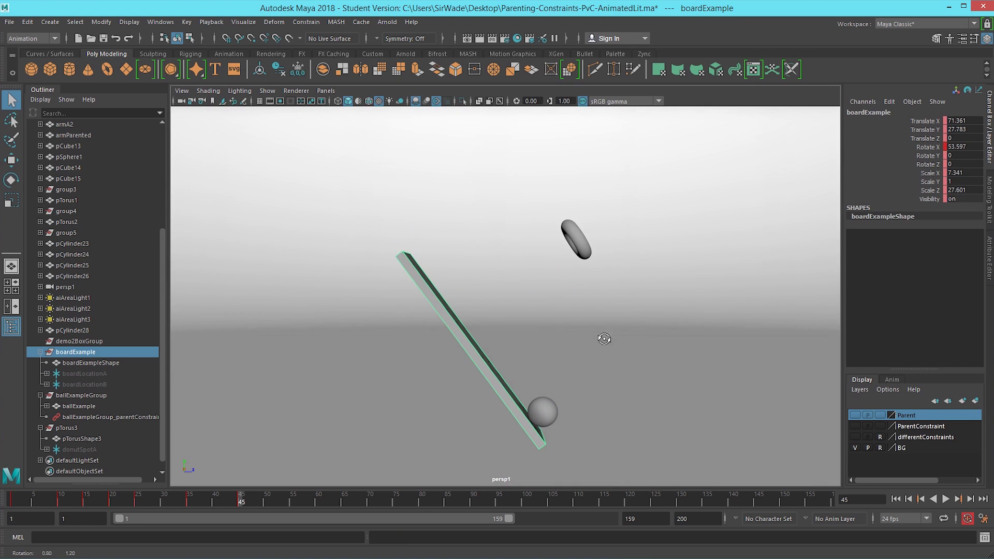
{"action": "key", "text": "alt+v"}
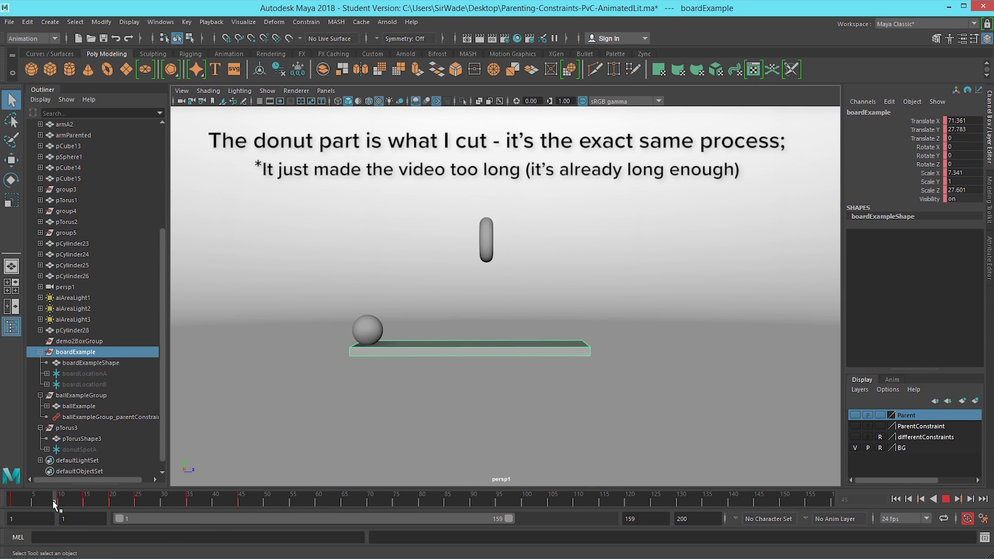
{"action": "left_click_drag", "start_coordinate": [98, 499], "coordinate": [166, 498]}
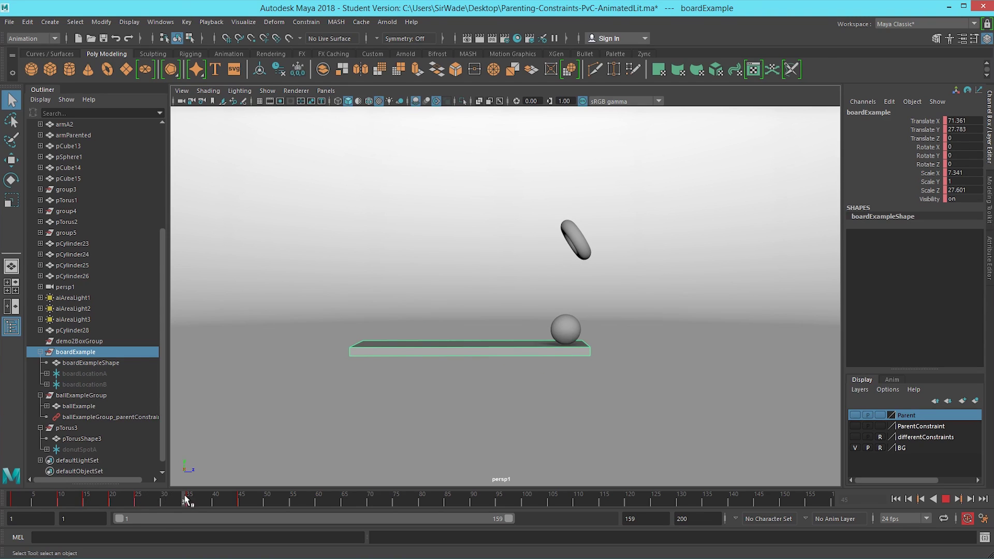